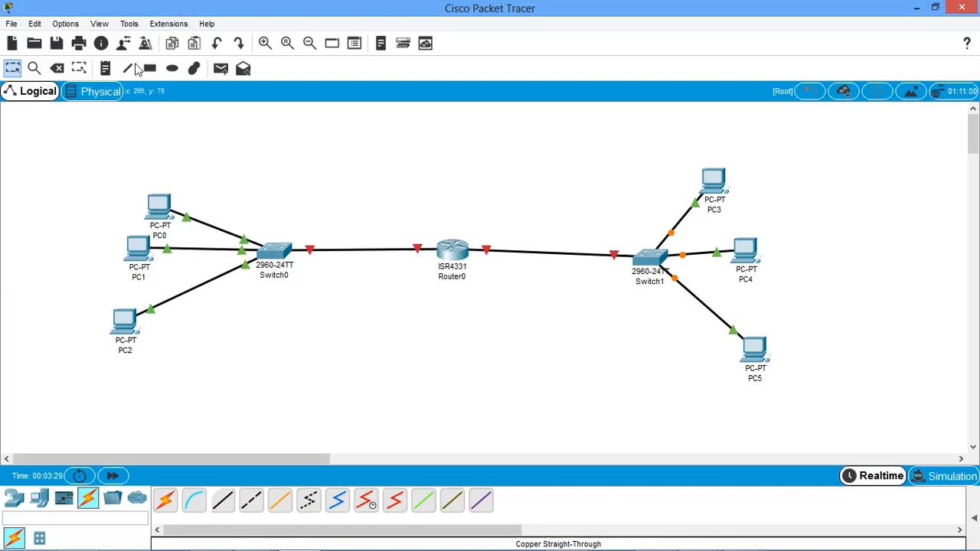
Place a text note reading 192.168.1.0 below Switch0 to label its network.
left_click(105, 70)
left_click(225, 316)
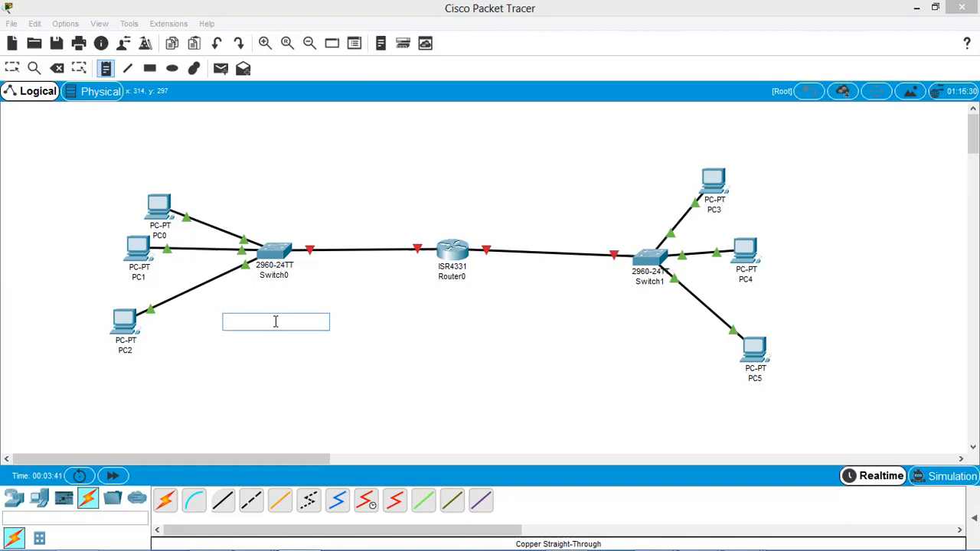
type("192316")
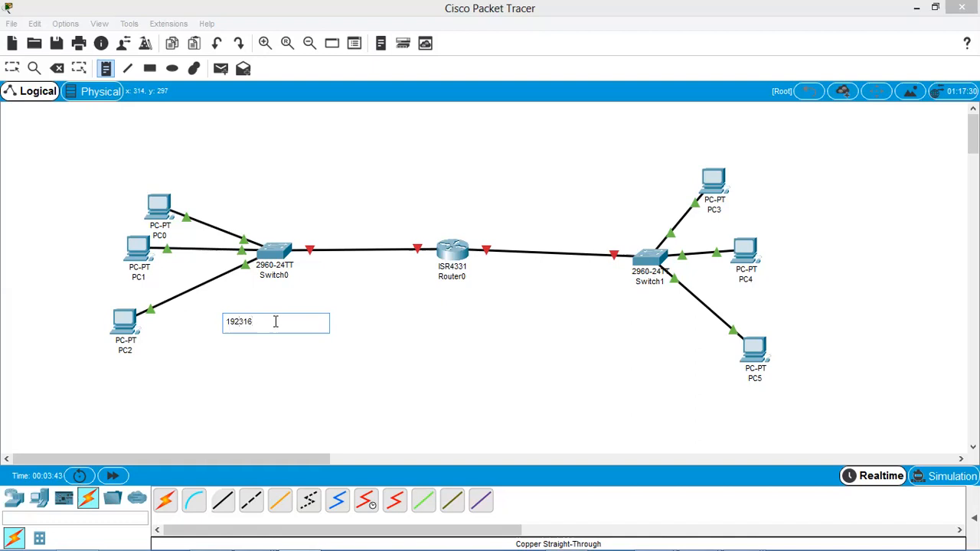
key("BackSpace")
key("BackSpace")
type(".168.1.0")
Place a text note reading 192.168.2.0 below Switch1 to label its network.
left_click(581, 312)
type("192.168.2.0")
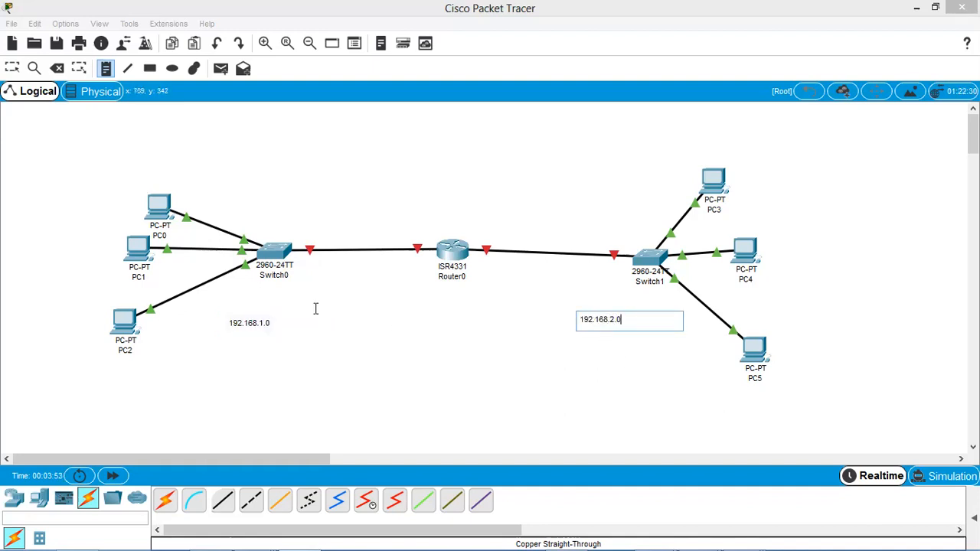
left_click(9, 69)
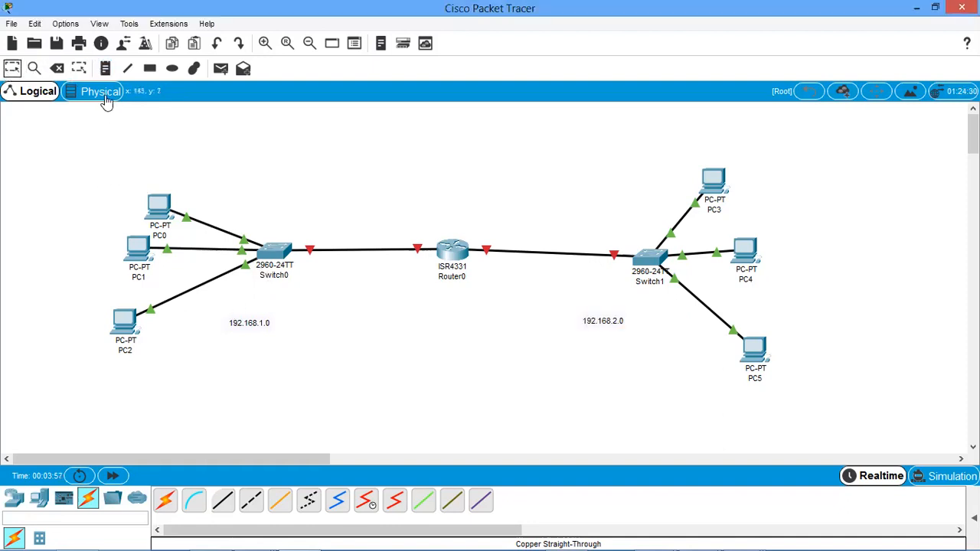
Draw a green-filled ellipse behind Switch0, PC0, PC1 and PC2 to mark the 192.168.1.0 network.
left_click(171, 68)
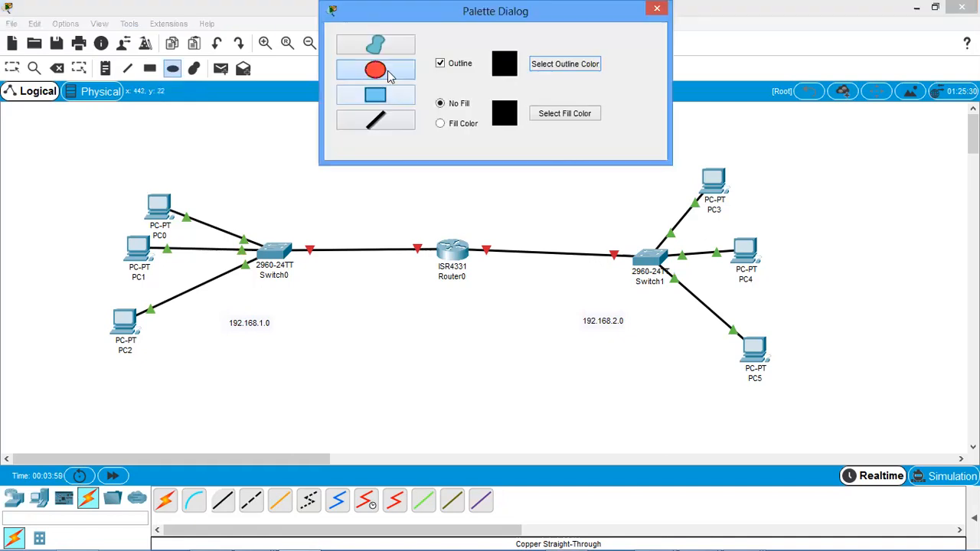
left_click(458, 124)
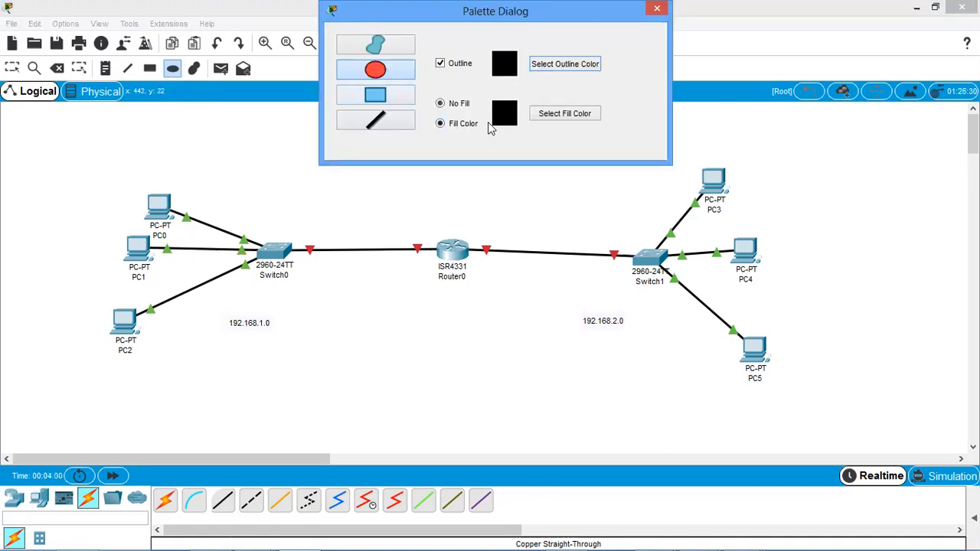
left_click(564, 114)
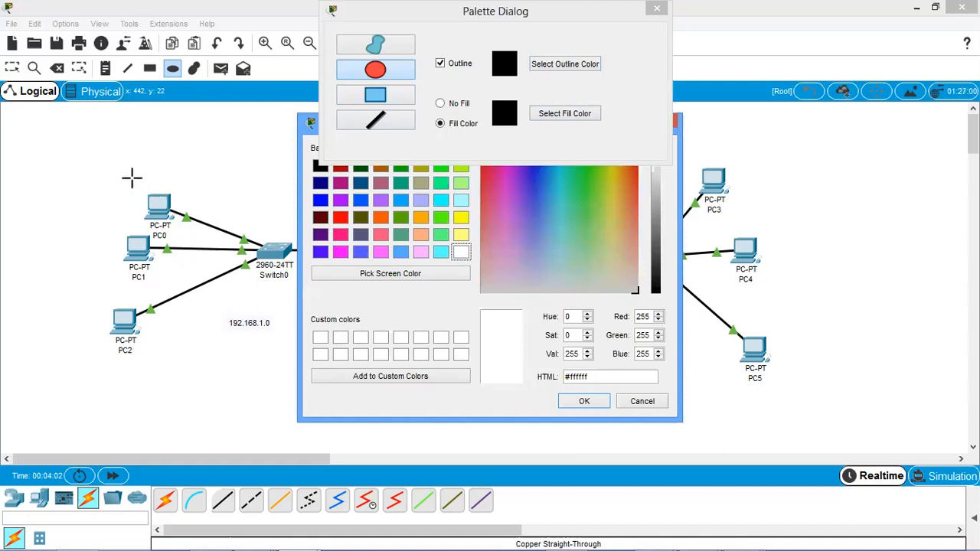
left_click_drag(122, 180, 389, 363)
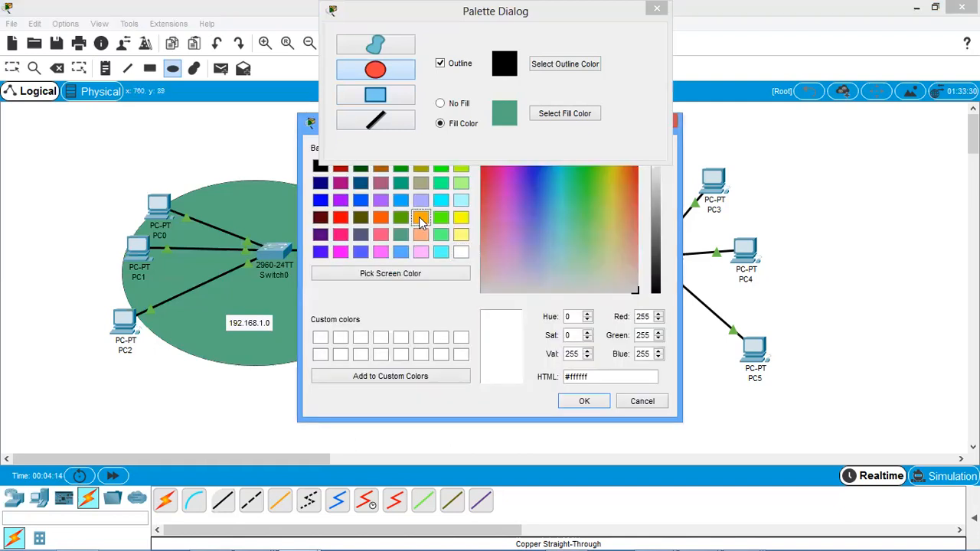
Draw an orange-filled ellipse over the area around Switch1, PC3 and PC4.
left_click(420, 218)
left_click(592, 408)
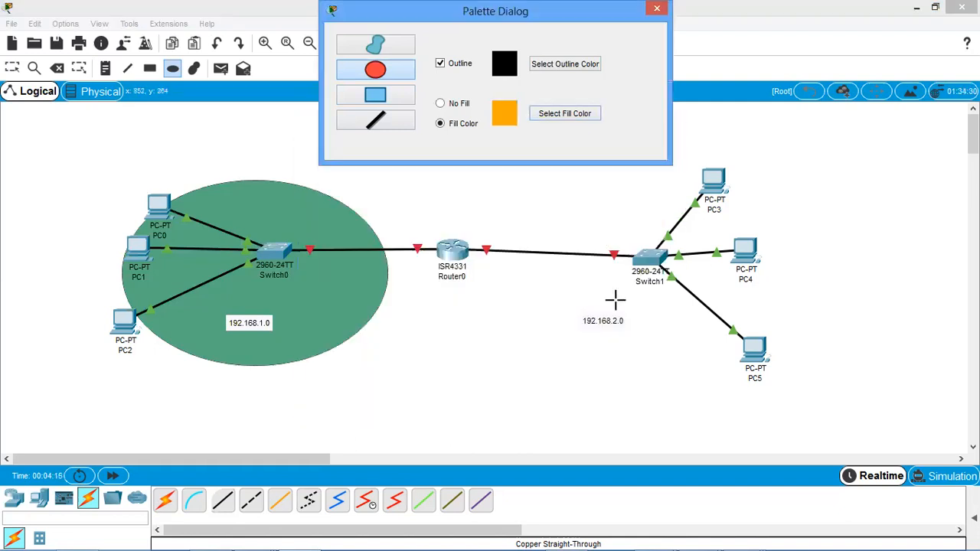
mouse_move(608, 294)
left_mouse_down()
mouse_move(853, 142)
mouse_move(875, 141)
left_mouse_up()
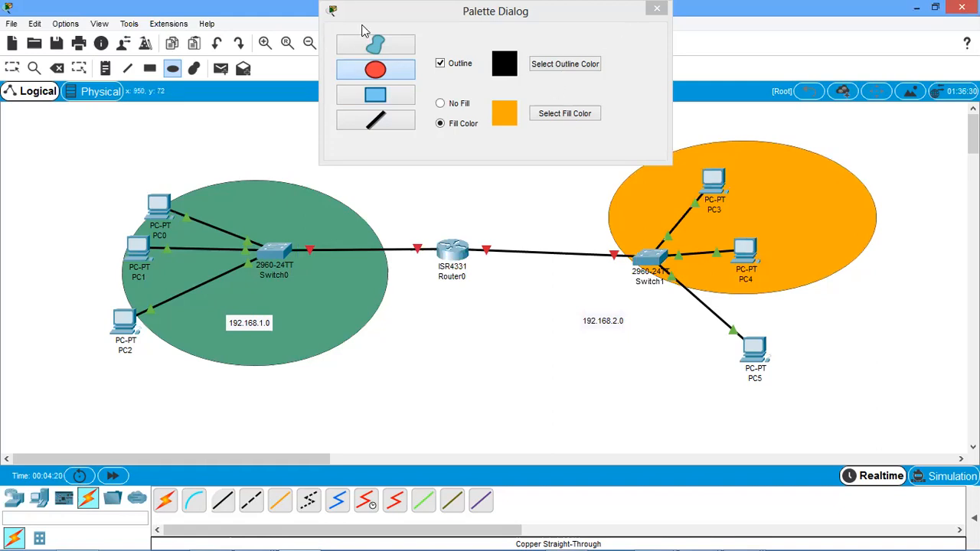
left_click_drag(610, 17, 591, 78)
Move the orange ellipse so it covers Switch1, the 192.168.2.0 note and the PCs connected to that switch.
left_click(13, 69)
left_click(758, 255)
left_click_drag(758, 255, 731, 274)
left_click(412, 200)
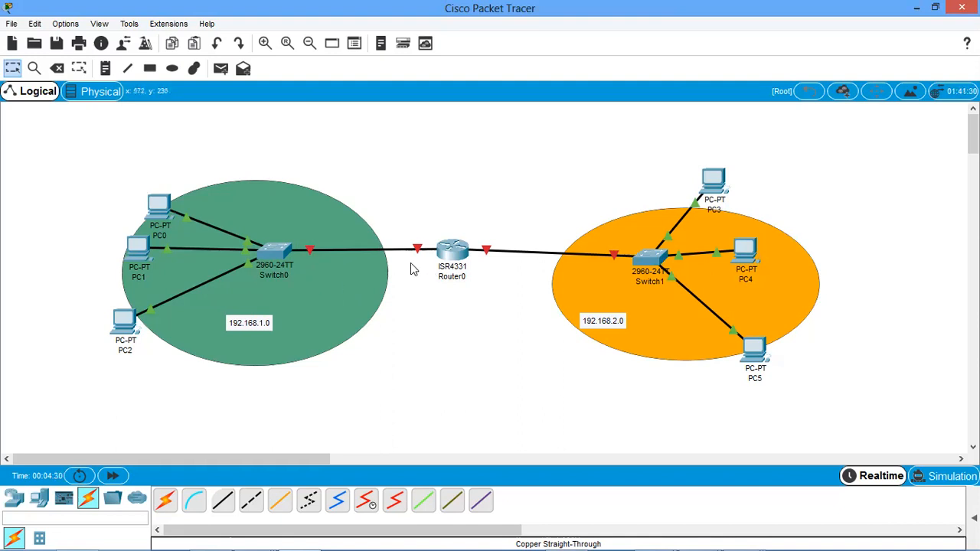
mouse_move(418, 253)
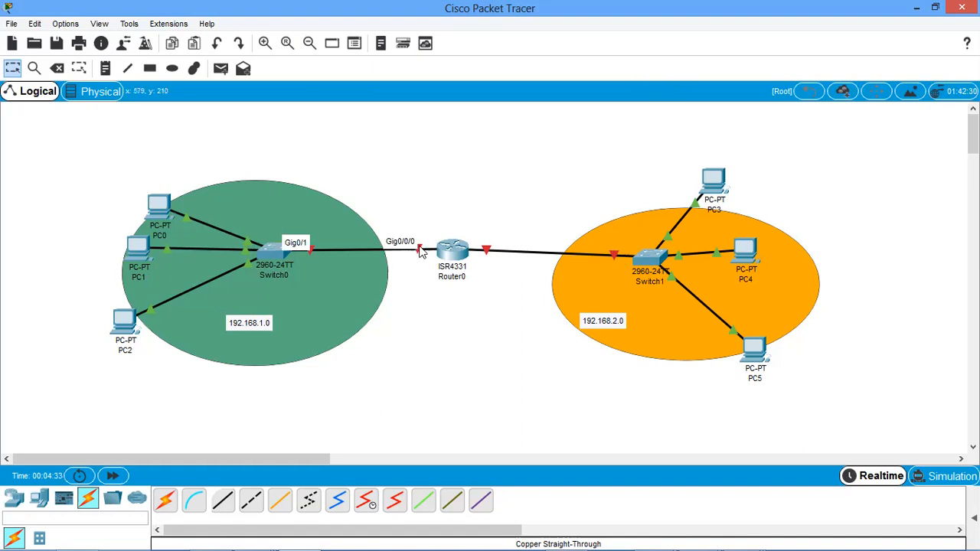
double_click(254, 327)
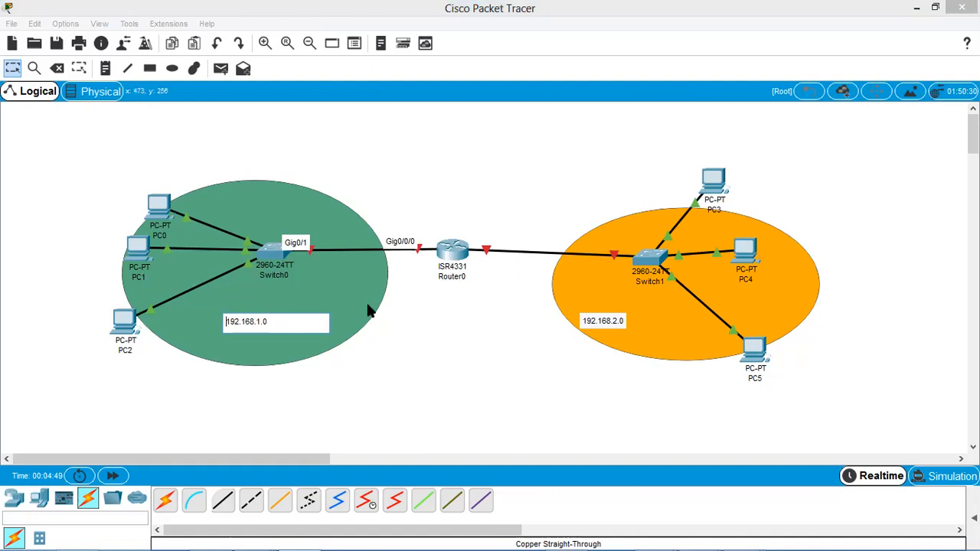
left_click(431, 214)
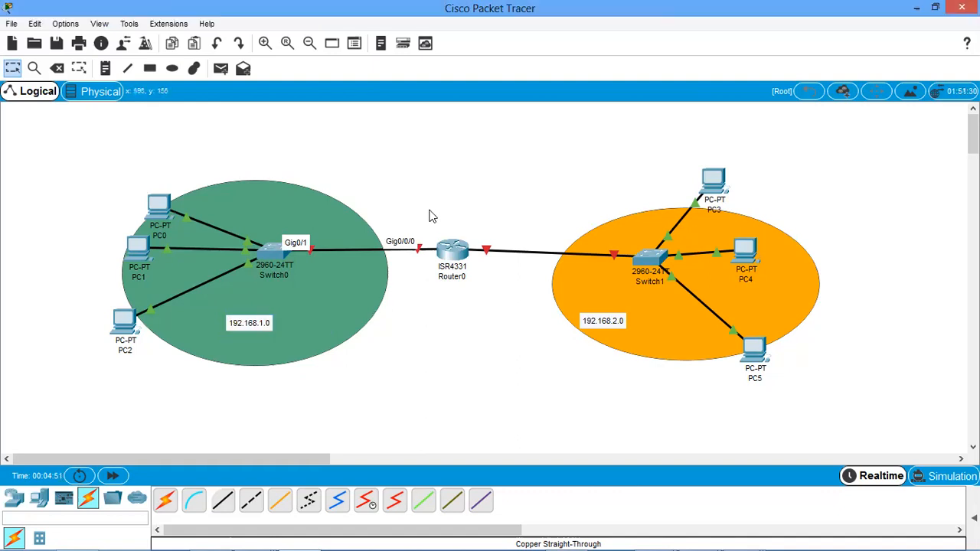
left_click(281, 221)
left_click(435, 222)
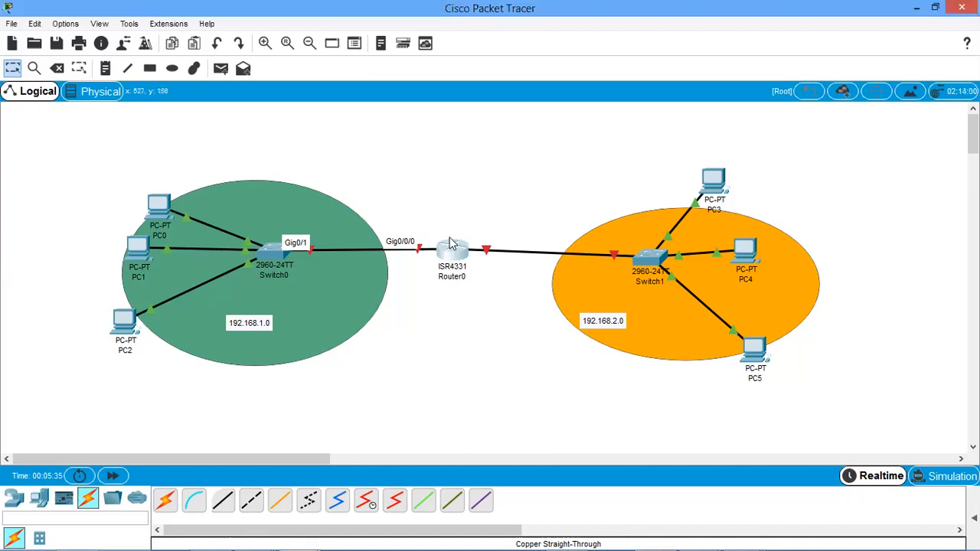
Open the command line of Router0 and enter privileged EXEC mode with en.
mouse_move(451, 243)
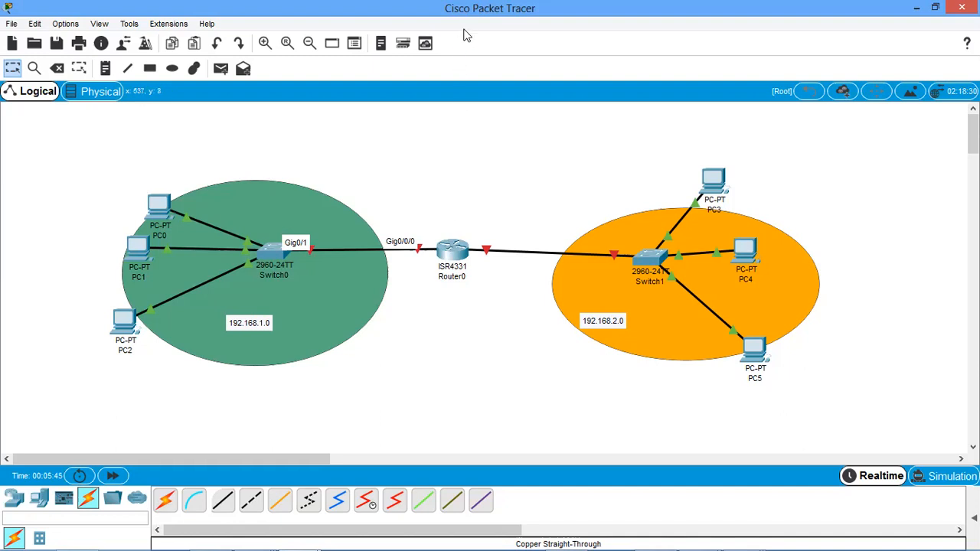
left_click(454, 254)
key("Return")
key("Return")
key("Return")
key("Return")
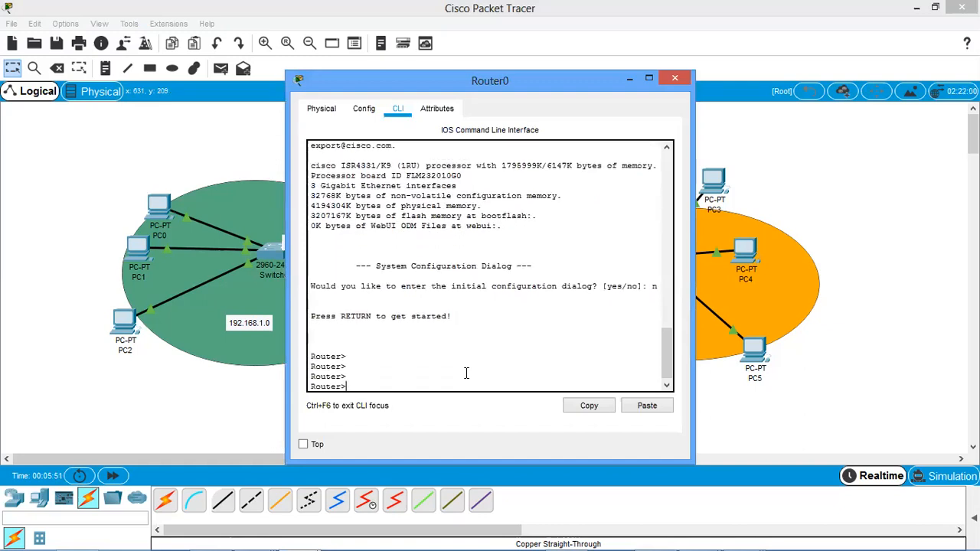
type("en")
key("Return")
key("Return")
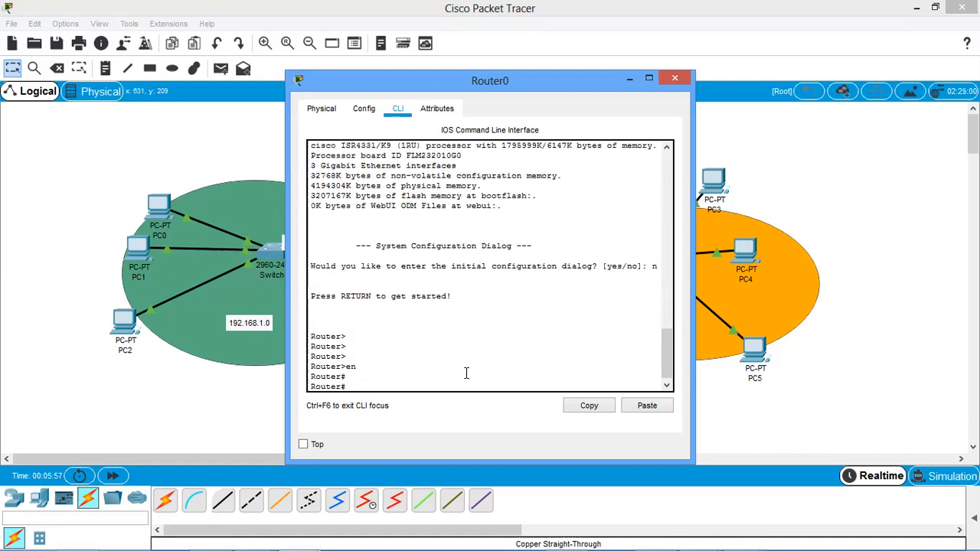
Enter global configuration mode on Router0 with config terminal.
type("config t")
key("Tab")
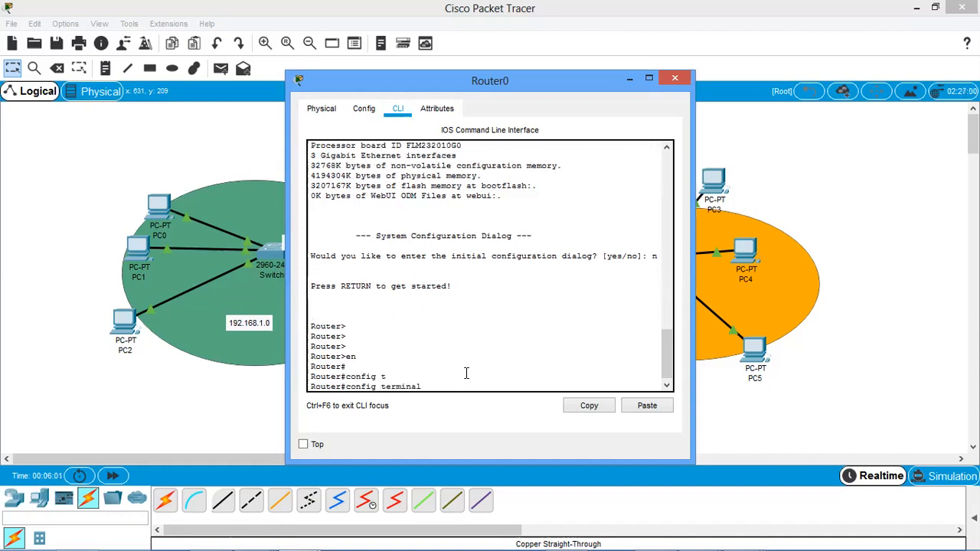
key("Return")
Assign IP address 192.168.1.1 with mask 255.255.255.0 to Router0's interface g0/0/0.
key("Return")
key("Return")
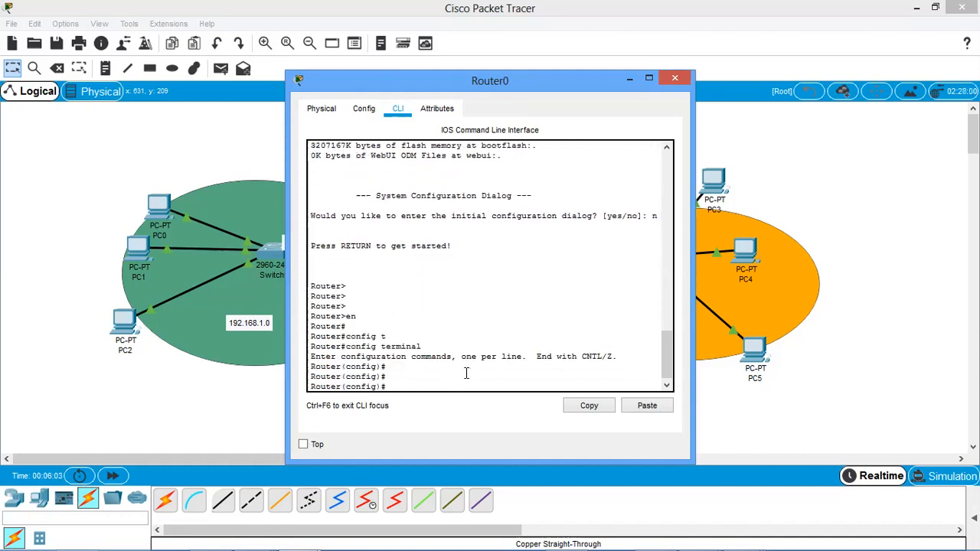
type("int g0/0/0")
key("Return")
type("ip addr")
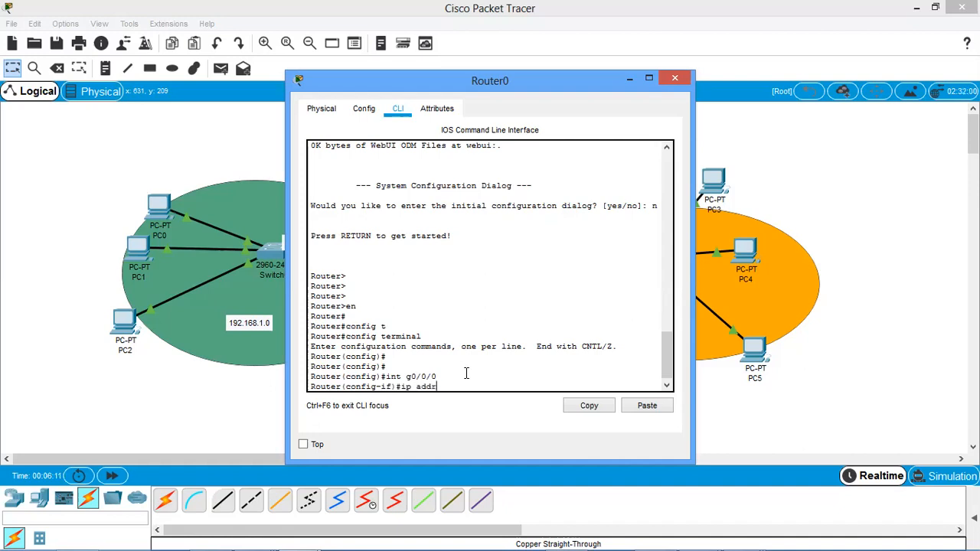
type("ess 192.168.1.1 255.255.255.0")
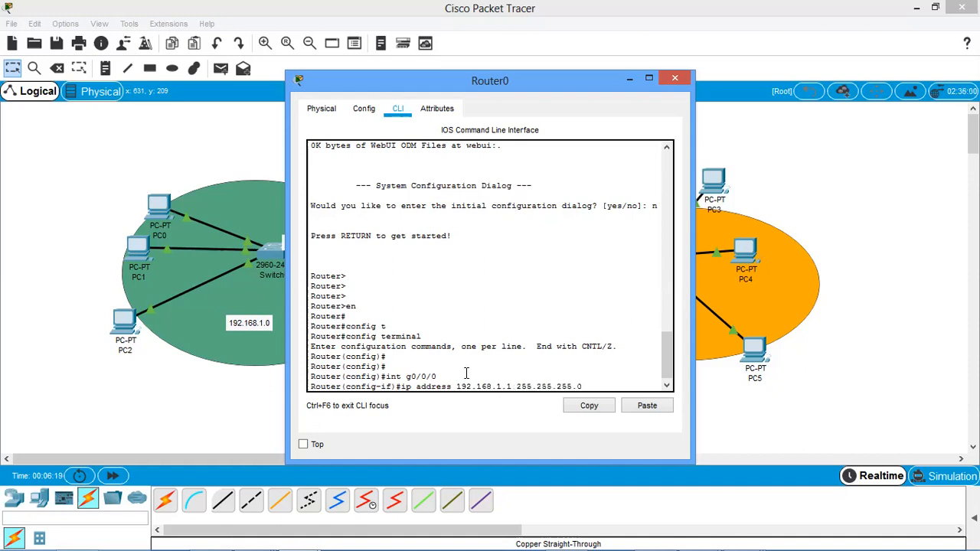
key("Return")
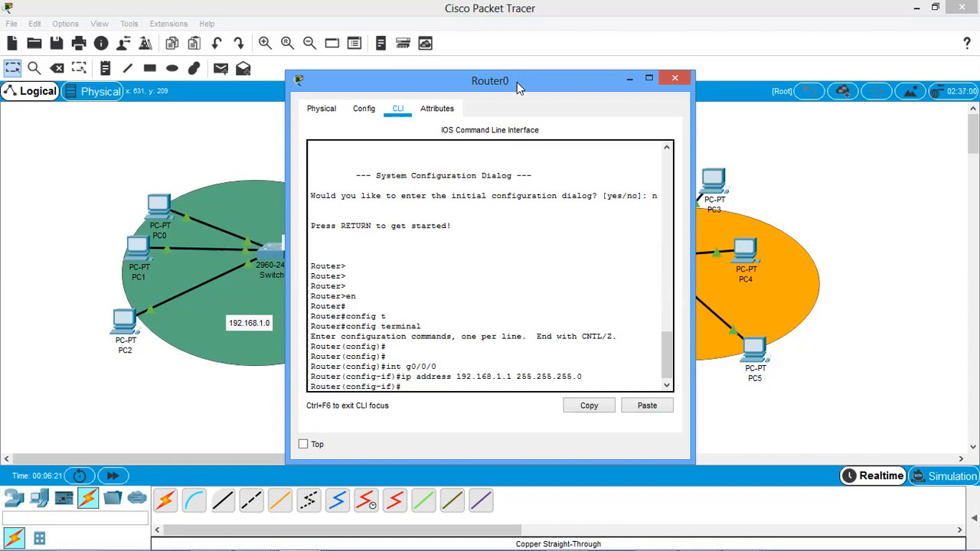
Try to enable interface g0/0/0 while keeping the Switch0 side of the topology in view.
left_click_drag(523, 84, 740, 73)
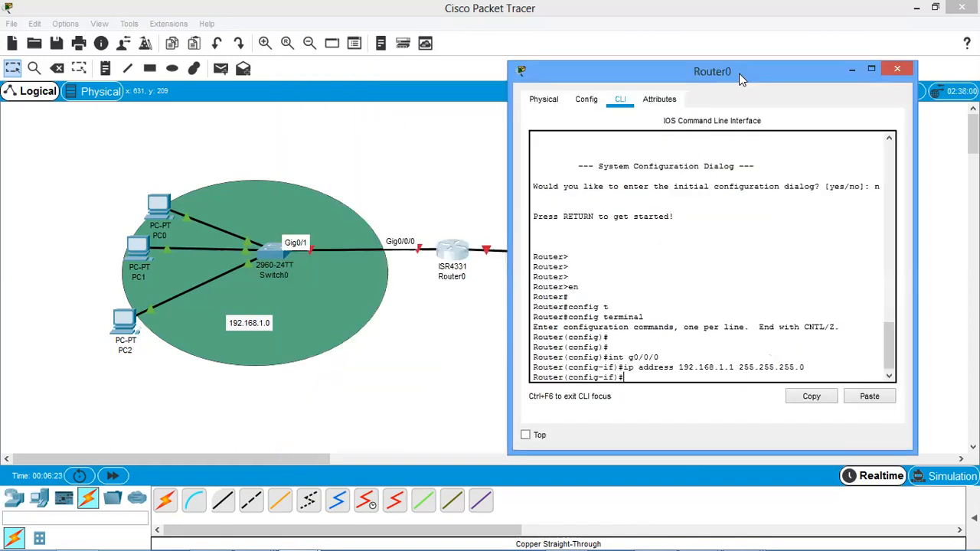
type("no ")
type("shiutdow")
type("n")
key("Return")
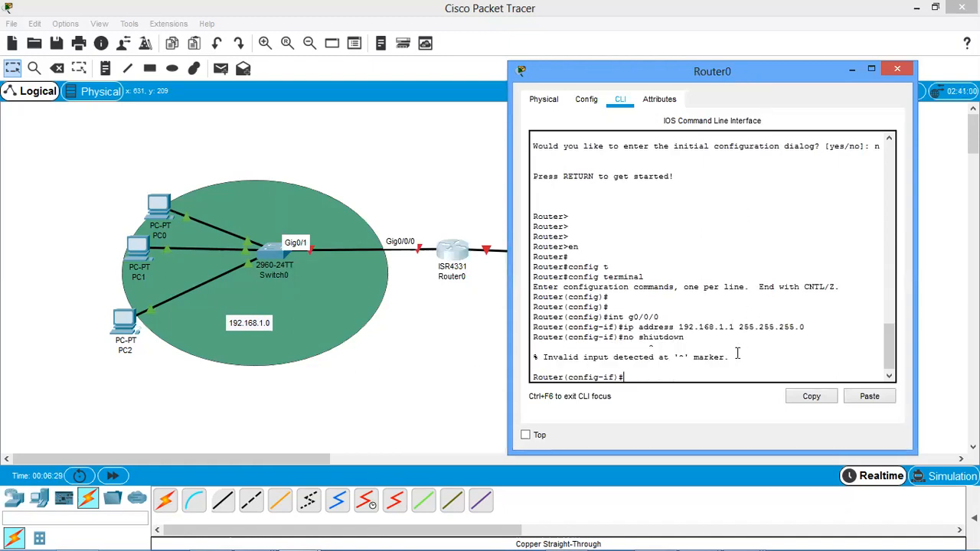
Recall the mistyped command, correct it to no shutdown and run it to enable interface g0/0/0.
key("Up")
key("BackSpace")
key("BackSpace")
key("BackSpace")
key("BackSpace")
key("BackSpace")
key("BackSpace")
key("BackSpace")
type("utdown\\")
key("Return")
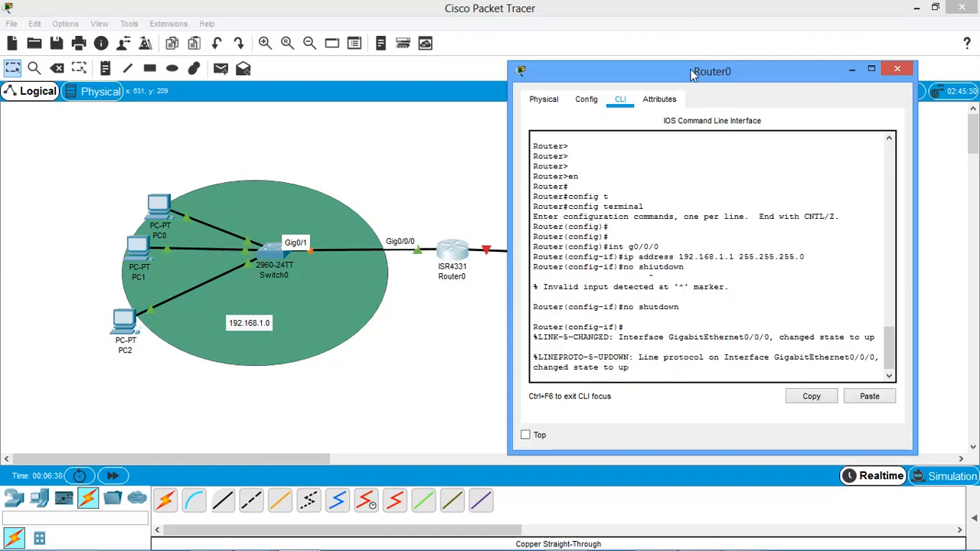
left_click_drag(687, 73, 720, 79)
left_click(426, 186)
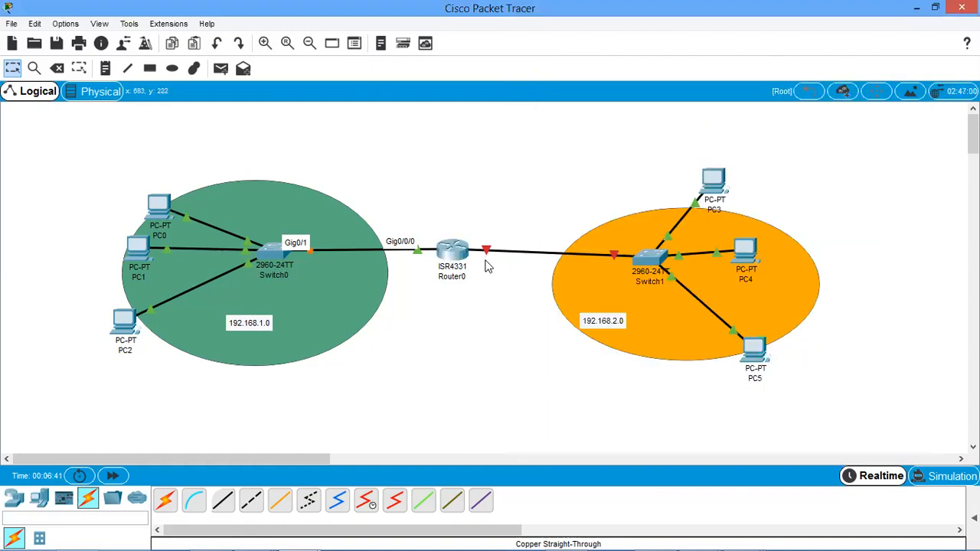
Return to Router0's command line and exit the g0/0/0 interface configuration.
mouse_move(487, 253)
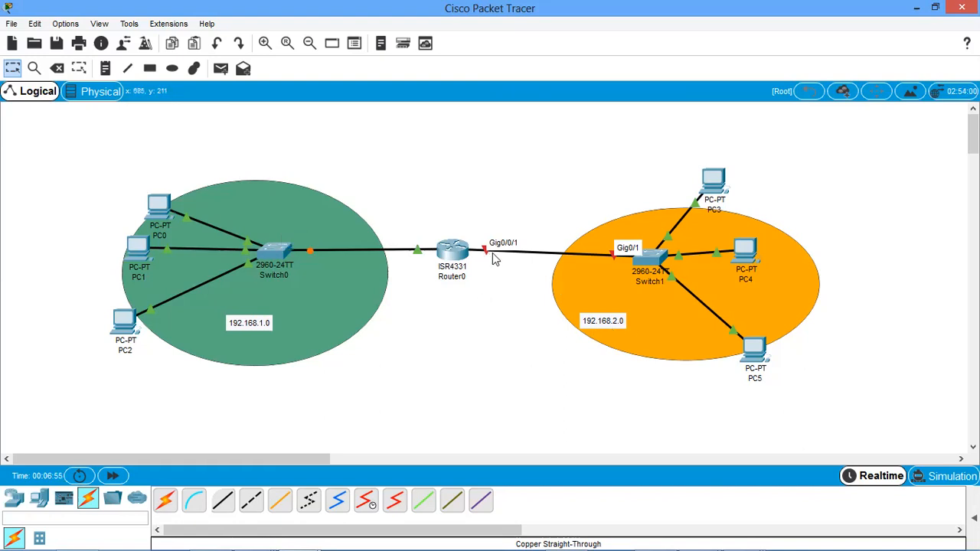
left_click(453, 251)
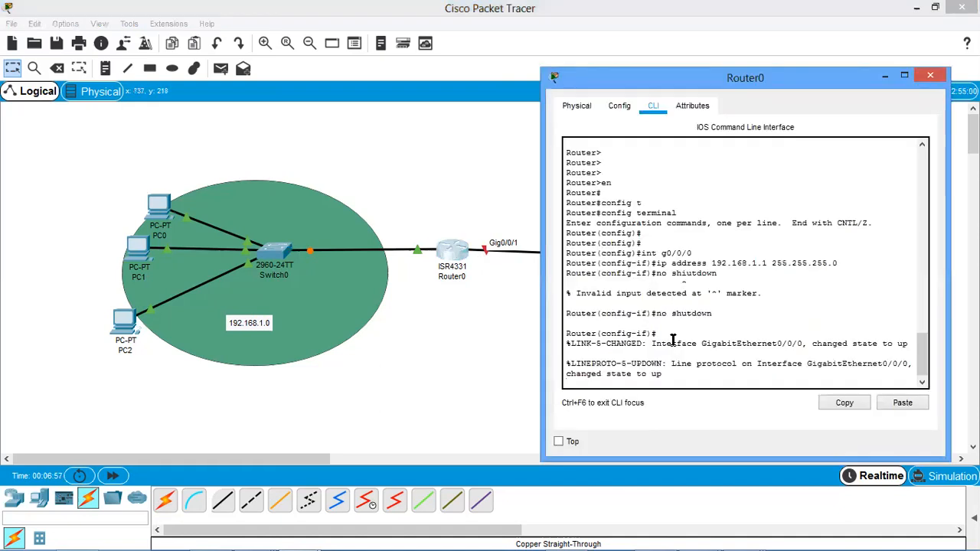
key("Return")
key("Return")
key("Return")
type("exit")
key("Return")
Enter interface configuration for g0/0/1, Router0's port towards Switch1.
type("no shutdown")
key("Up")
key("Up")
key("Up")
key("Up")
key("Up")
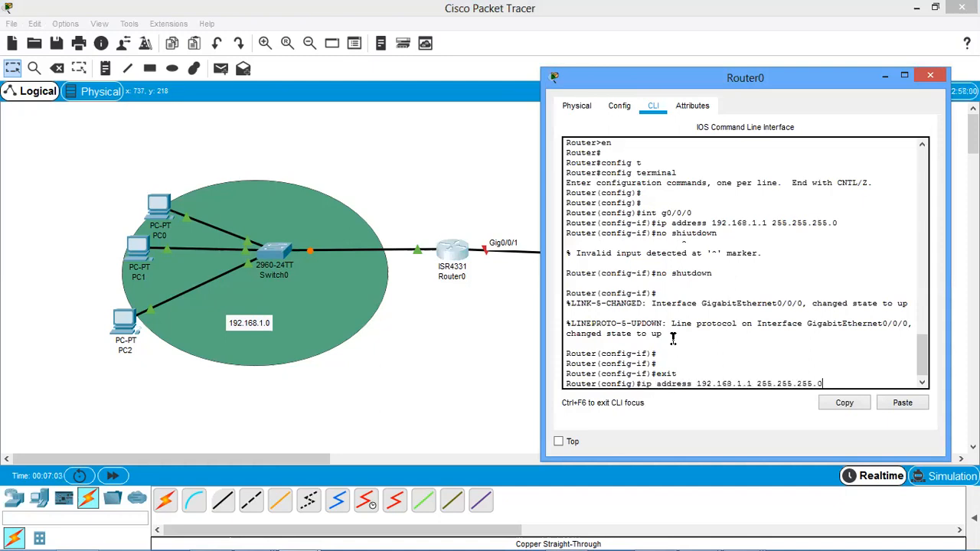
key("BackSpace")
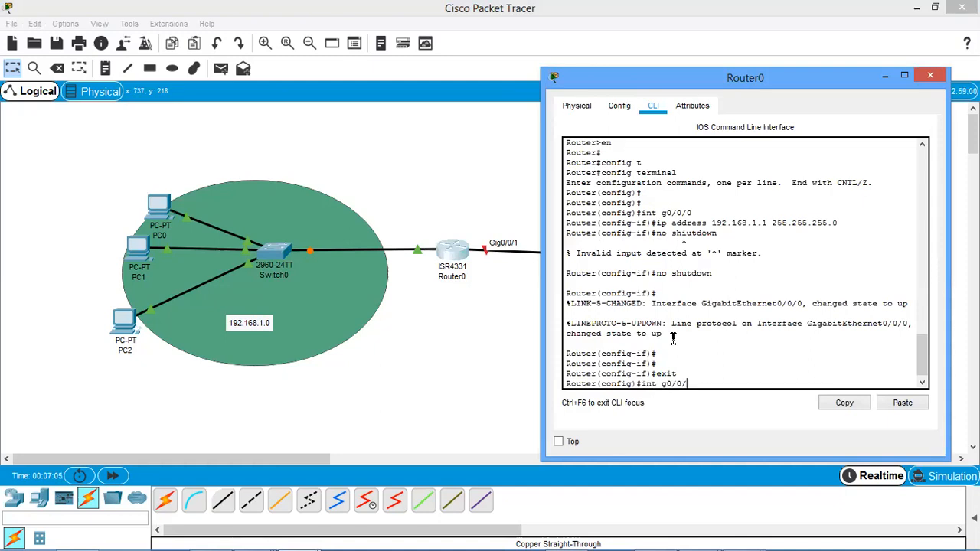
type("1")
key("Return")
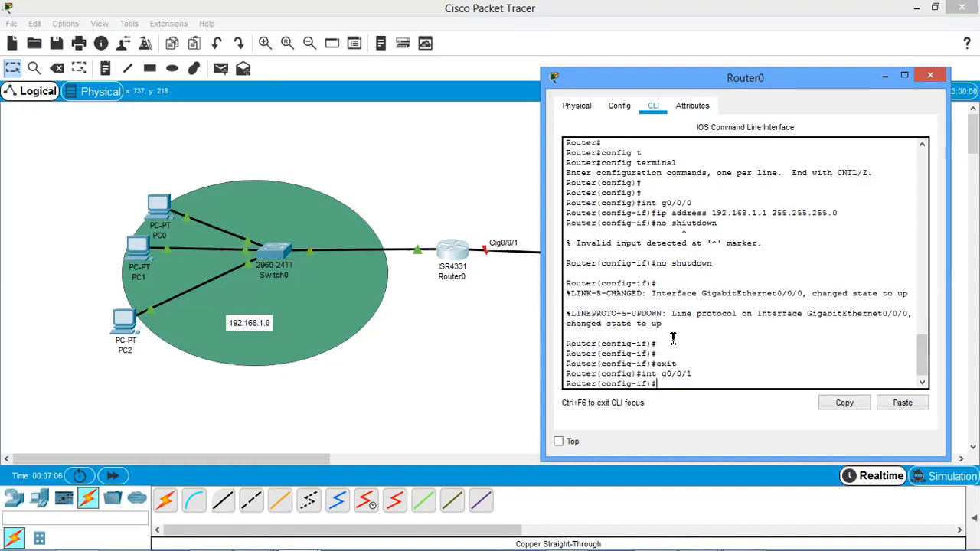
Assign IP address 192.168.2.1 with mask 255.255.255.0 to Router0's interface g0/0/1.
key("Up")
key("Up")
key("Up")
key("Up")
key("Up")
key("Left")
key("Left")
key("Left")
key("Left")
key("Left")
key("Left")
key("Left")
key("Left")
key("Left")
key("Left")
key("Left")
key("Left")
key("Left")
key("Left")
key("Left")
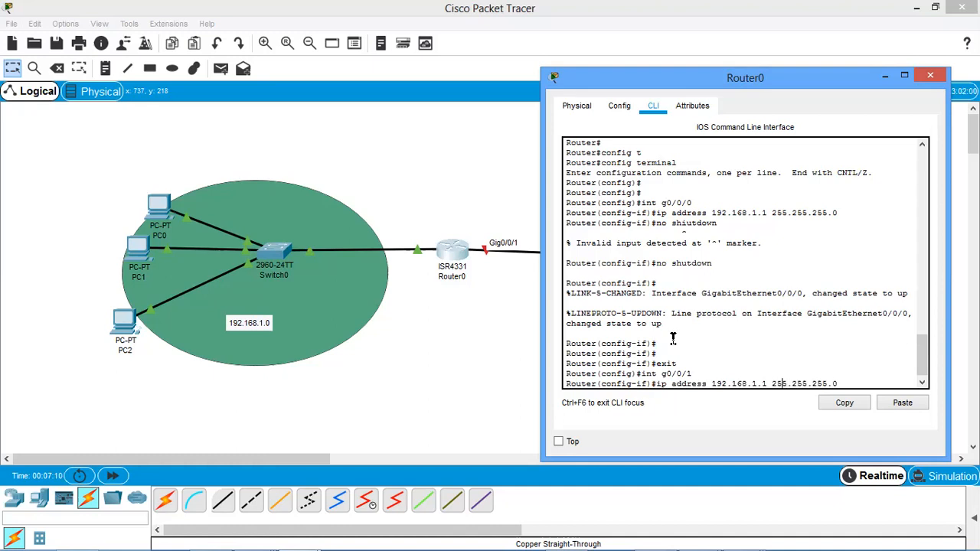
key("BackSpace")
type("2")
key("Return")
Enable interface g0/0/1 with no shutdown and return to the topology.
key("Up")
key("Up")
key("Up")
key("Up")
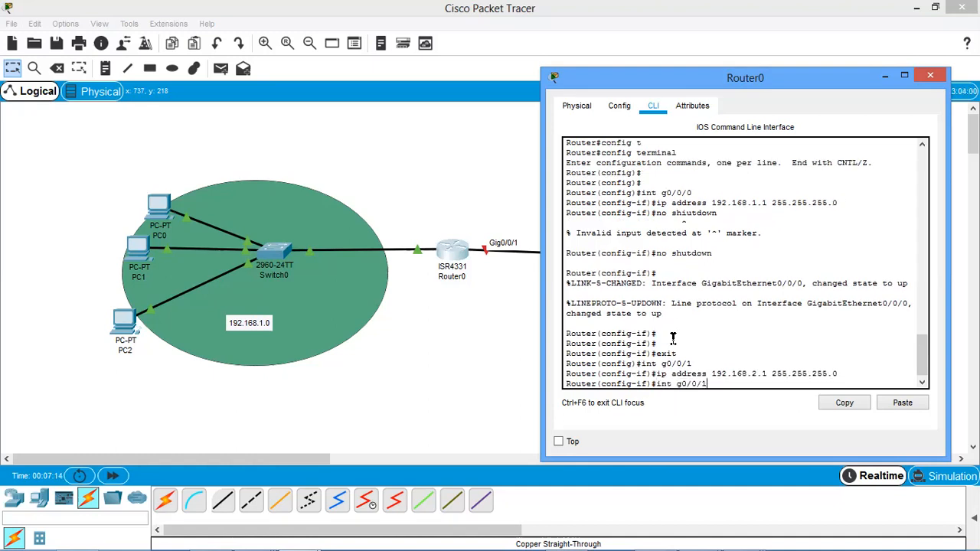
key("Return")
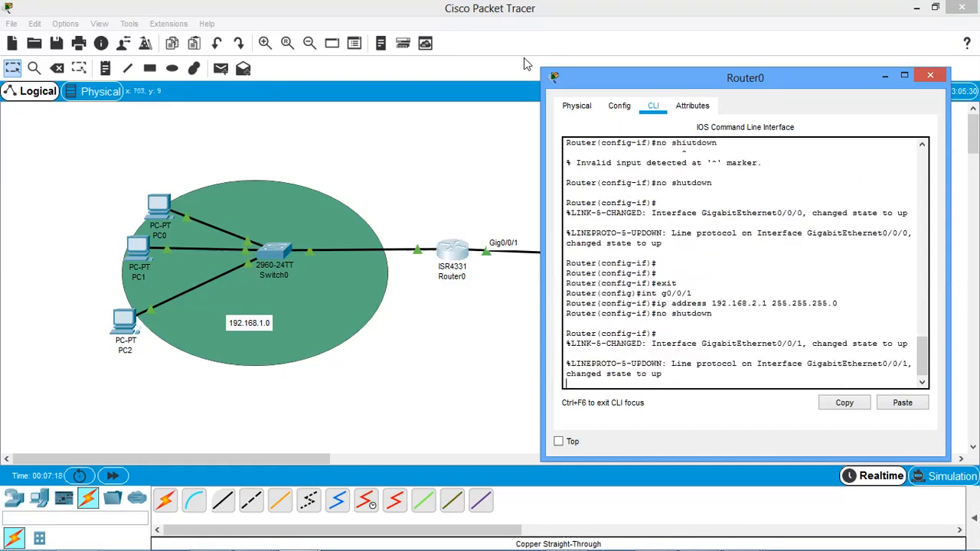
left_click(515, 182)
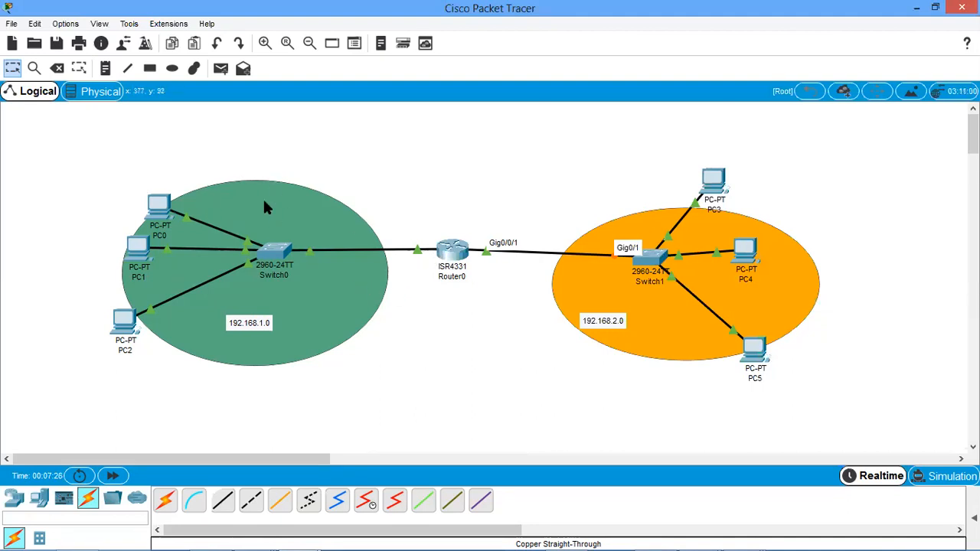
Add a SALES text label above the green network area and a PRODUCTION label above the orange one.
left_click(105, 68)
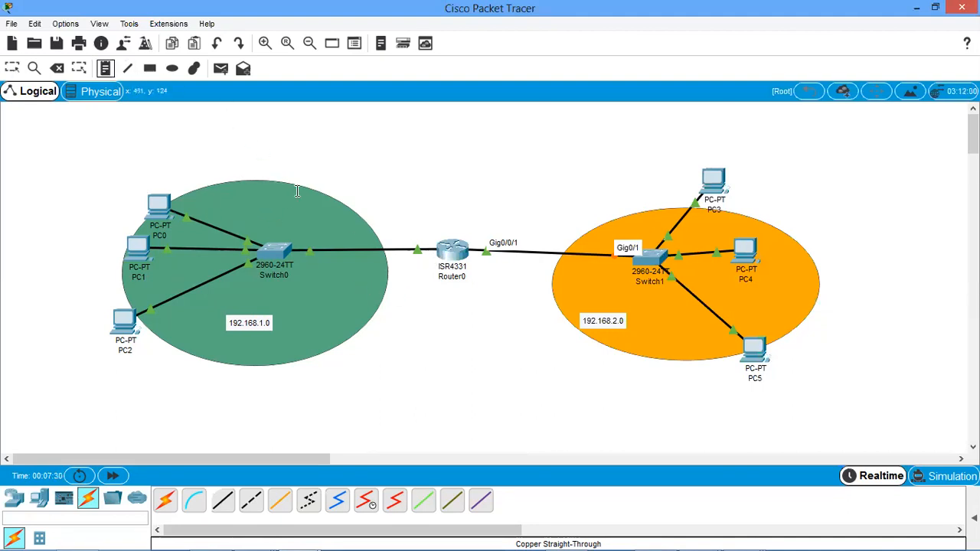
left_click(265, 165)
type("s")
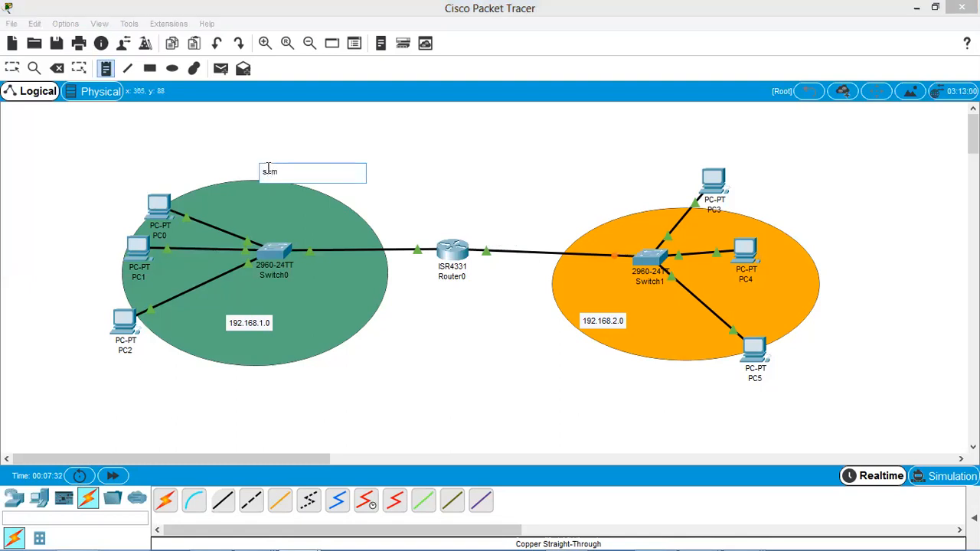
type("ALES")
left_click(611, 182)
type("PRODUCTION")
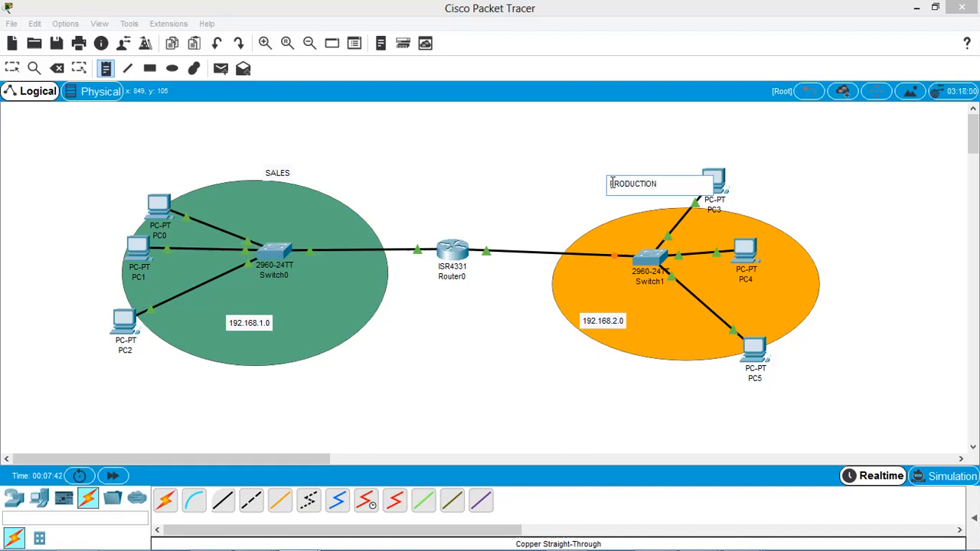
Move the SALES label inside the green ellipse and the PRODUCTION label inside the orange ellipse.
left_click(11, 68)
left_click_drag(276, 176, 277, 217)
left_click_drag(628, 192, 625, 238)
Return to Router0's command line and exit the g0/0/1 interface configuration.
left_click(472, 182)
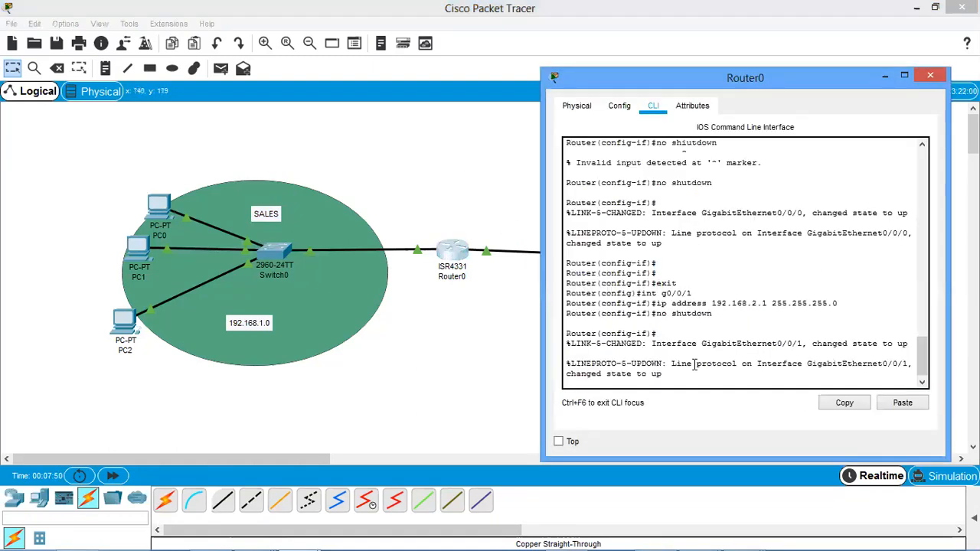
key("Return")
type("EXI")
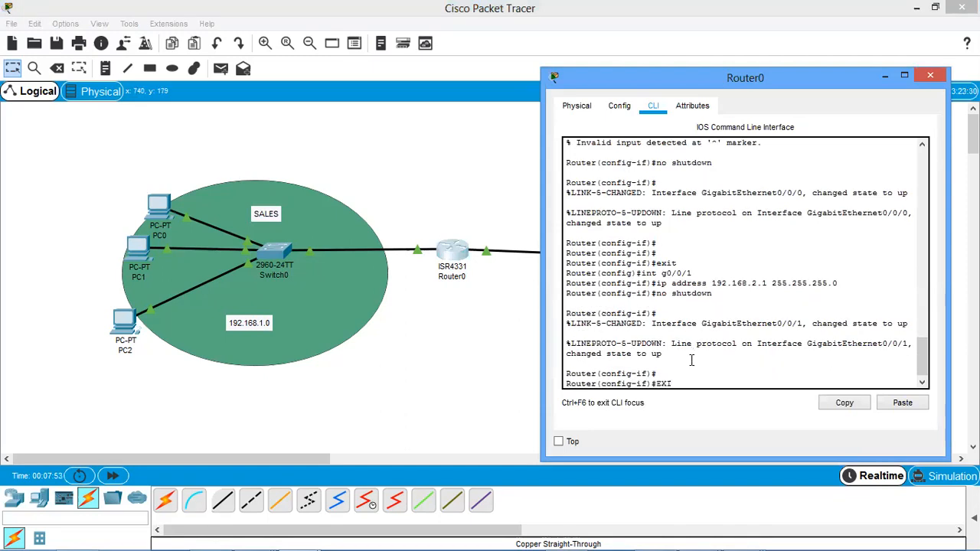
key("Return")
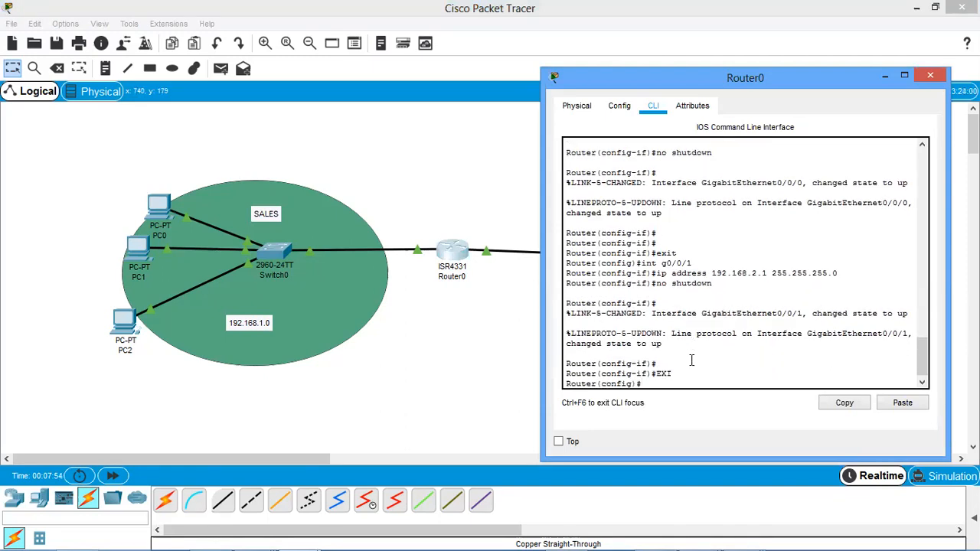
key("Return")
key("Return")
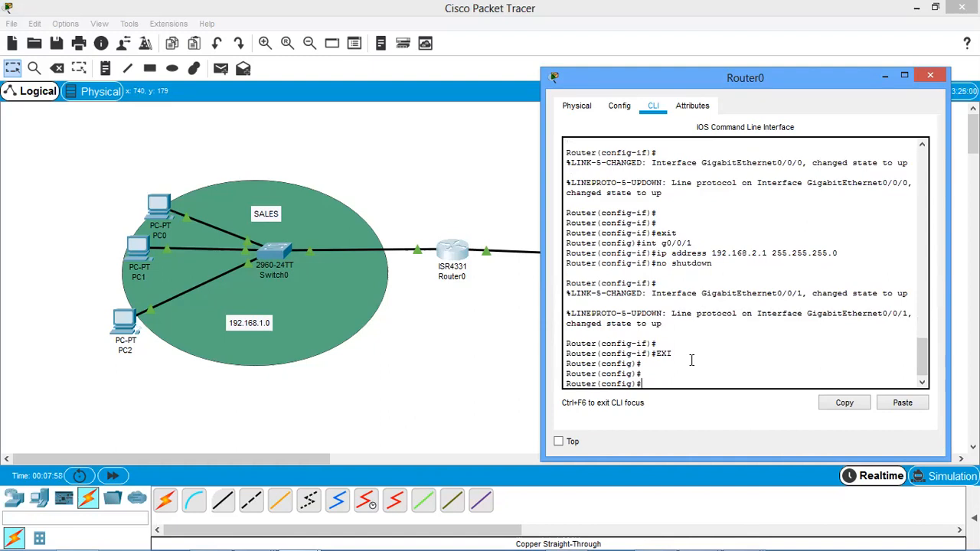
Create a DHCP pool named sales on Router0.
type("ip dhcp pool sales")
key("Return")
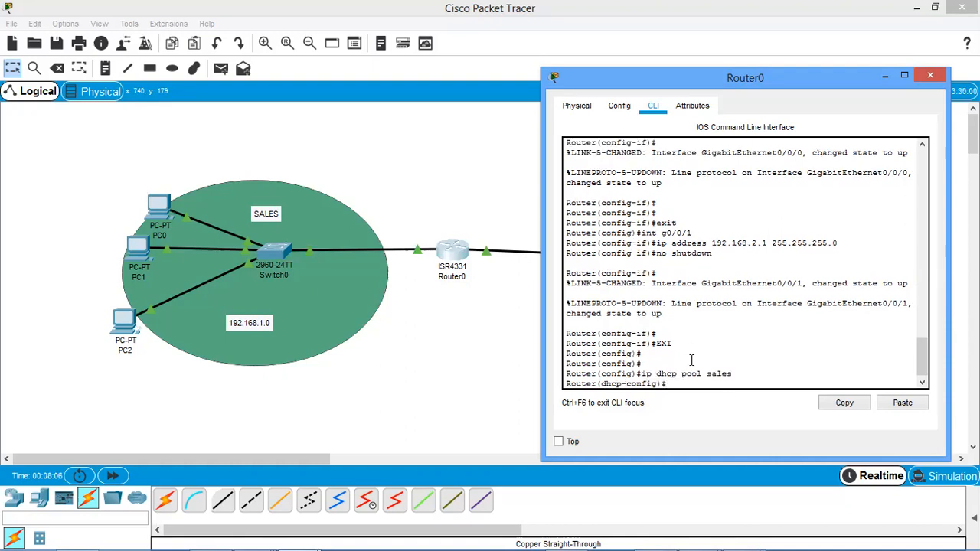
Assign network 192.168.1.0 with mask 255.255.255.0 to the sales DHCP pool.
type("netw")
key("Tab")
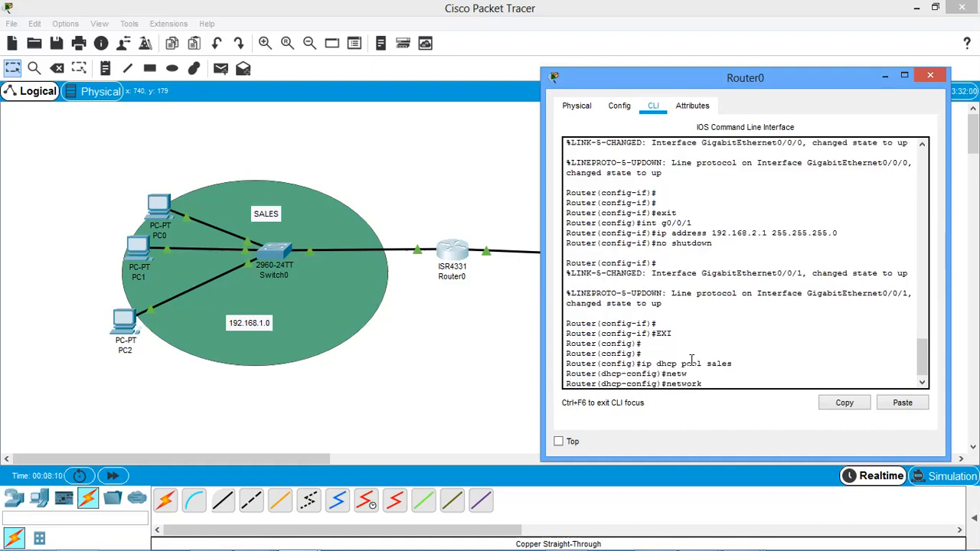
type("192.168.1.0")
type(" 255.0555")
key("BackSpace")
key("BackSpace")
key("BackSpace")
type("2555")
key("BackSpace")
type(".255.0")
key("Return")
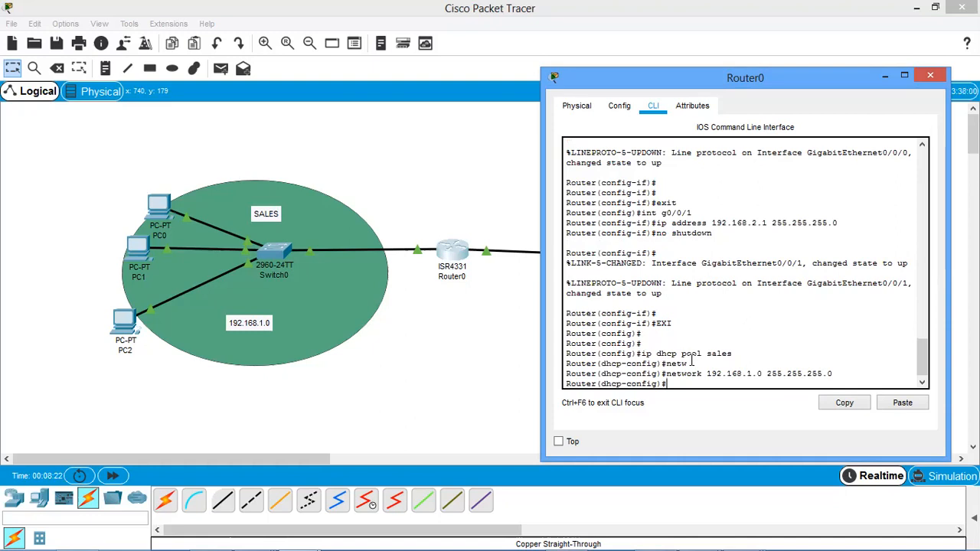
Set the sales pool's default router to 192.168.1.1.
type("def")
key("Tab")
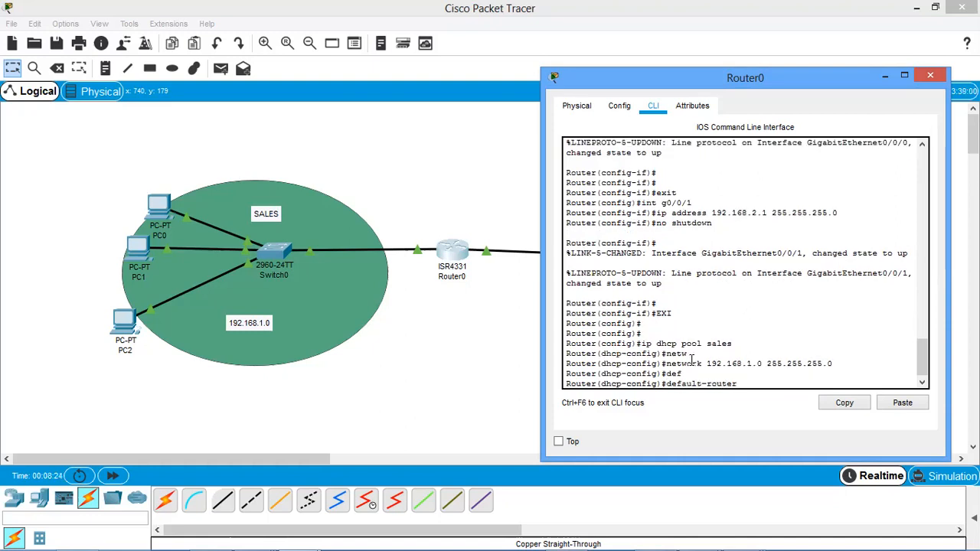
type("192.168.1.1")
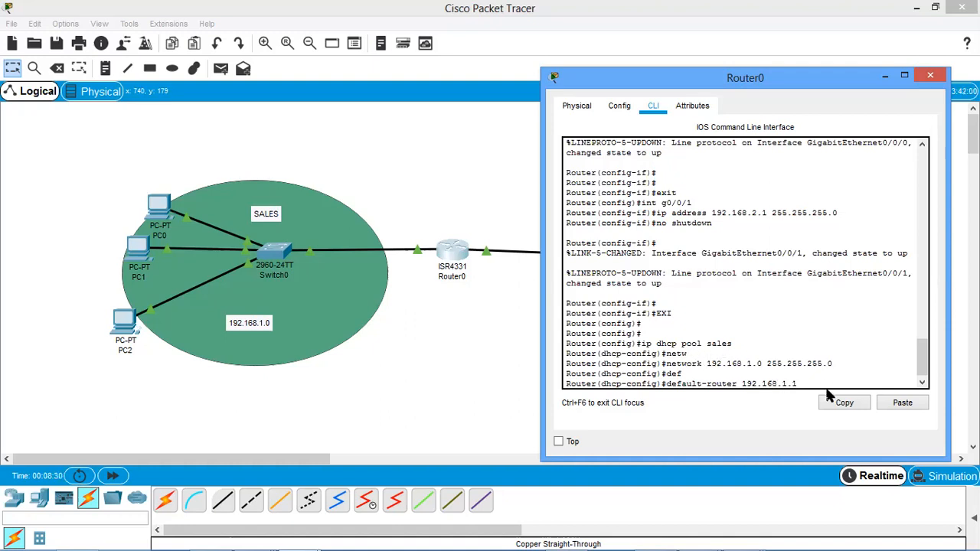
key("Return")
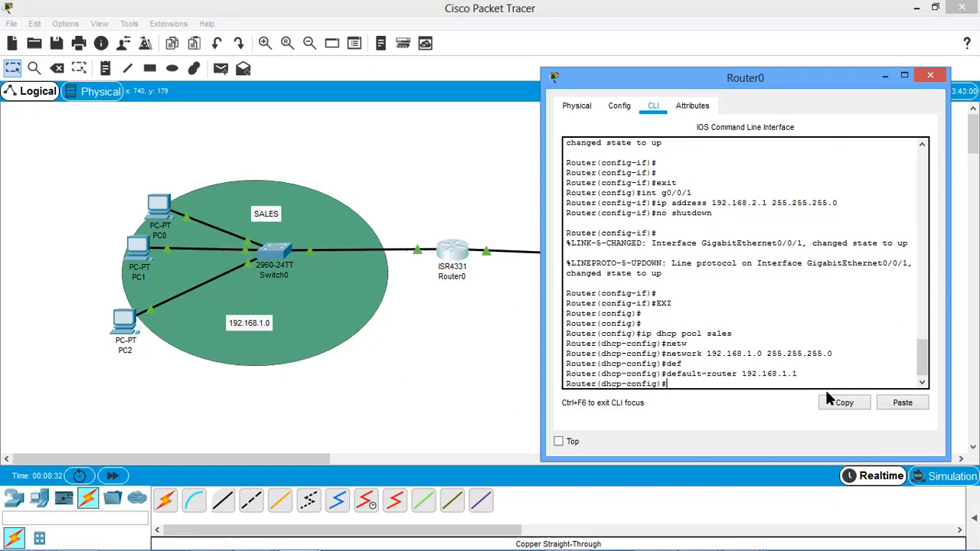
key("Return")
Set the sales pool's DNS server to 192.168.1.2.
type("e")
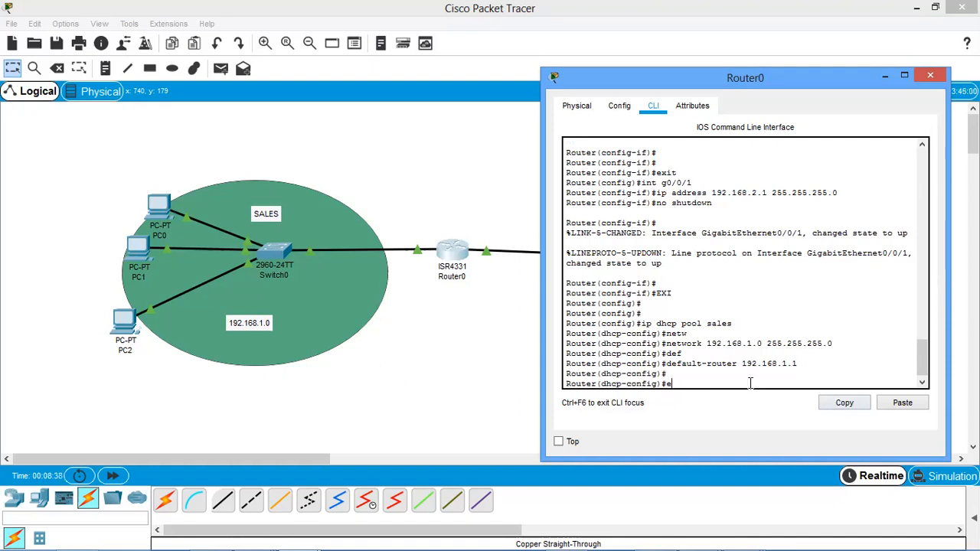
key("BackSpace")
type("dns")
key("Tab")
type("192")
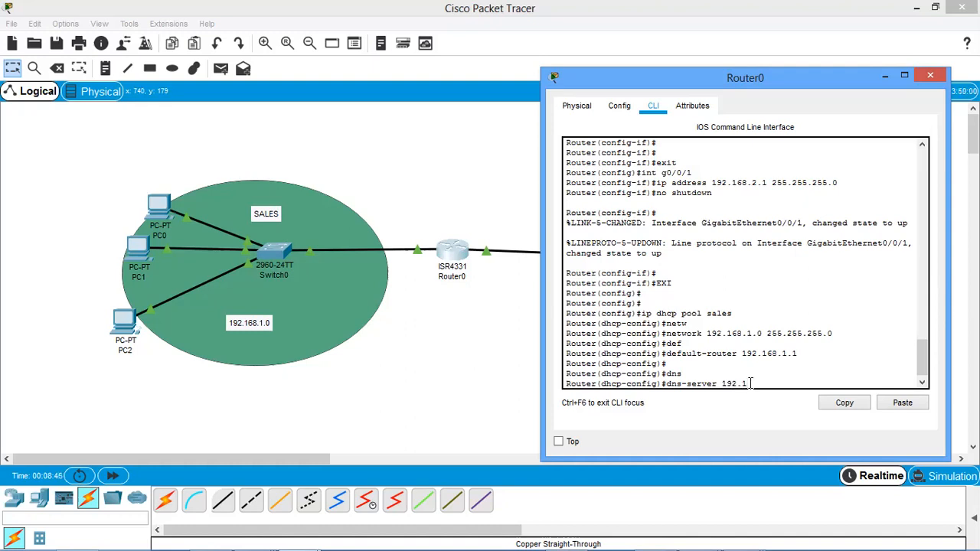
type(".168.1.2")
key("Return")
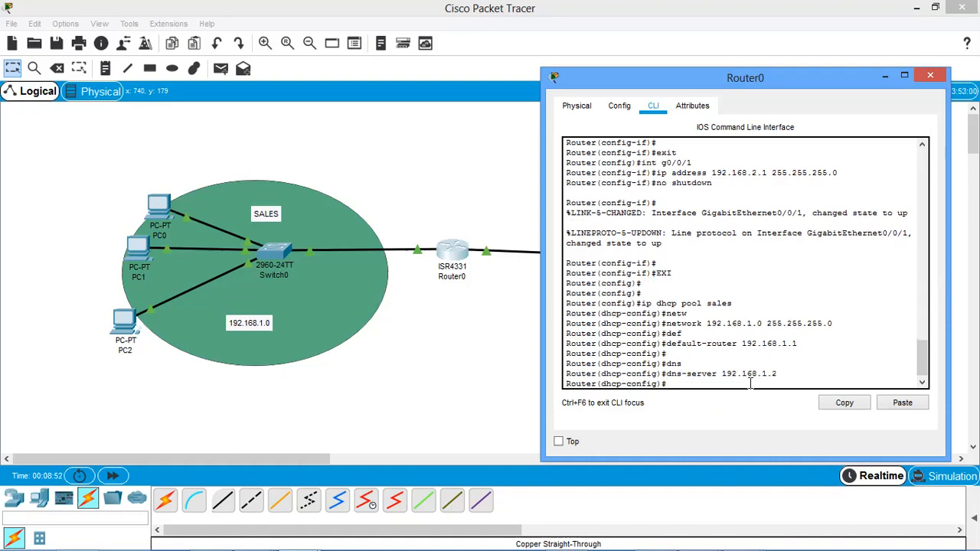
Exit the sales pool configuration to global configuration mode.
type("exi")
key("Return")
key("Return")
key("Return")
key("Return")
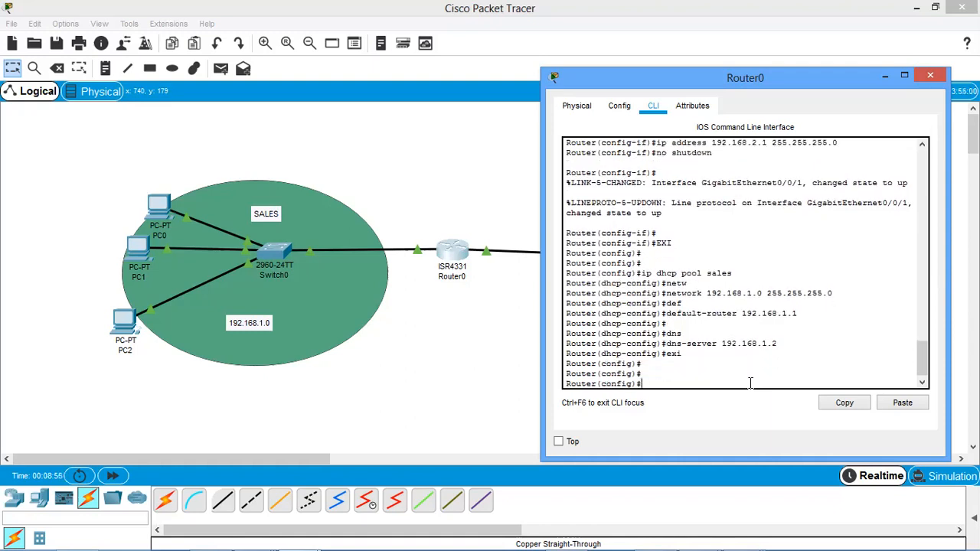
Create a second DHCP pool named production on Router0.
type("ip")
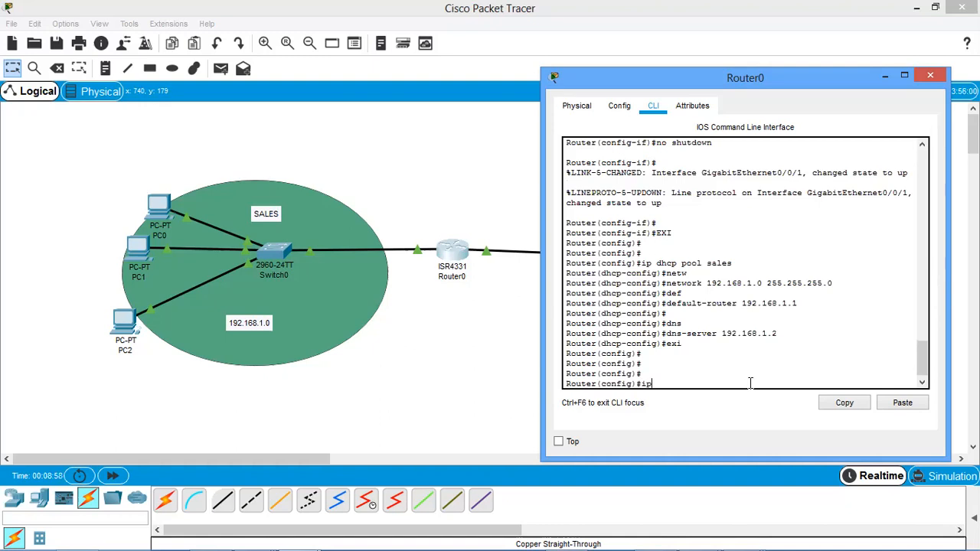
type(" dh")
type("co")
type("p pool")
type(" produc")
type("tion")
key("Return")
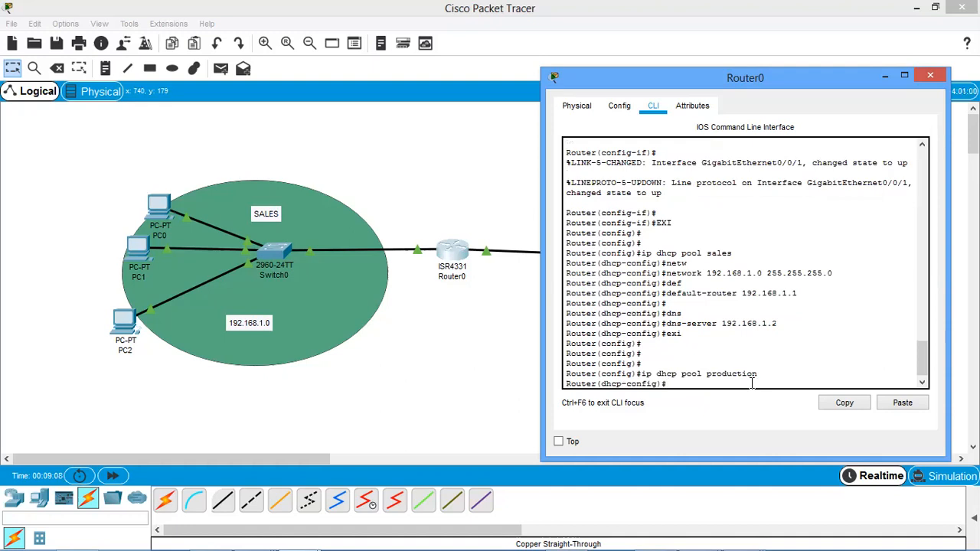
Assign network 192.168.2.0 with mask 255.255.255.0 to the production pool by reusing the earlier network command.
key("Up")
key("Up")
key("Up")
key("Up")
key("Up")
key("Up")
key("Up")
key("Up")
key("Up")
key("Down")
key("Down")
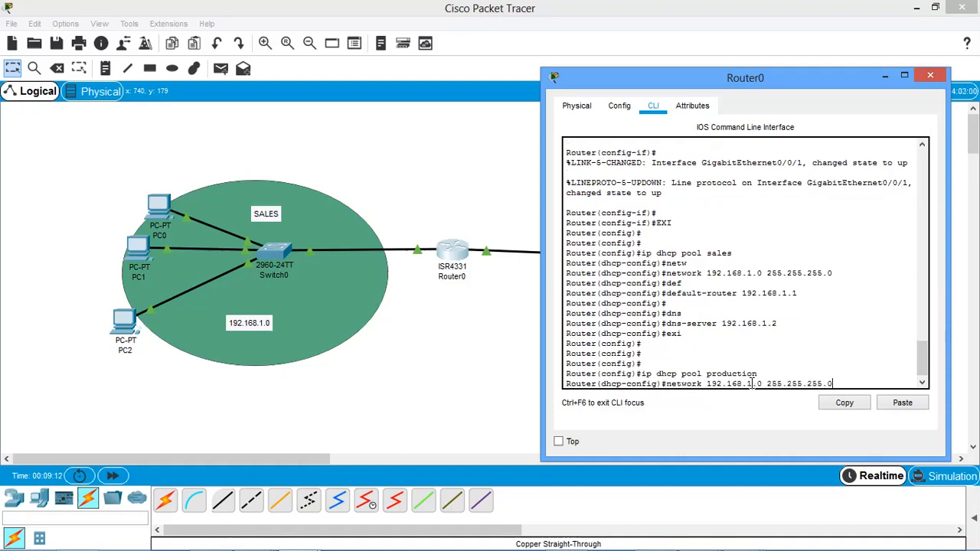
key("Left")
key("Left")
key("Left")
key("Left")
key("Left")
key("Left")
key("Left")
key("Left")
key("Delete")
type("2")
key("Return")
Set the production pool's default router to 192.168.2.1 by editing the recalled default-router command.
key("Up")
key("Up")
key("Up")
key("Up")
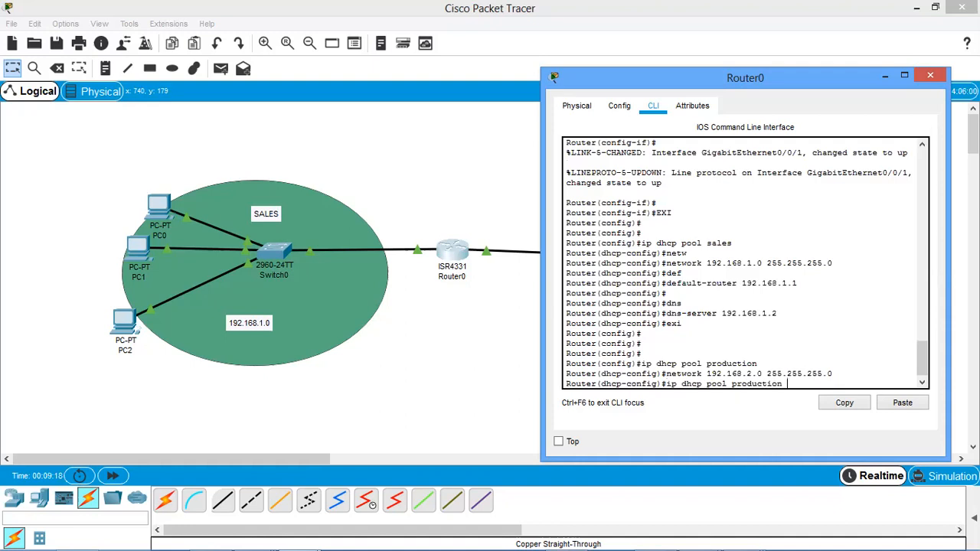
key("Up")
key("Up")
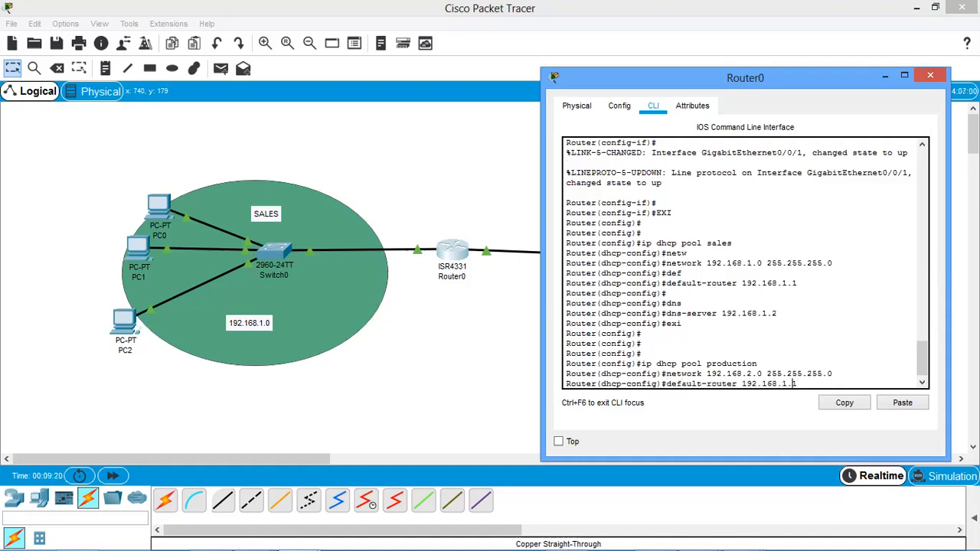
key("BackSpace")
type("2")
key("Return")
Set the production pool's DNS server to 192.168.1.2 by reusing the earlier dns-server command.
key("Up")
key("Up")
key("Up")
key("Up")
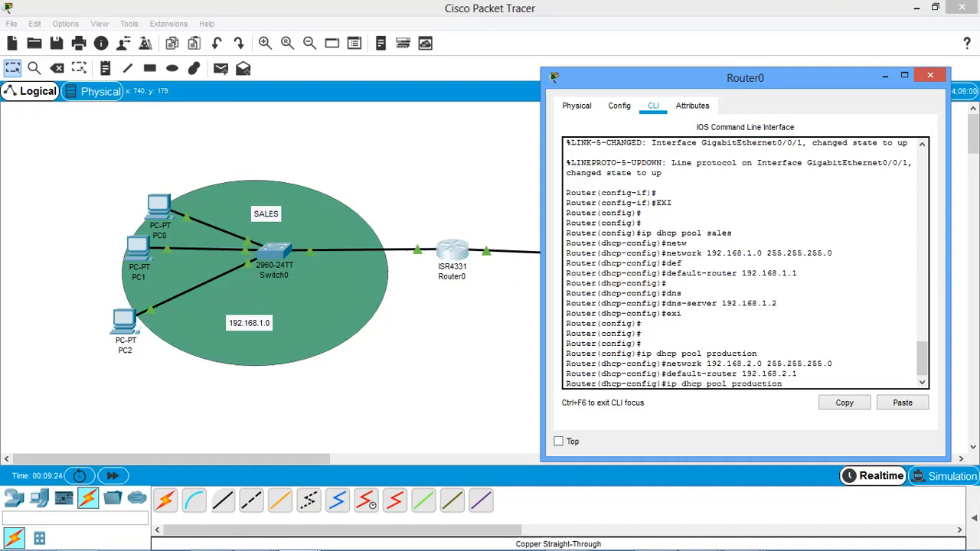
key("Up")
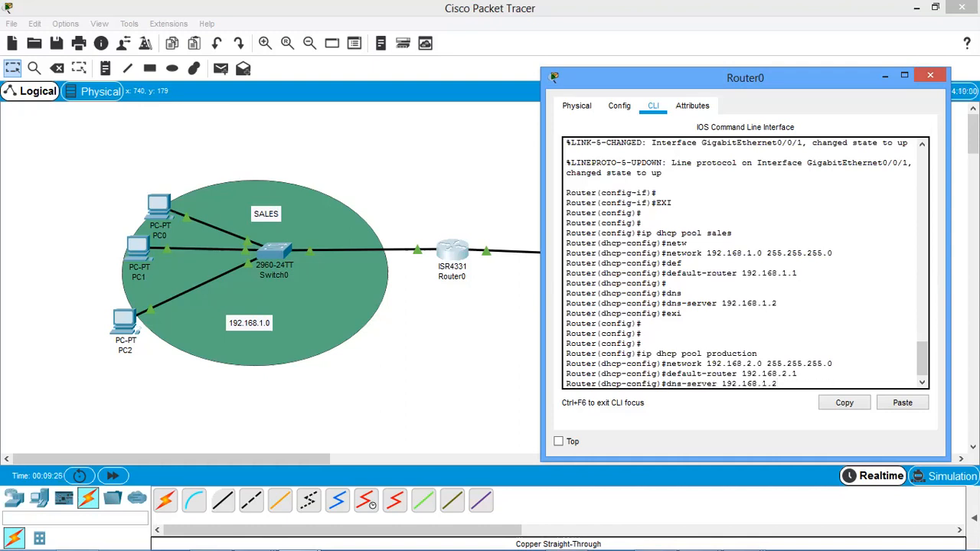
key("Return")
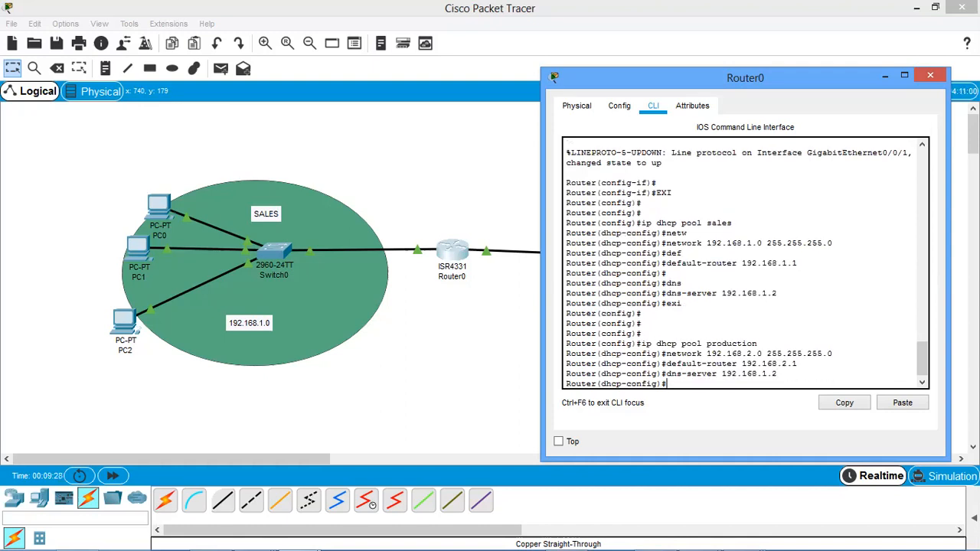
key("Return")
key("Return")
key("Return")
key("Return")
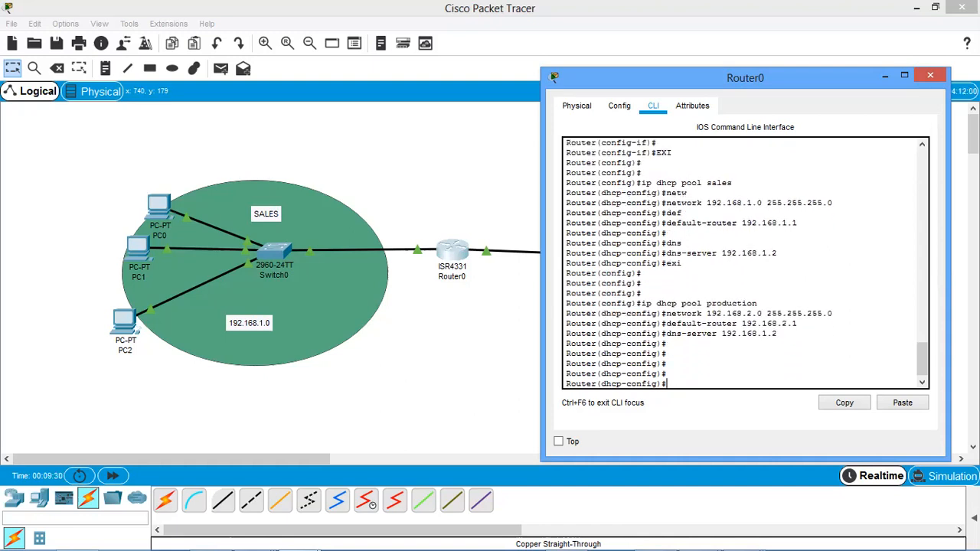
Look back at the topology, then return to Router0's command line and exit the production pool configuration.
left_click(34, 68)
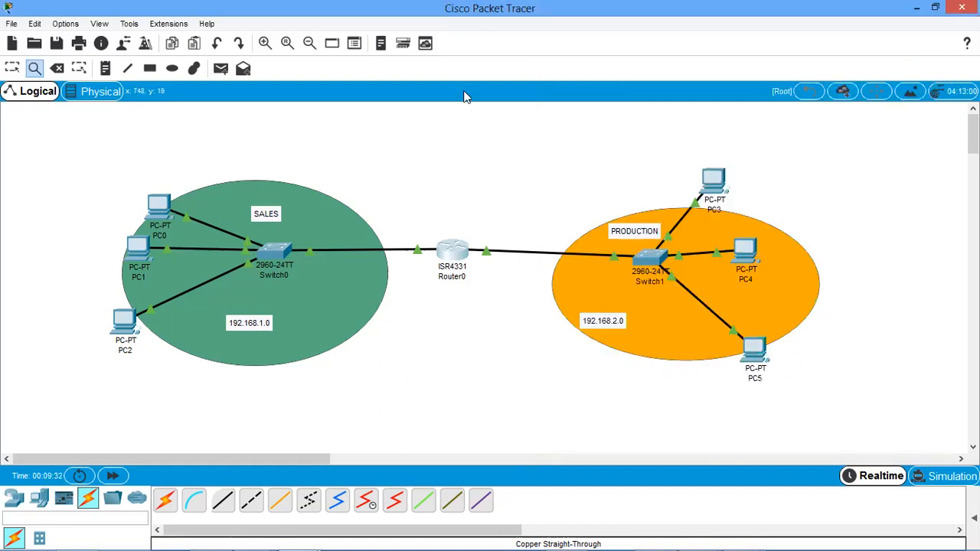
left_click(12, 68)
left_click(452, 253)
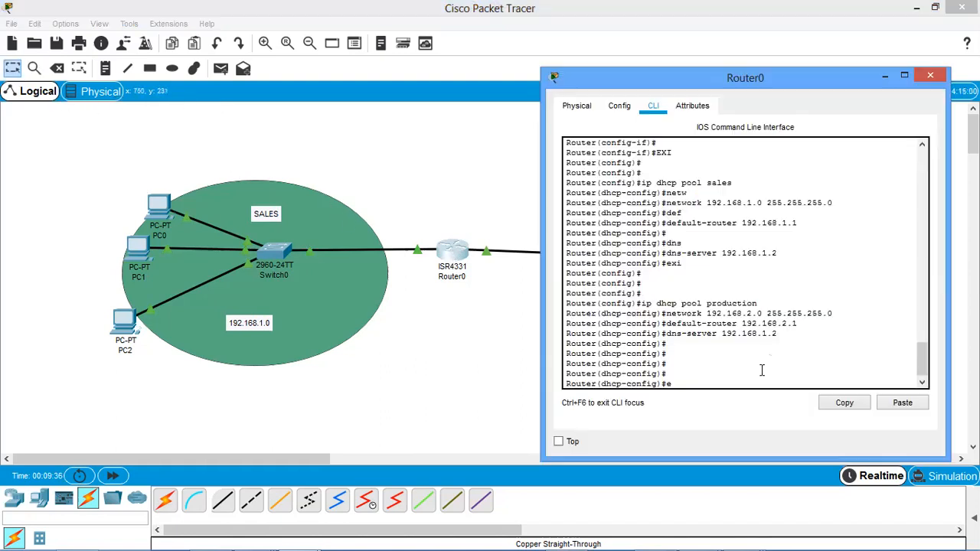
type("exit")
key("Return")
key("Return")
key("Return")
Exclude addresses 192.168.1.1 through 192.168.1.4 from DHCP assignment on Router0.
type("ip ")
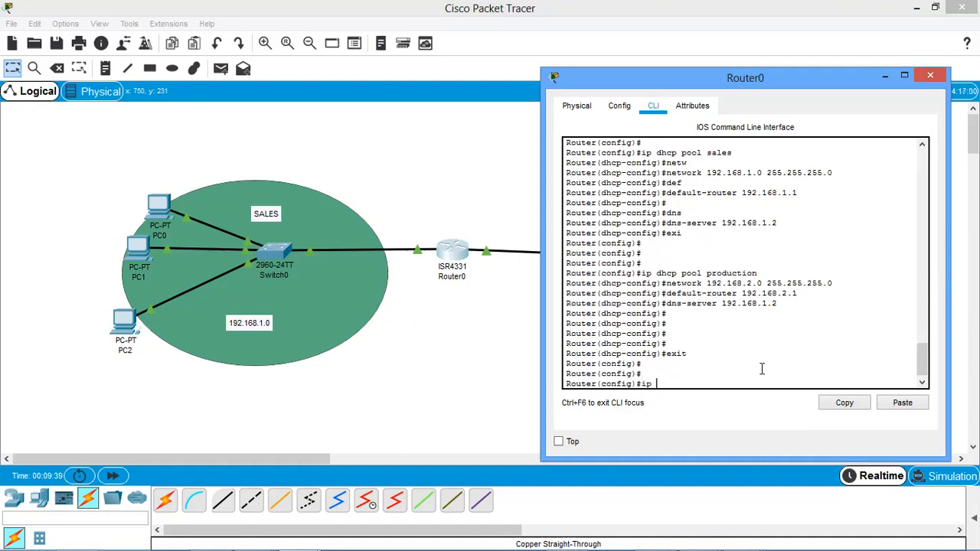
type("dh")
key("Tab")
type("exc")
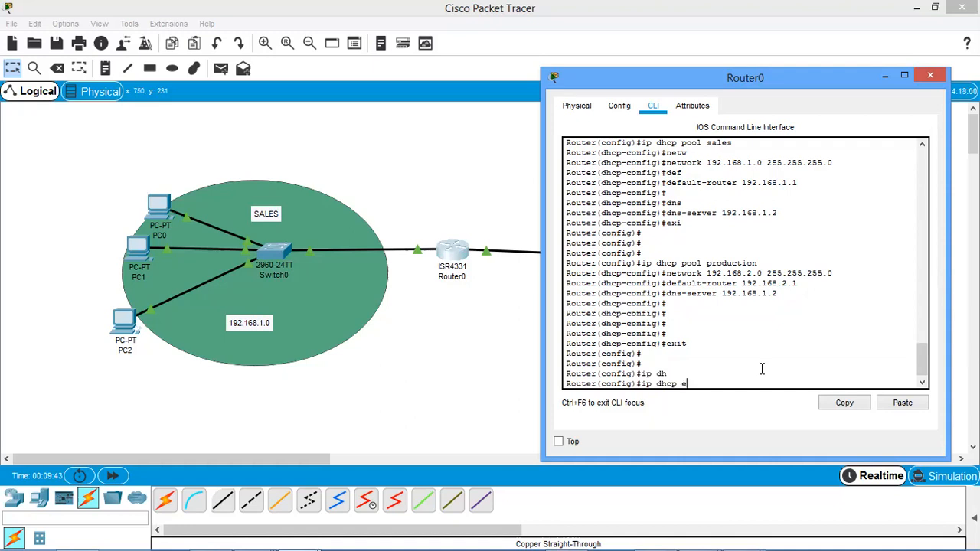
key("Tab")
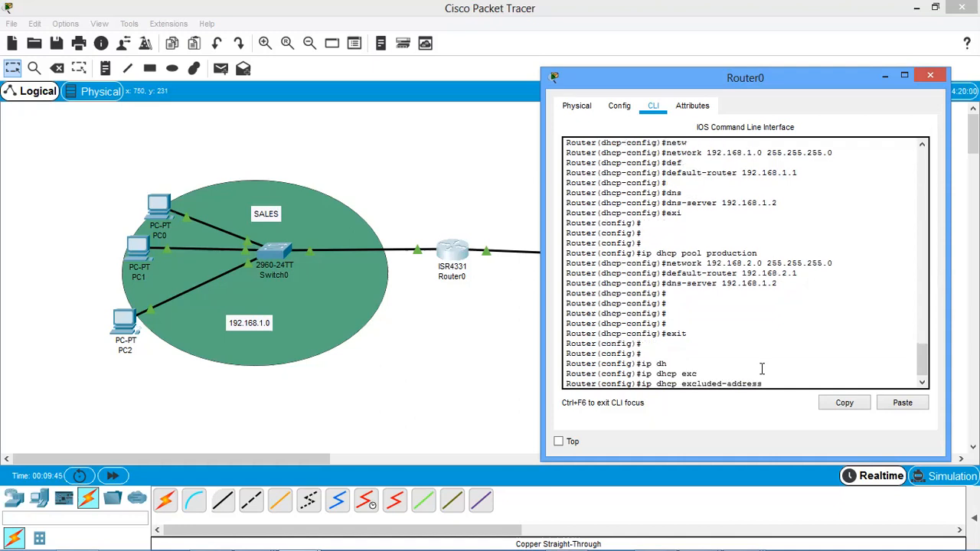
type("192.168.1.1 192.168.1.4")
key("Return")
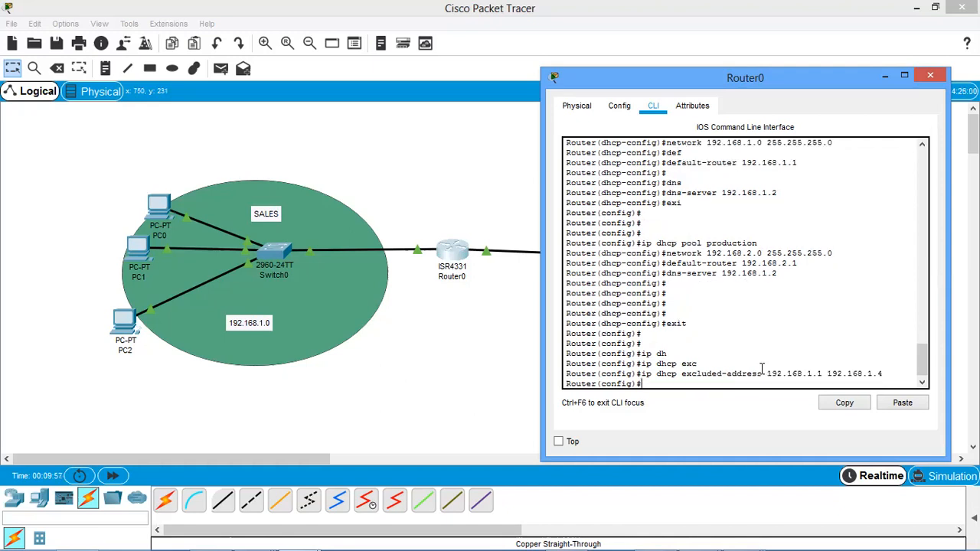
Exclude addresses 192.168.2.1 through 192.168.2.4 from DHCP assignment by adapting the previous exclusion command.
key("Up")
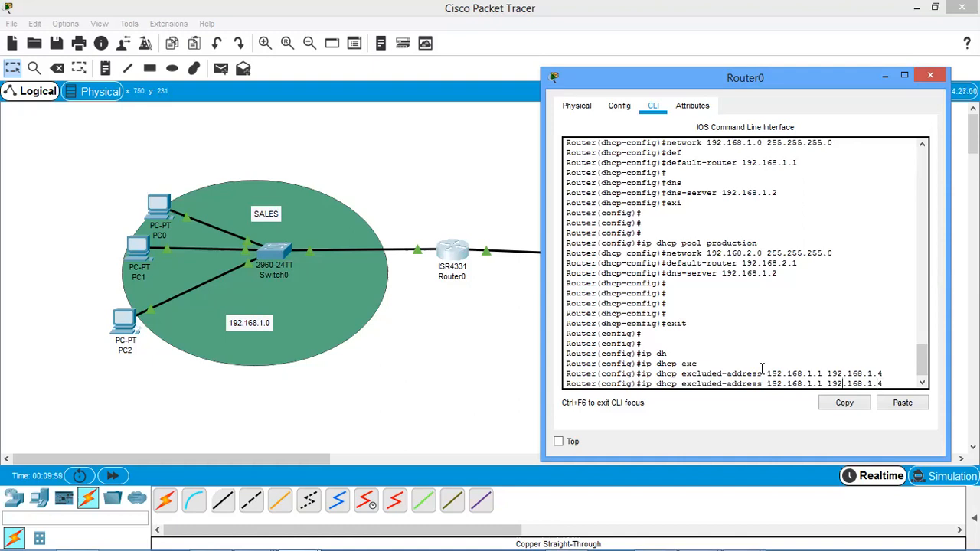
key("BackSpace")
type("2")
key("Right")
key("Right")
key("Right")
key("Right")
key("Delete")
type("2")
key("Return")
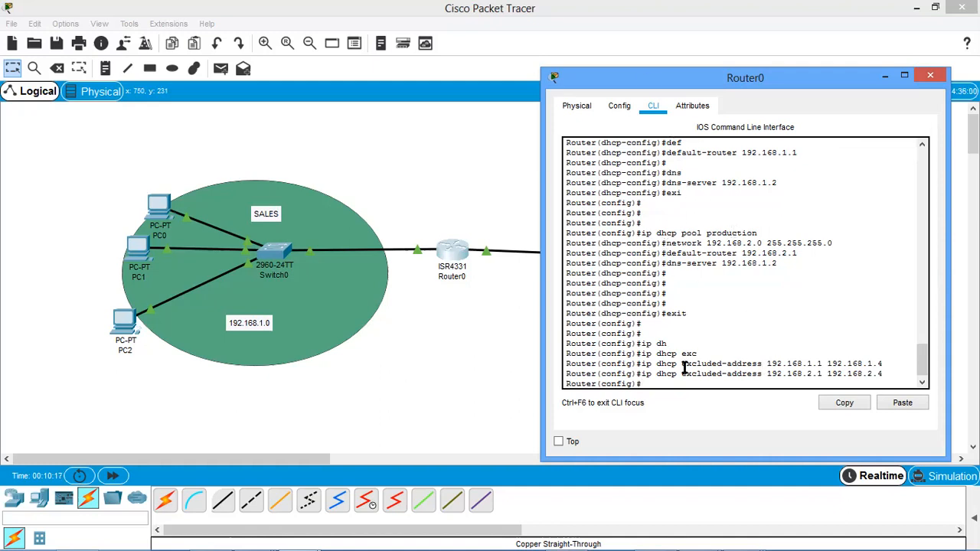
Review the excluded-address commands and the production pool commands in Router0's command-line output.
left_click_drag(642, 364, 764, 374)
left_click(797, 273)
left_click_drag(682, 233, 762, 233)
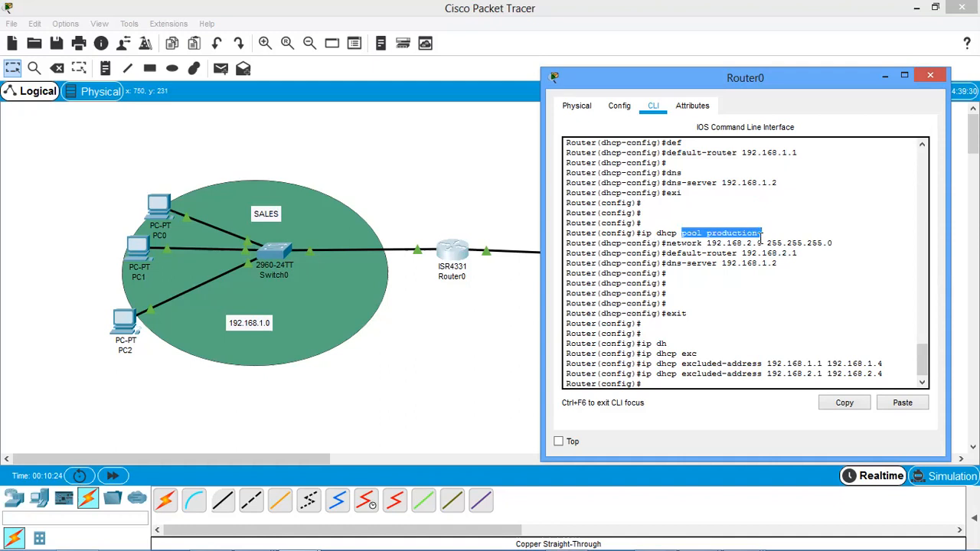
Examine the production pool's network, subnet mask and DNS server lines in Router0's command-line output.
left_click(711, 254)
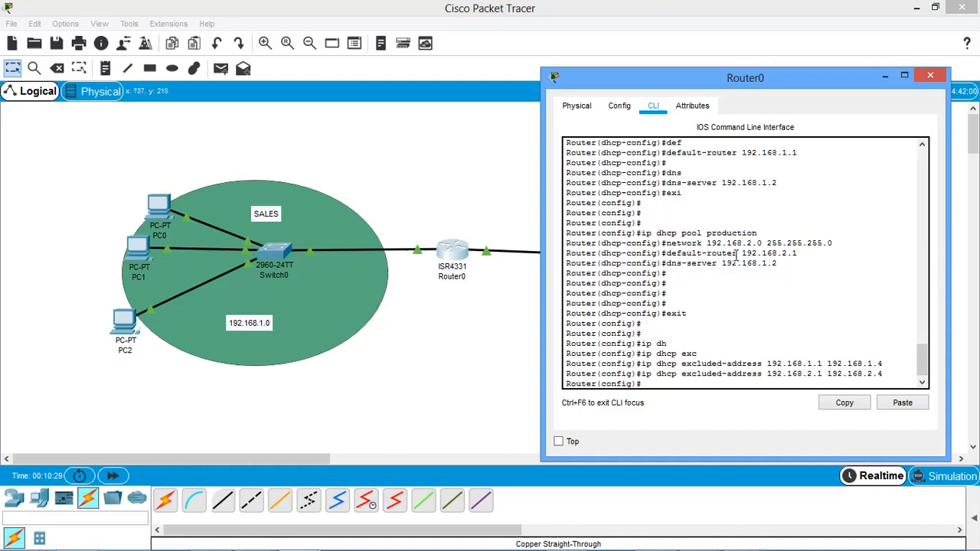
left_click_drag(705, 243, 838, 242)
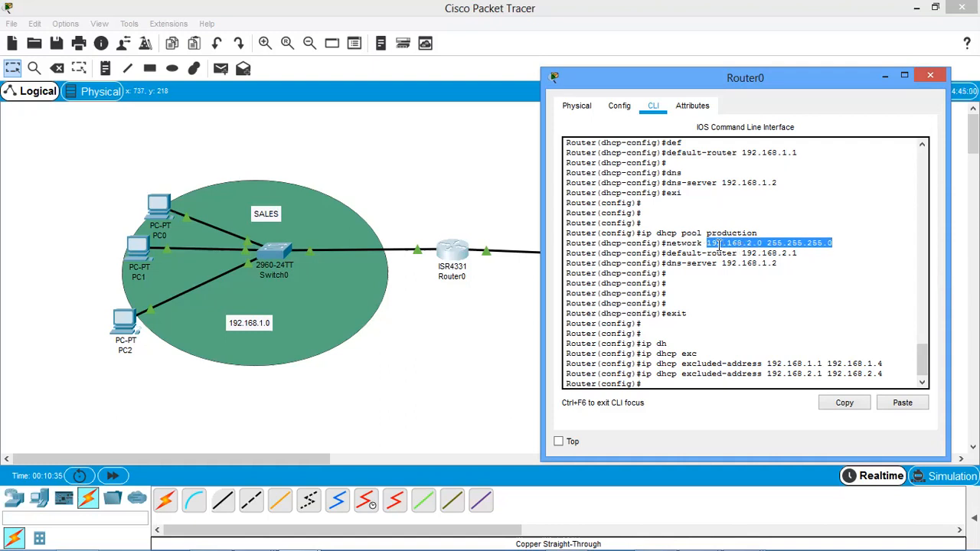
left_click(763, 242)
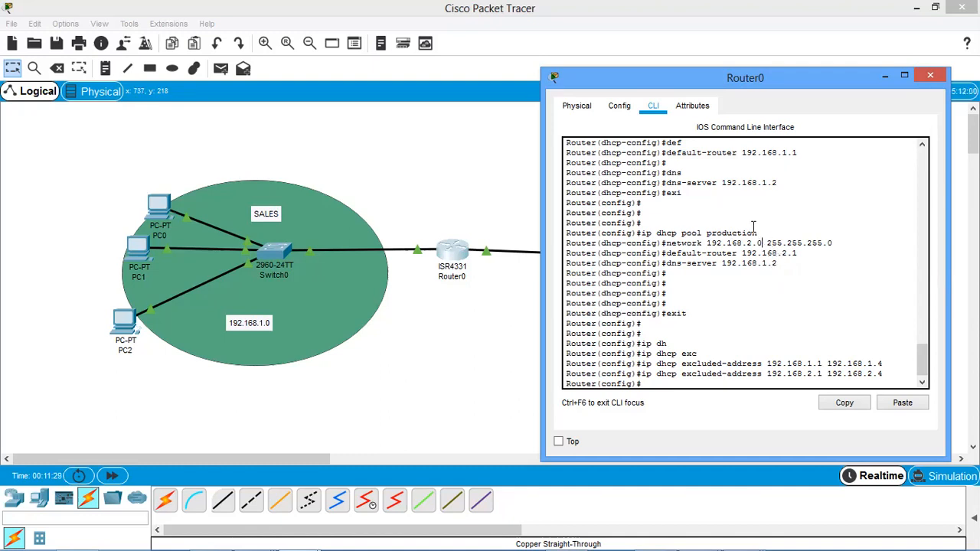
mouse_move(722, 184)
left_mouse_down()
mouse_move(778, 184)
mouse_move(717, 184)
left_mouse_up()
left_click(775, 200)
left_click(846, 314)
Examine the two excluded-address commands and their start and end addresses for both networks in Router0's output.
left_click_drag(657, 363, 766, 364)
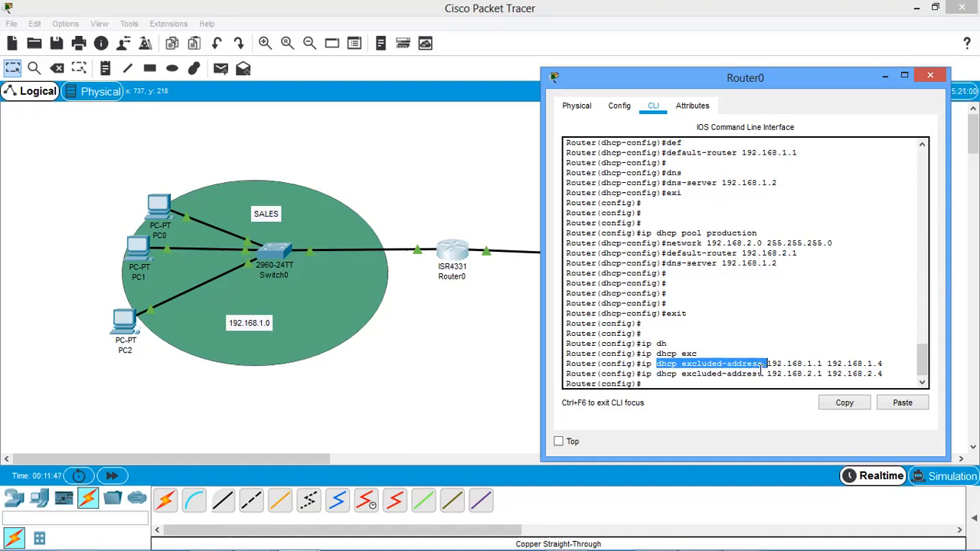
left_click(811, 365)
left_click_drag(802, 363, 870, 366)
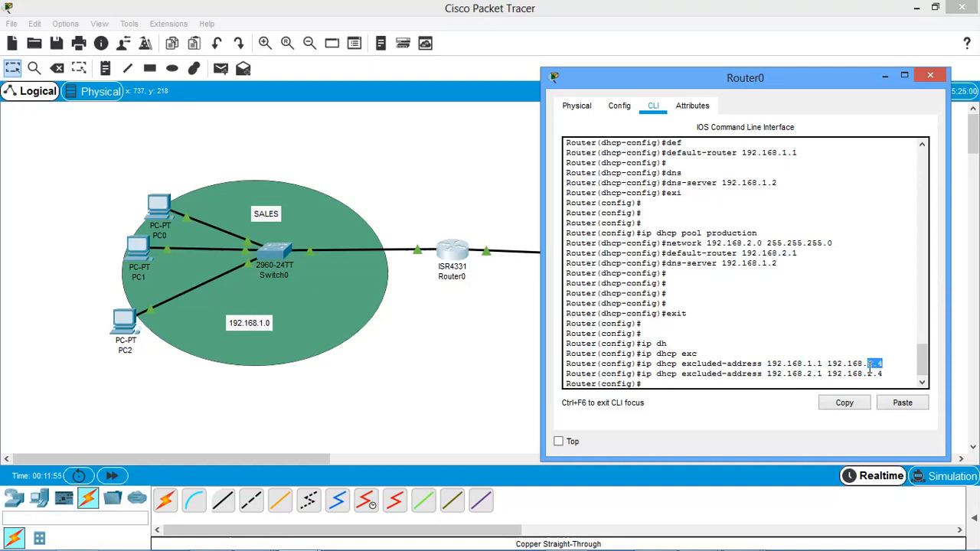
left_click_drag(869, 363, 766, 364)
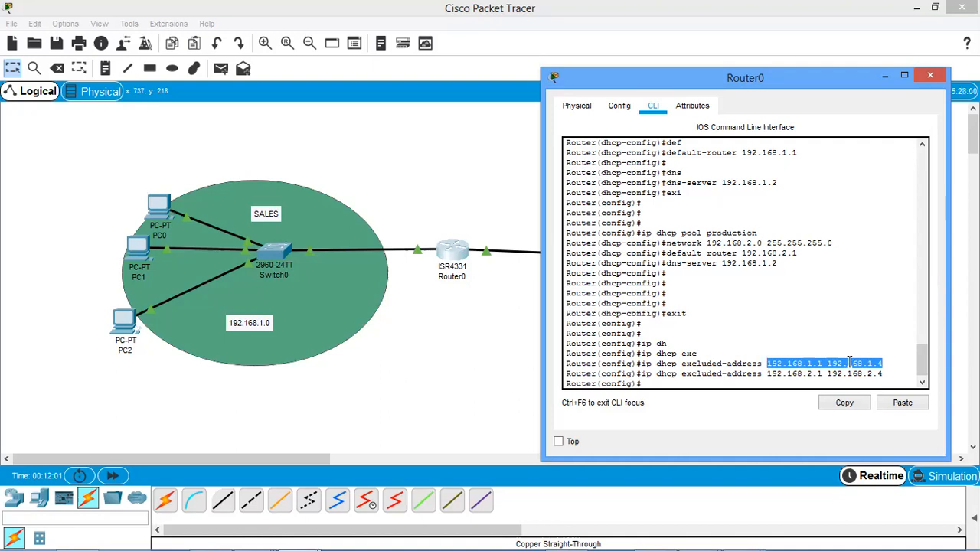
left_click_drag(823, 363, 768, 365)
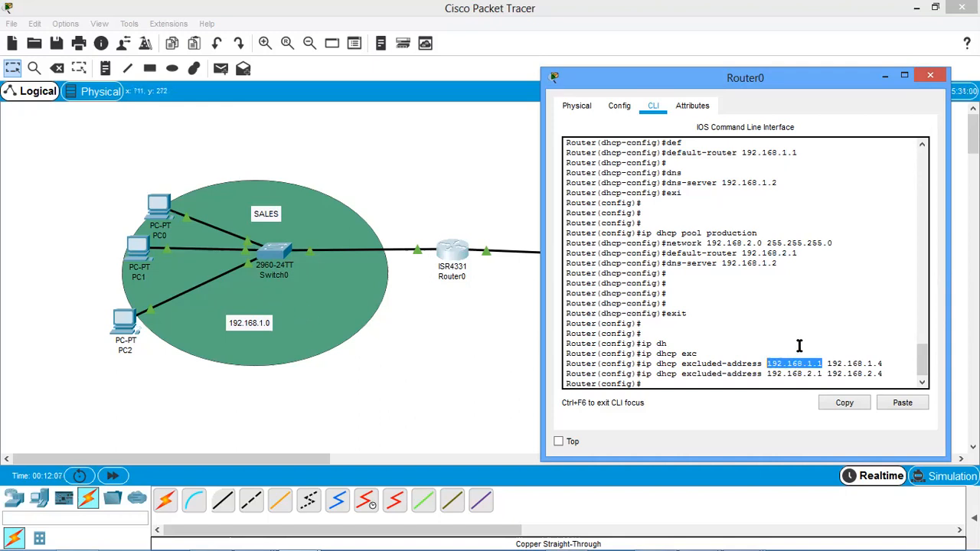
left_click_drag(797, 374, 837, 375)
left_click(801, 340)
Switch PC0's IPv4 configuration from static to DHCP and close its window.
left_click(504, 327)
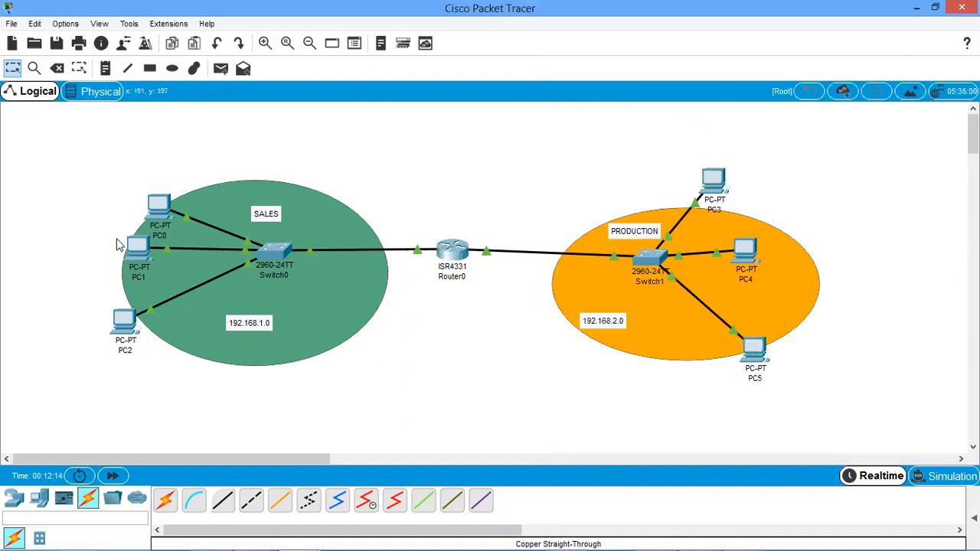
left_click(162, 217)
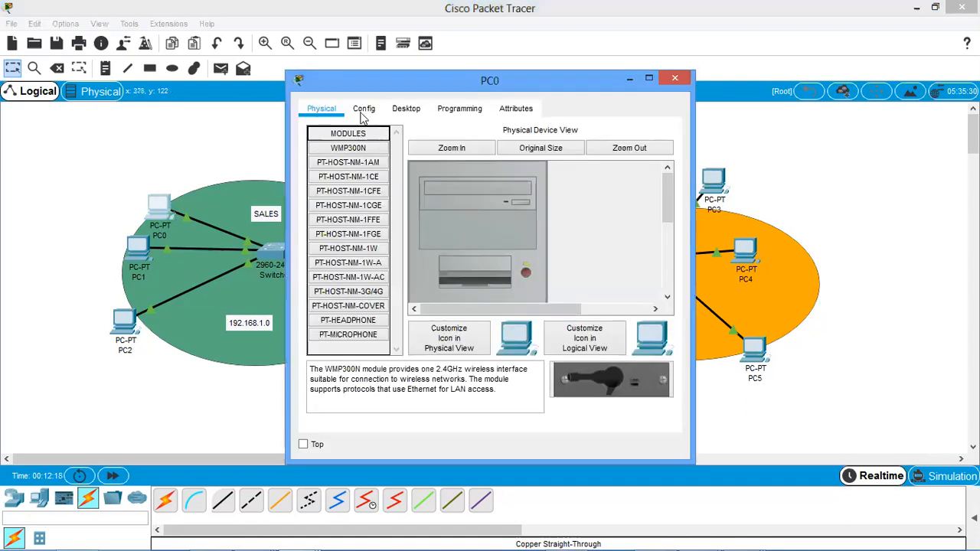
left_click(406, 109)
left_click(353, 180)
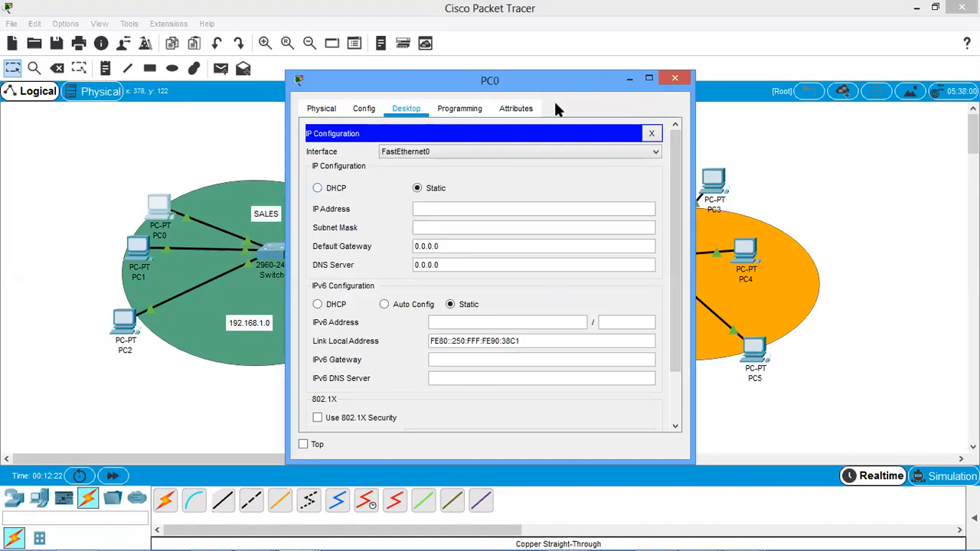
left_click_drag(533, 88, 533, 129)
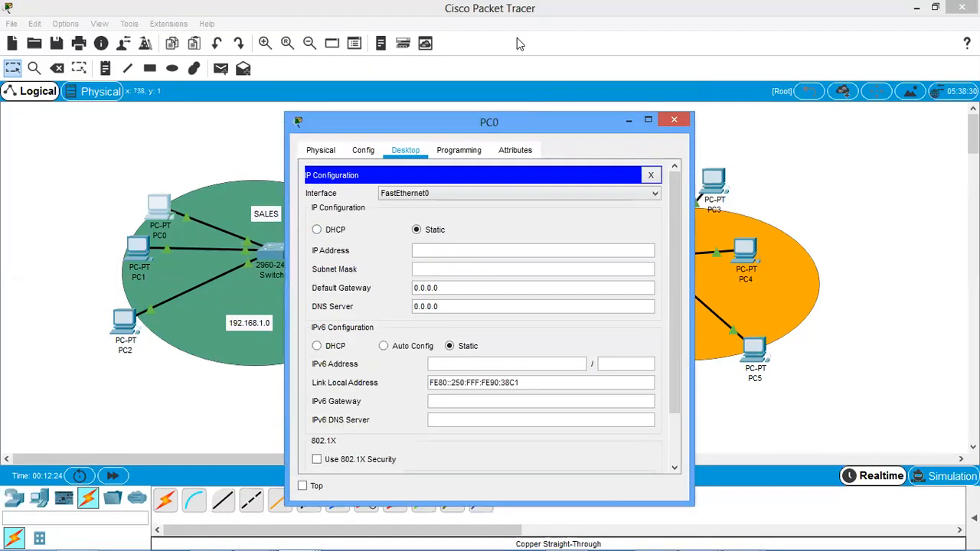
left_click(516, 38)
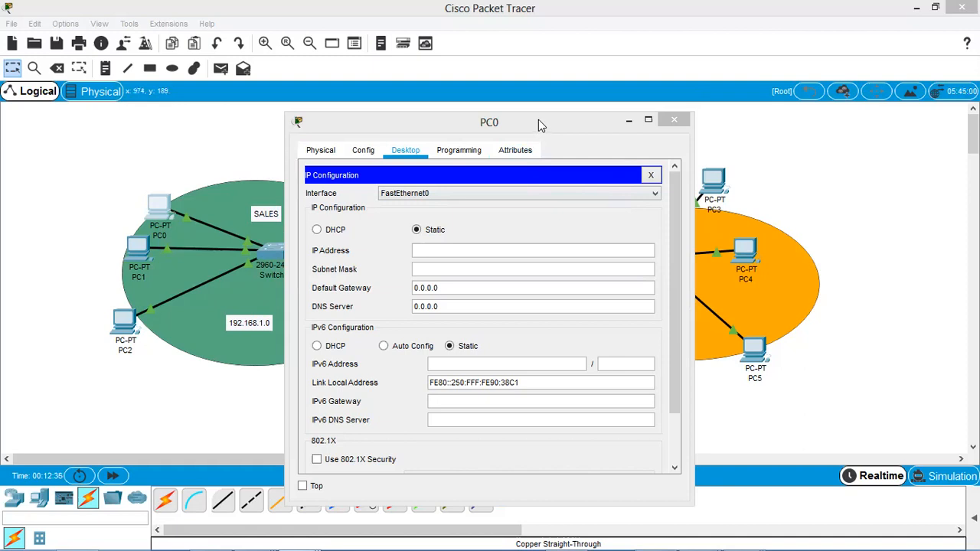
left_click_drag(539, 119, 623, 96)
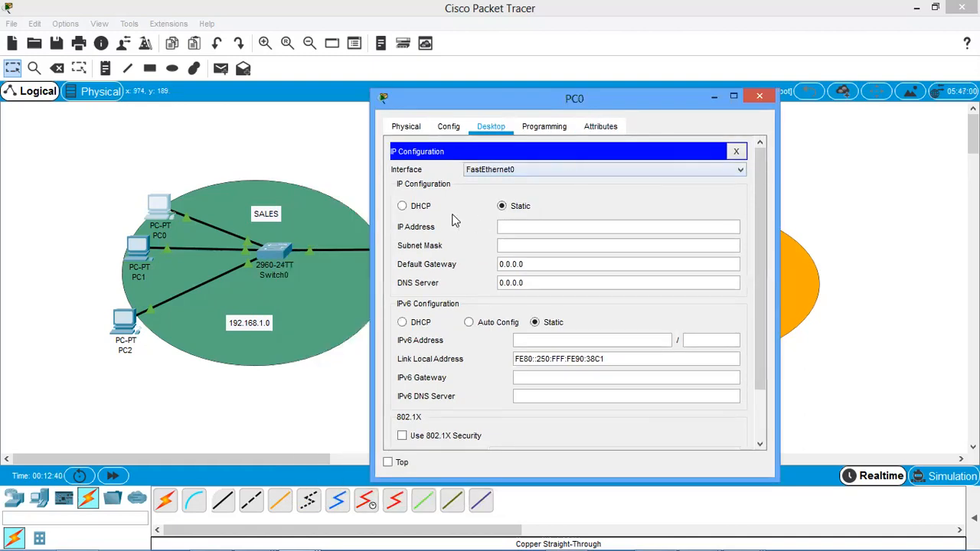
left_click(406, 208)
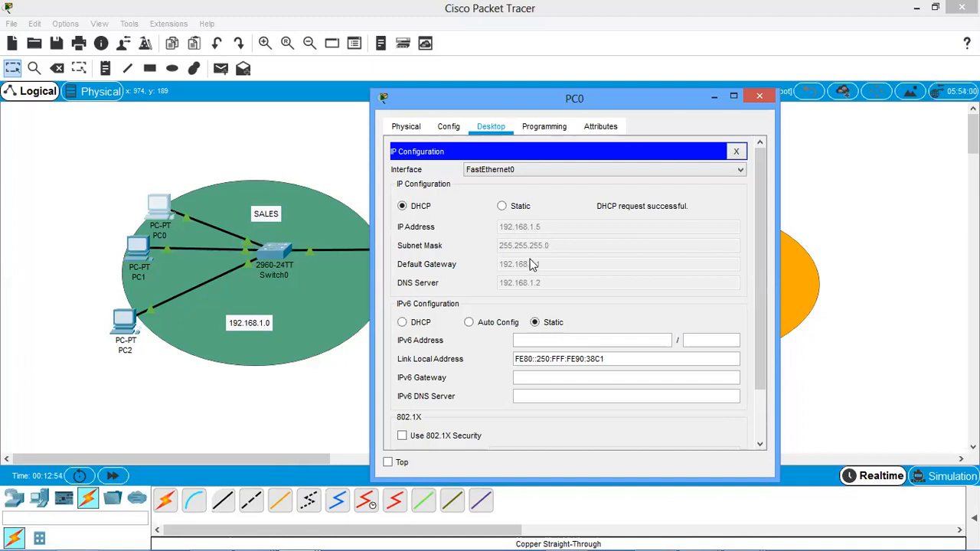
left_click(760, 98)
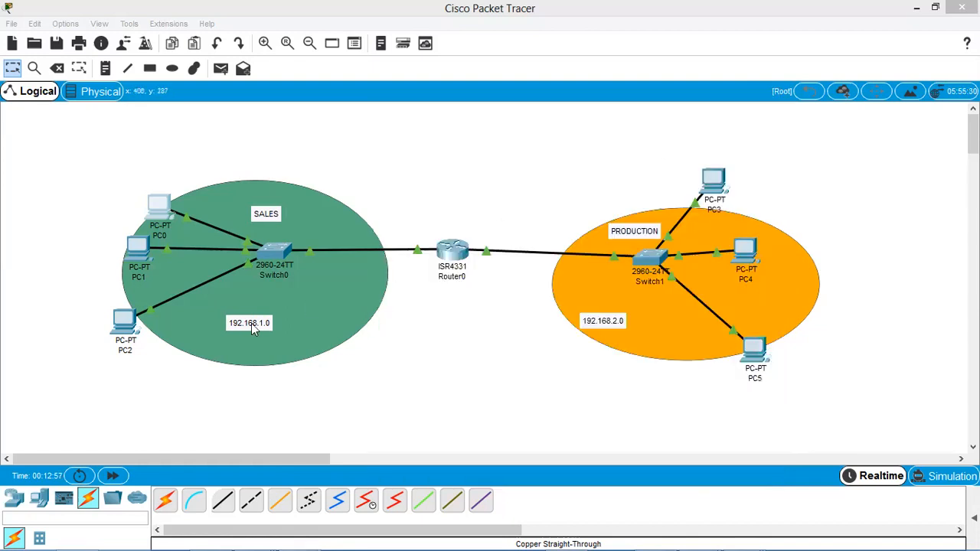
Set PC1 to obtain its IPv4 configuration through DHCP and close its window.
left_click(137, 257)
left_click(405, 108)
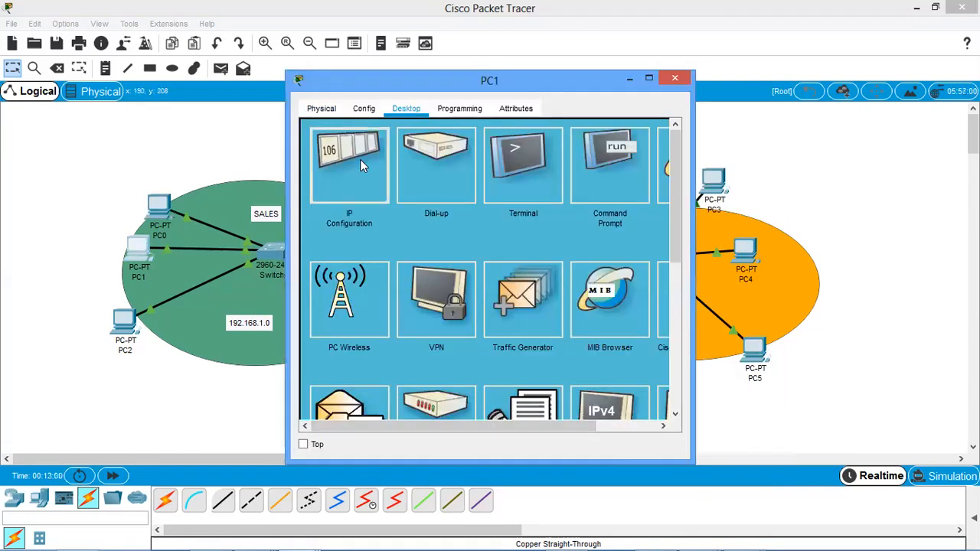
left_click(360, 159)
left_click(320, 189)
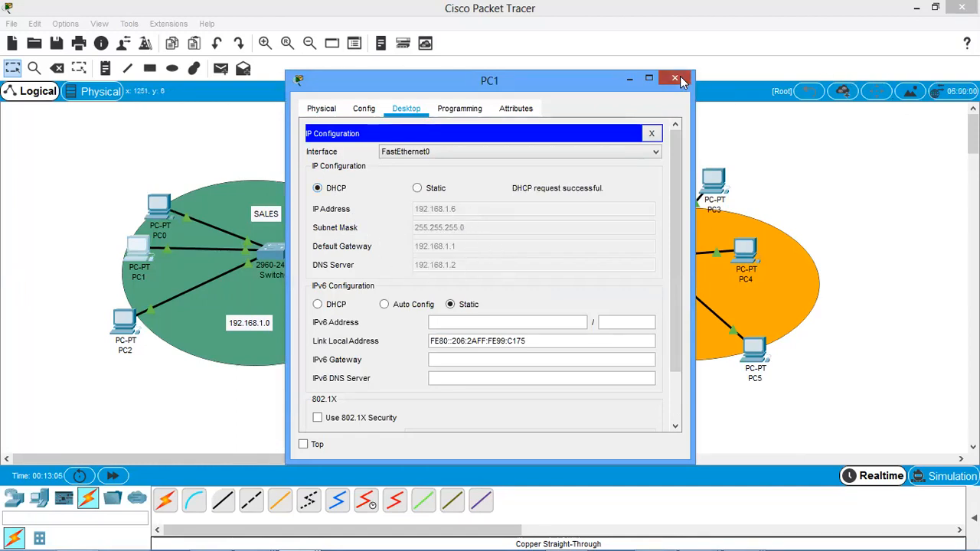
left_click(192, 301)
Set PC2's IPv4 configuration to DHCP and close its window.
left_click(126, 322)
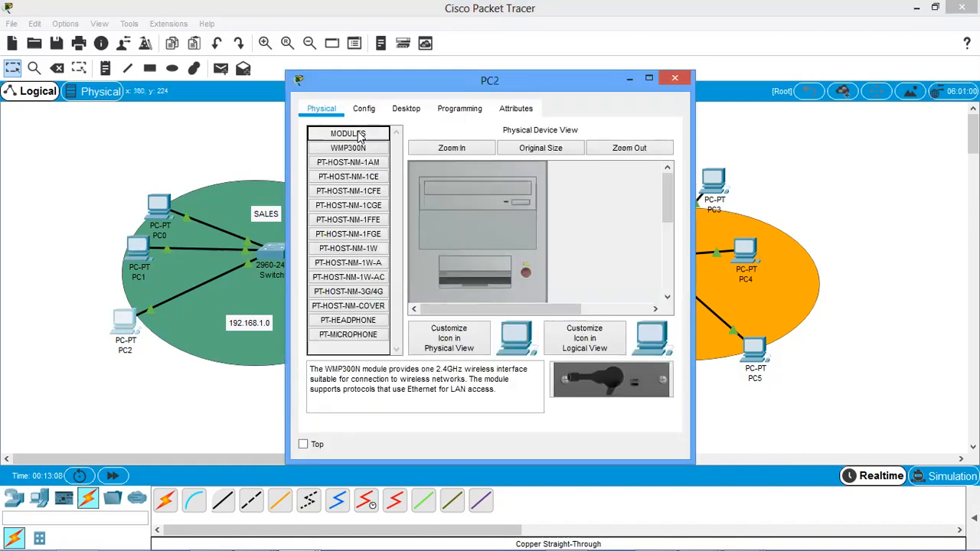
left_click(405, 109)
left_click(365, 187)
left_click(340, 190)
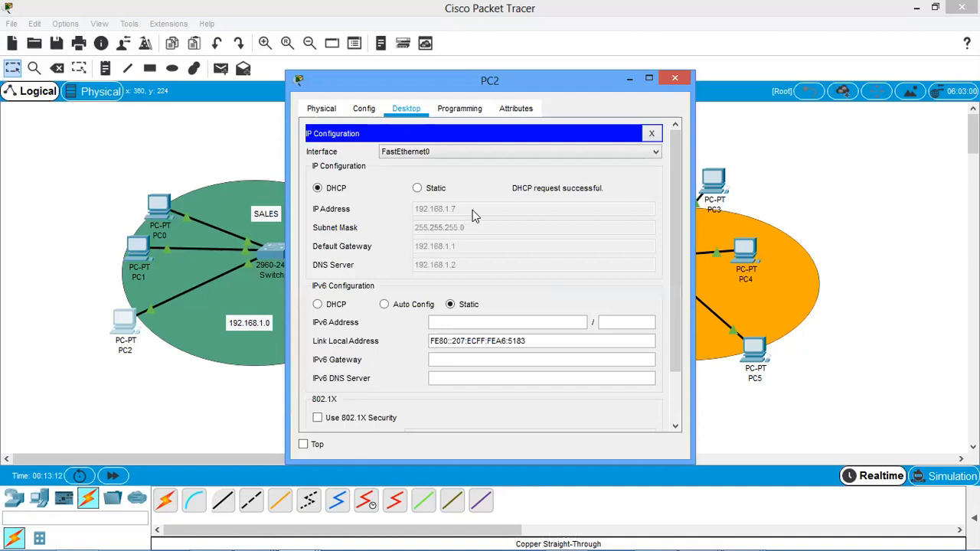
left_click(674, 78)
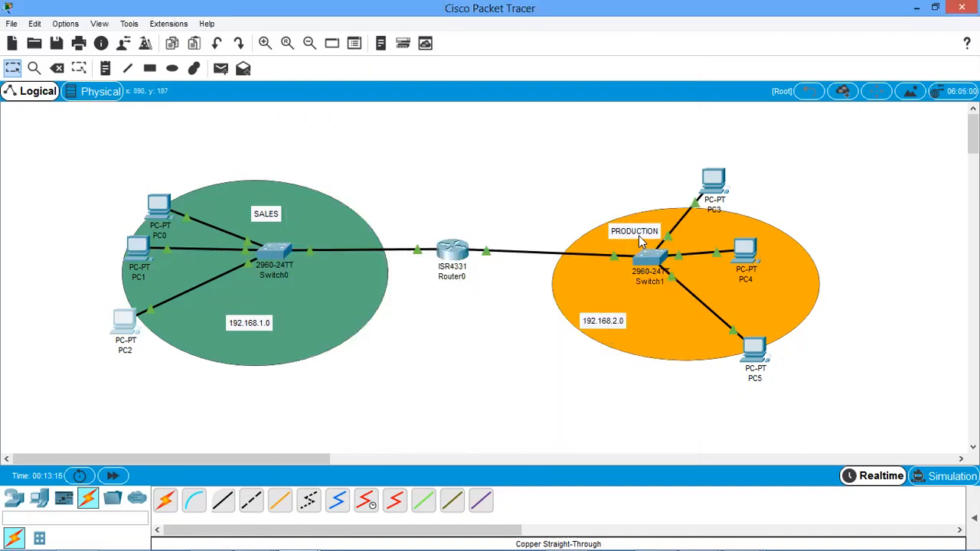
Set PC3 in the production network to DHCP for its IPv4 settings and close its window.
left_click(717, 182)
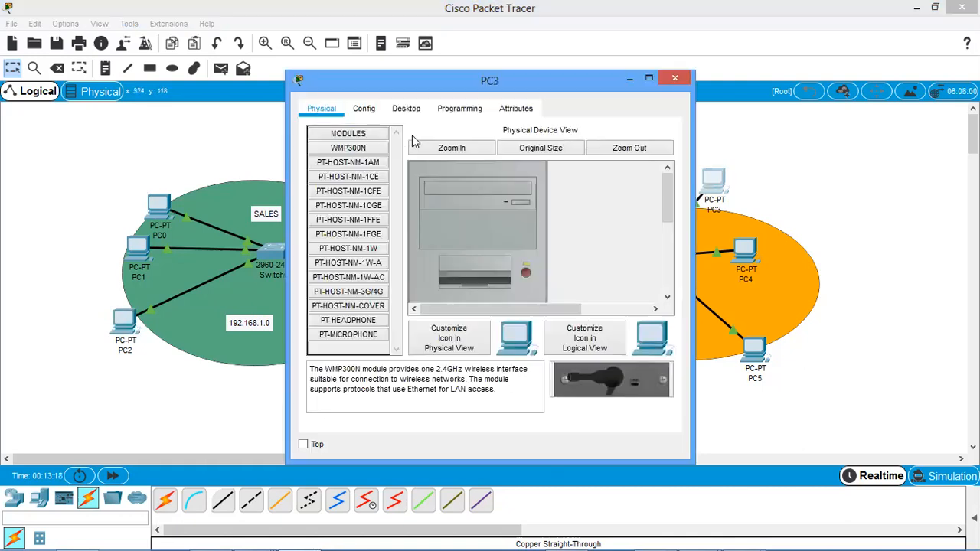
left_click(406, 111)
left_click(349, 165)
left_click(319, 188)
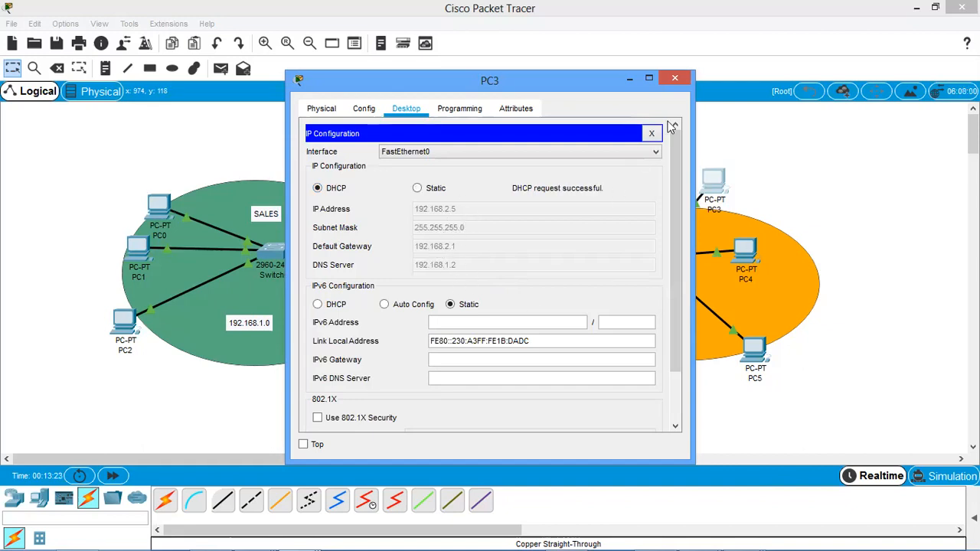
left_click(675, 80)
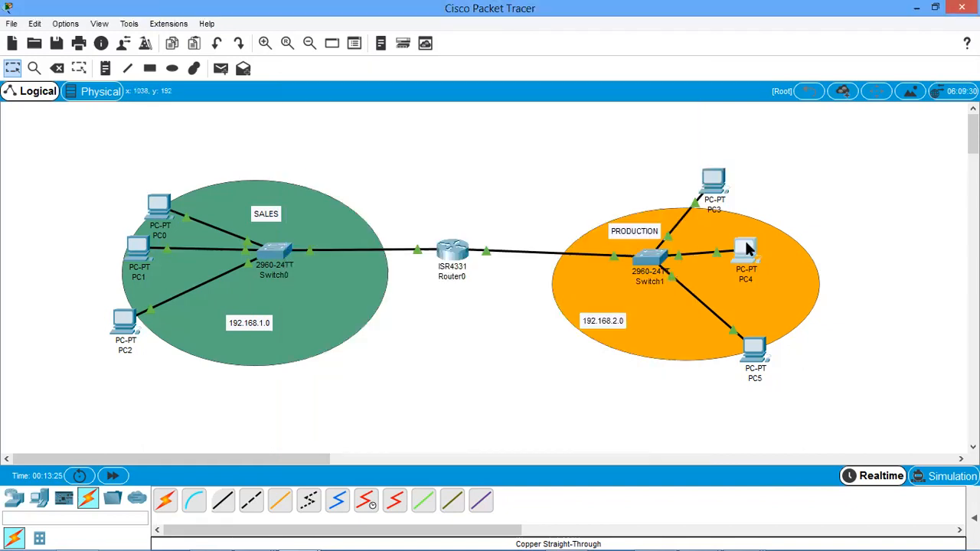
Set PC4's IPv4 configuration to DHCP and close its window.
left_click(747, 249)
left_click(405, 110)
left_click(348, 196)
left_click(336, 192)
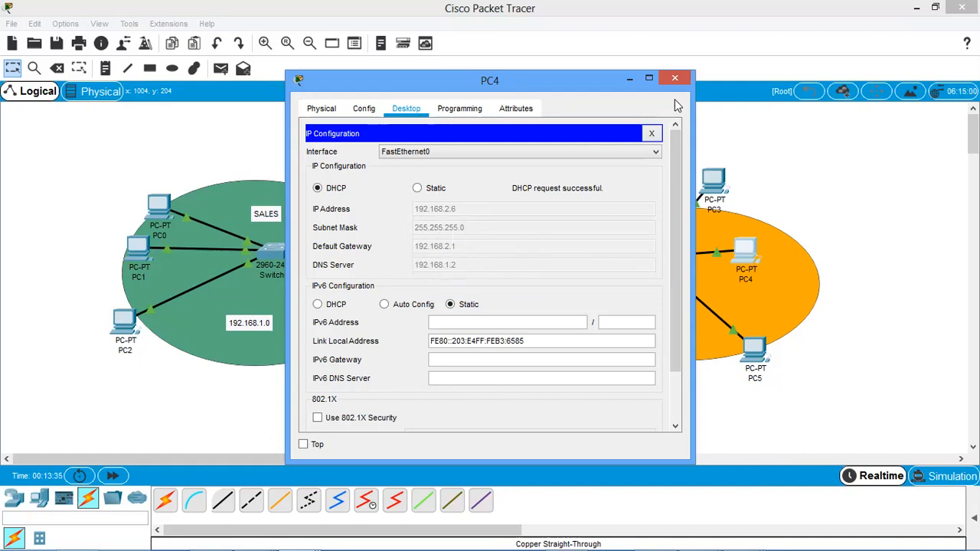
left_click(675, 78)
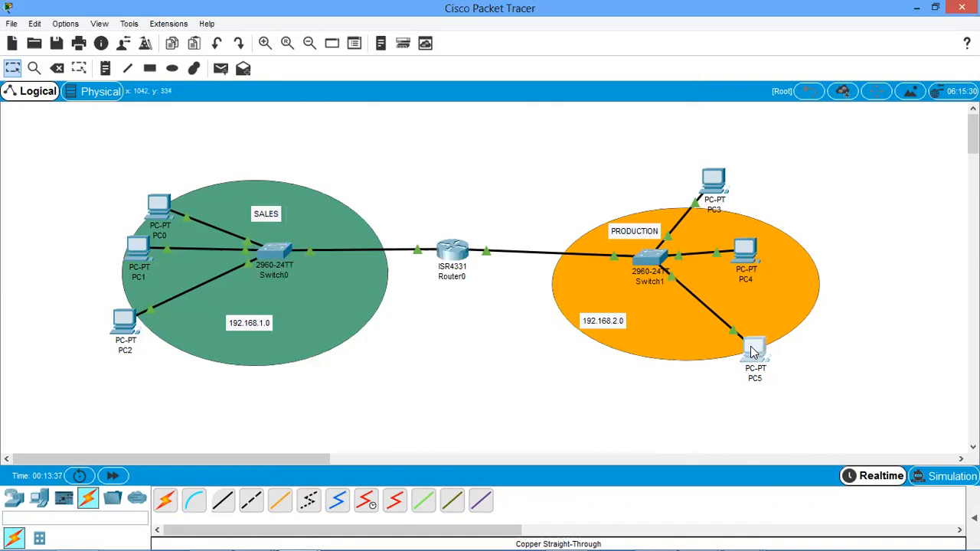
Set PC5's IPv4 configuration to DHCP and close its window.
left_click(751, 352)
left_click(407, 115)
left_click(359, 187)
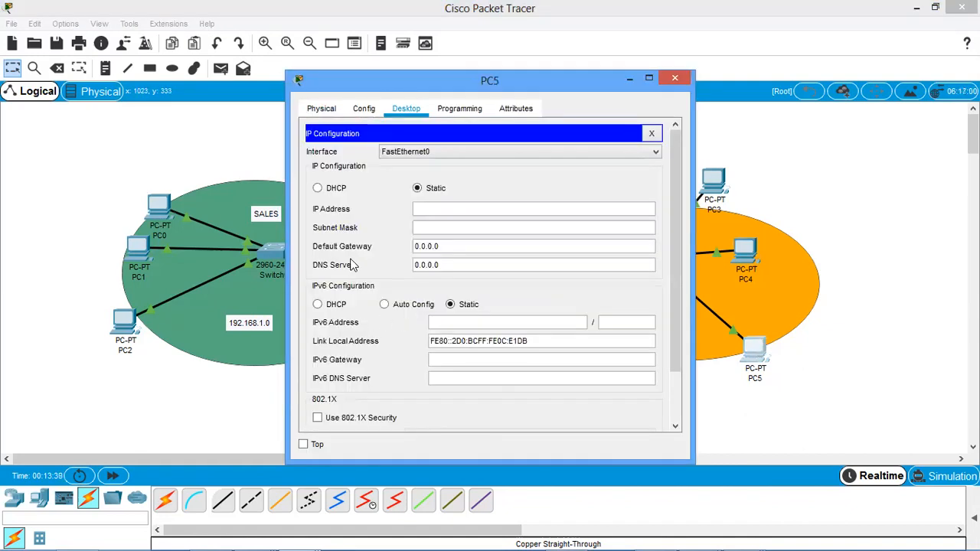
left_click(331, 189)
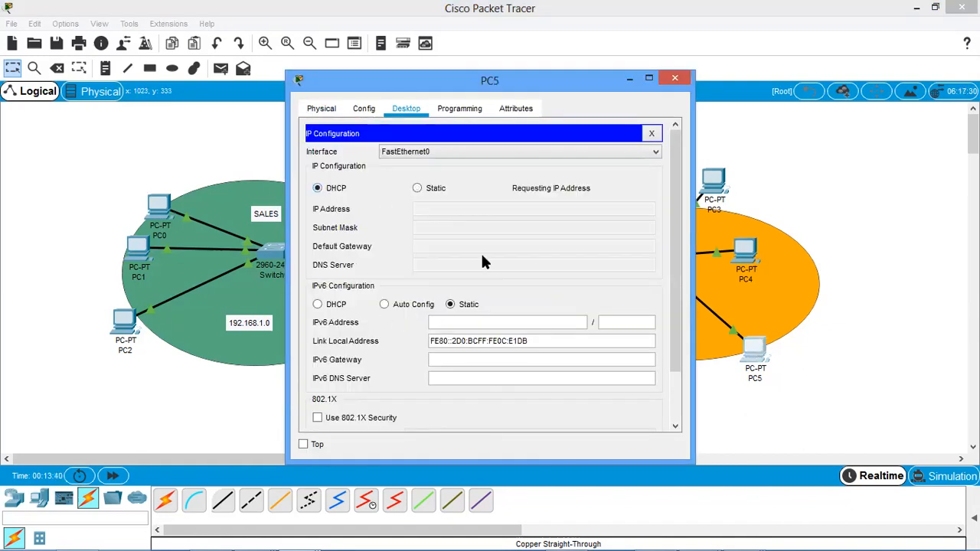
left_click(675, 79)
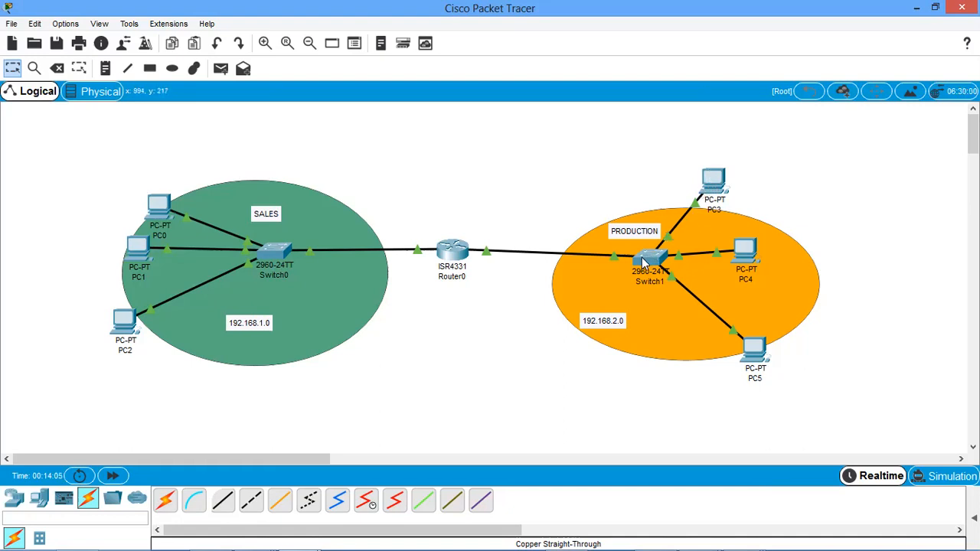
mouse_move(644, 261)
mouse_move(709, 181)
mouse_move(451, 247)
left_click(44, 498)
left_click(223, 499)
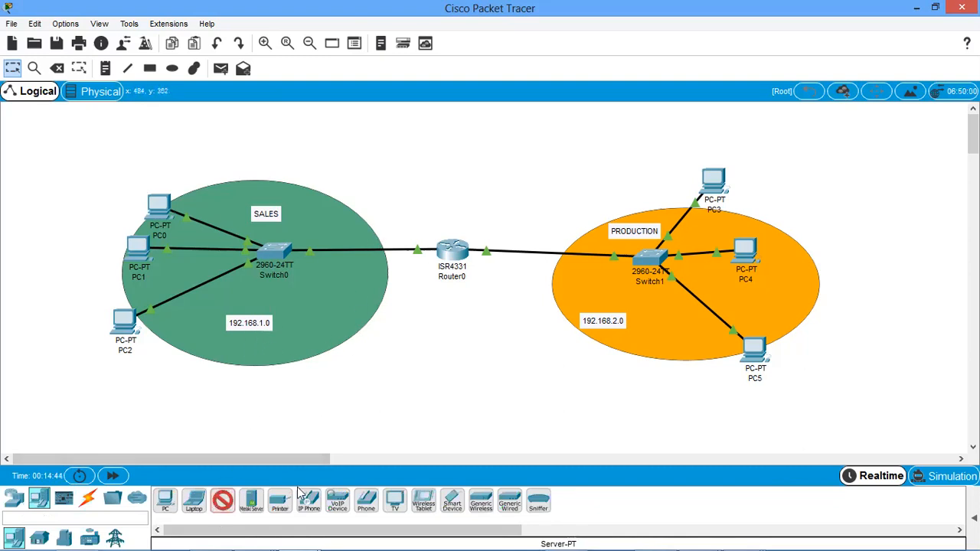
left_click(224, 503)
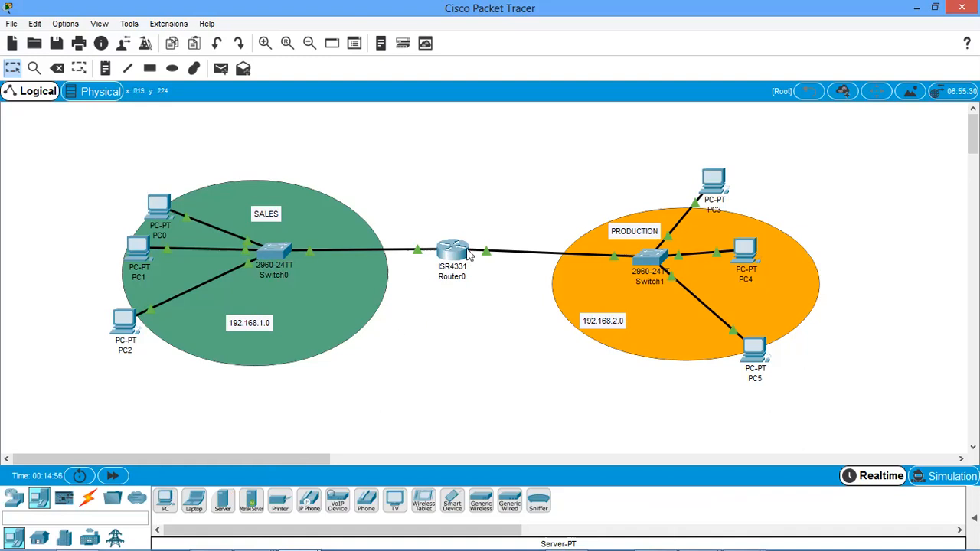
Place a 4331 router in the empty workspace area below the sales and production networks.
scroll(473, 317, "down", 3)
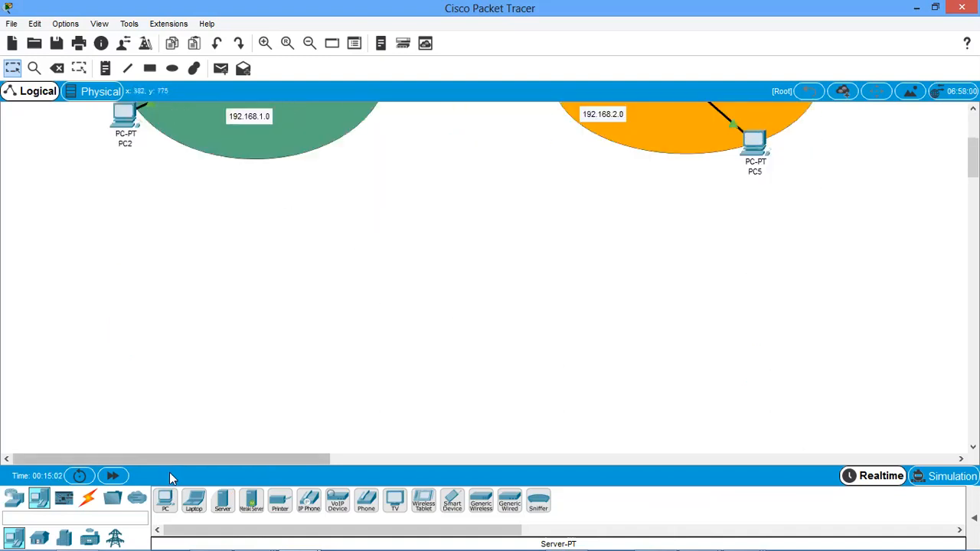
left_click(21, 505)
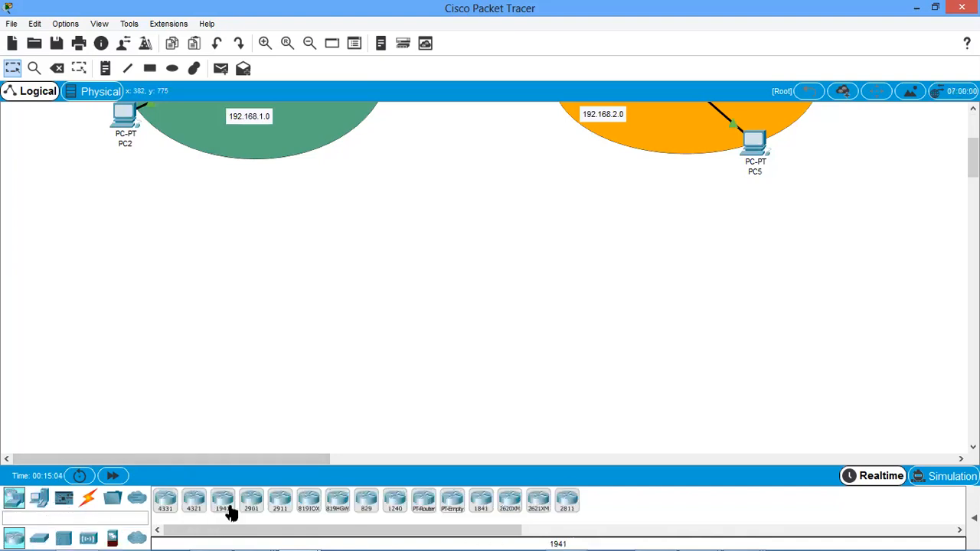
left_click(166, 502)
left_click(482, 270)
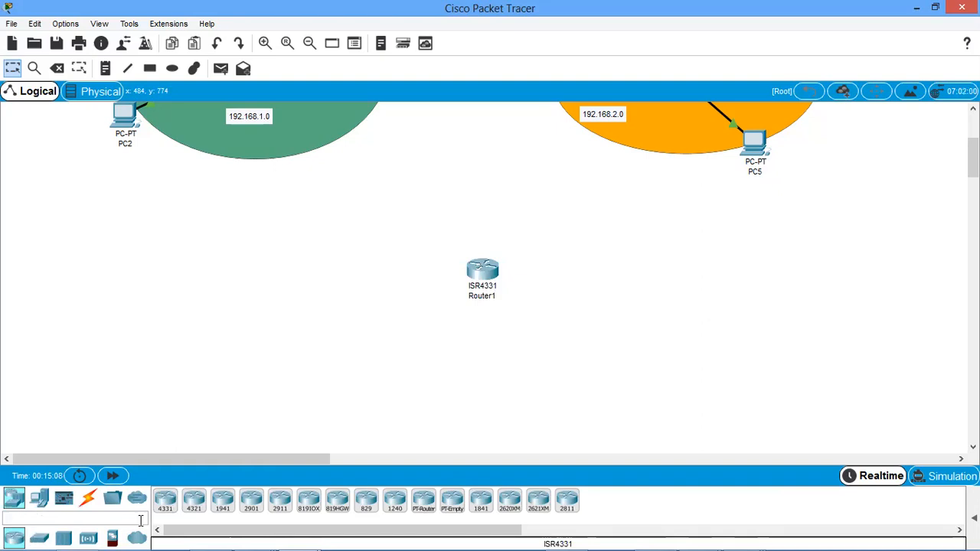
Place two 2960 switches in the workspace, one on either side of Router1.
left_click(40, 539)
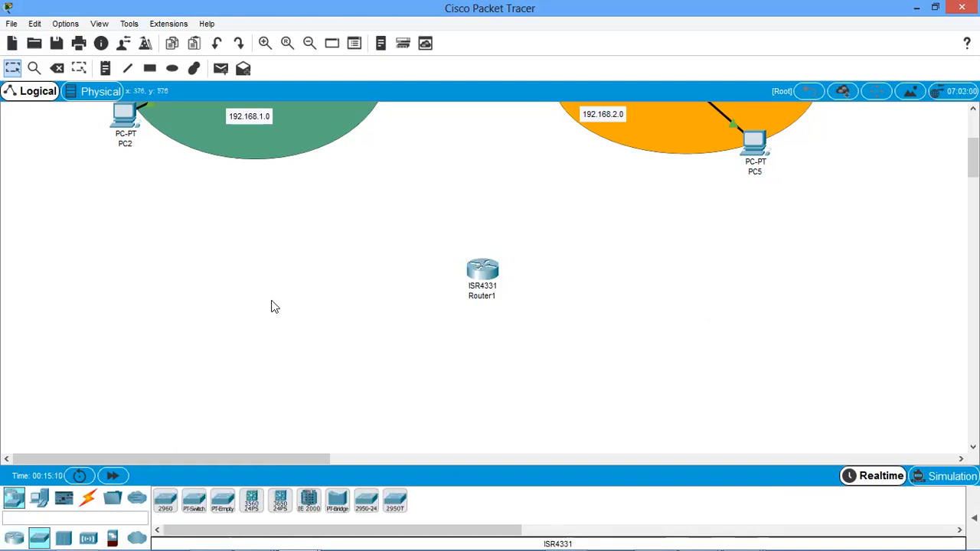
left_click(166, 507)
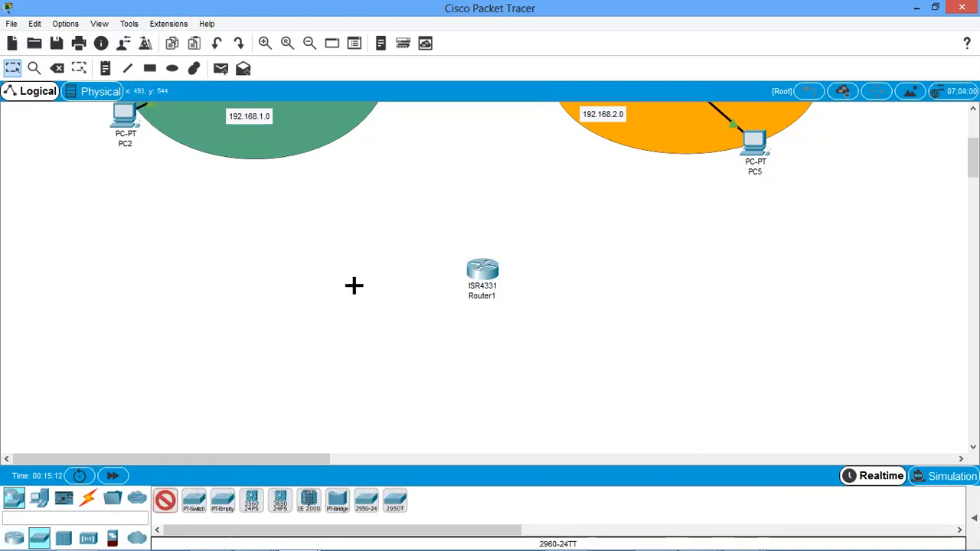
left_click(353, 286)
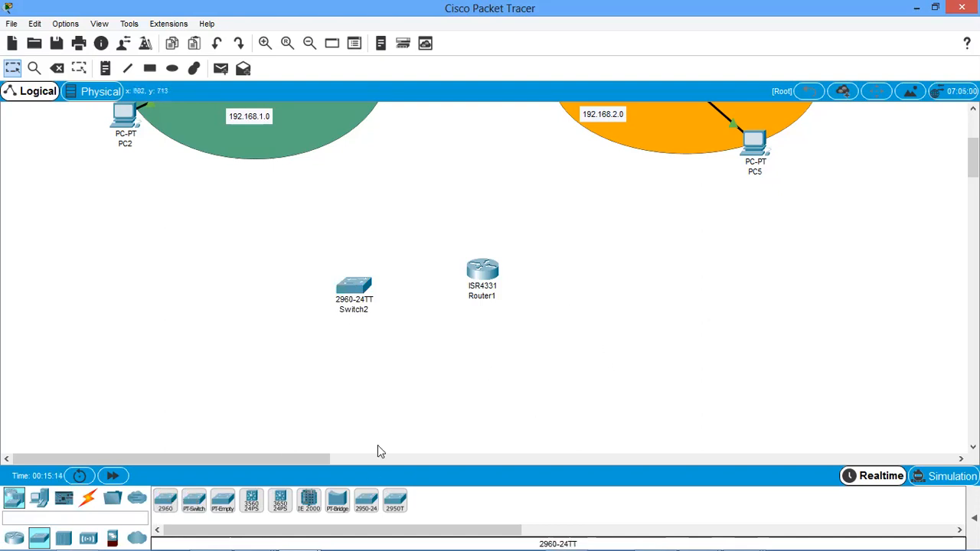
left_click(166, 500)
left_click(591, 299)
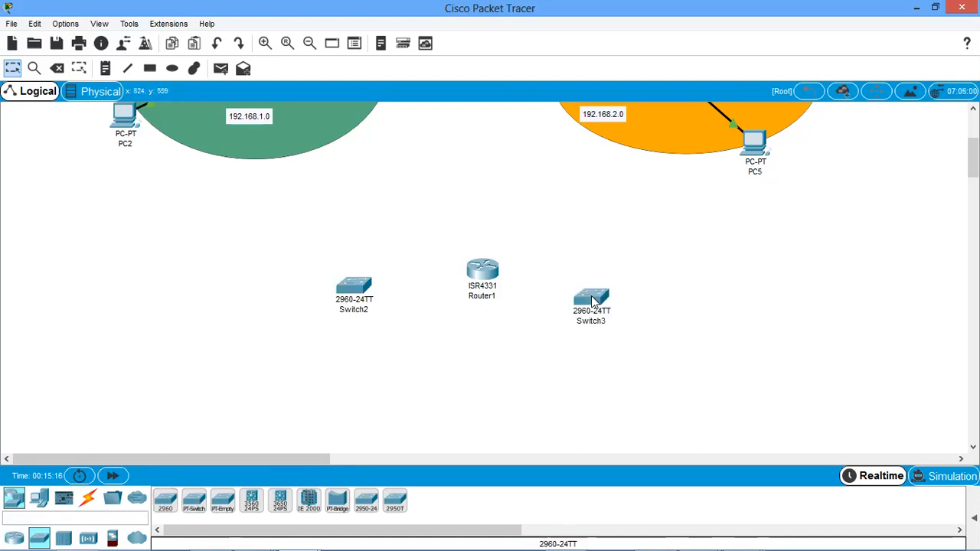
Place six PCs around the new switches, three on the outer side of Switch2 and three on the outer side of Switch3.
left_click(39, 498)
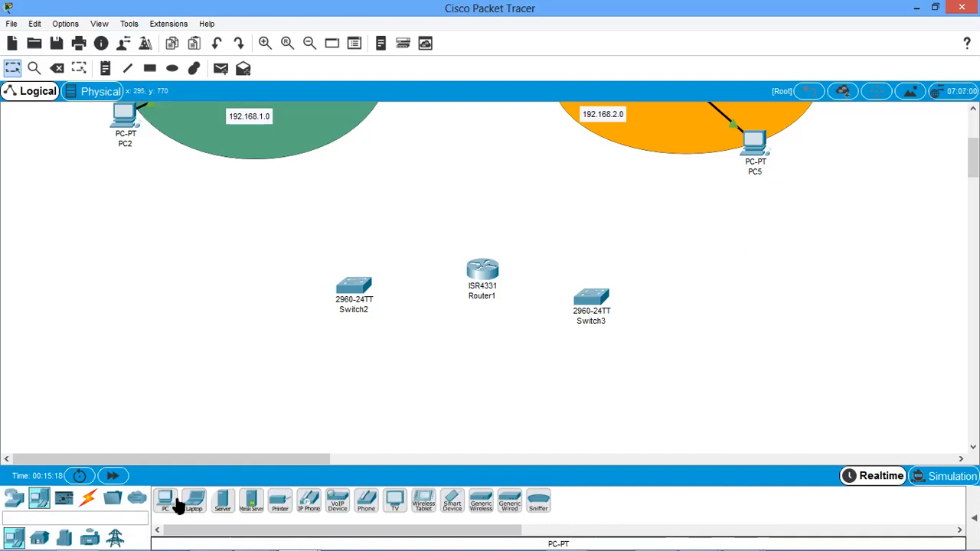
left_click(166, 502)
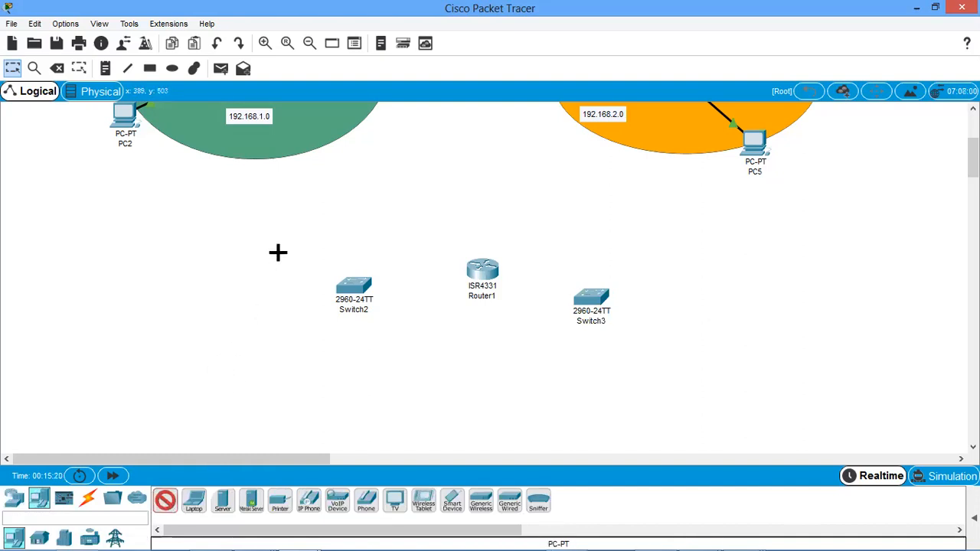
left_click(249, 245)
left_click(205, 285)
left_click(231, 358)
left_click(684, 254)
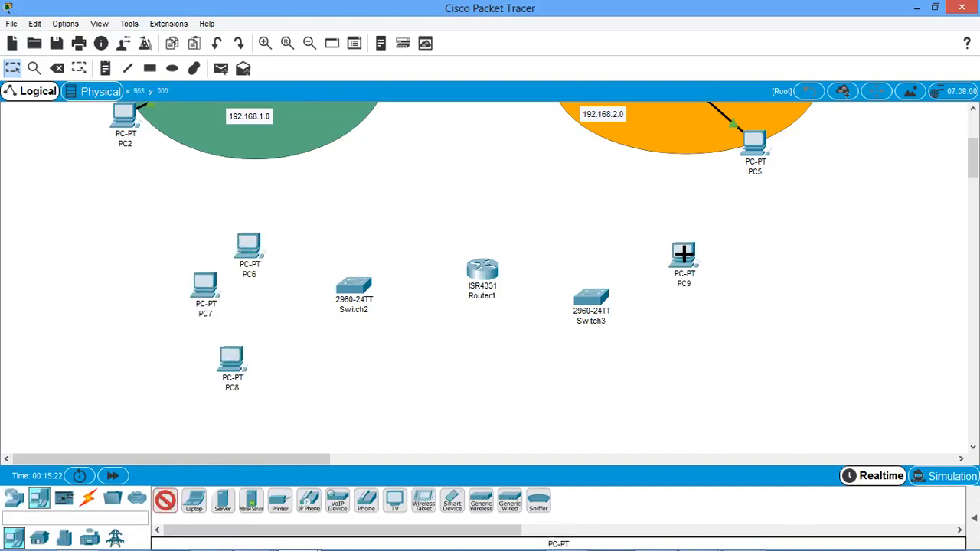
left_click(691, 316)
left_click(657, 392)
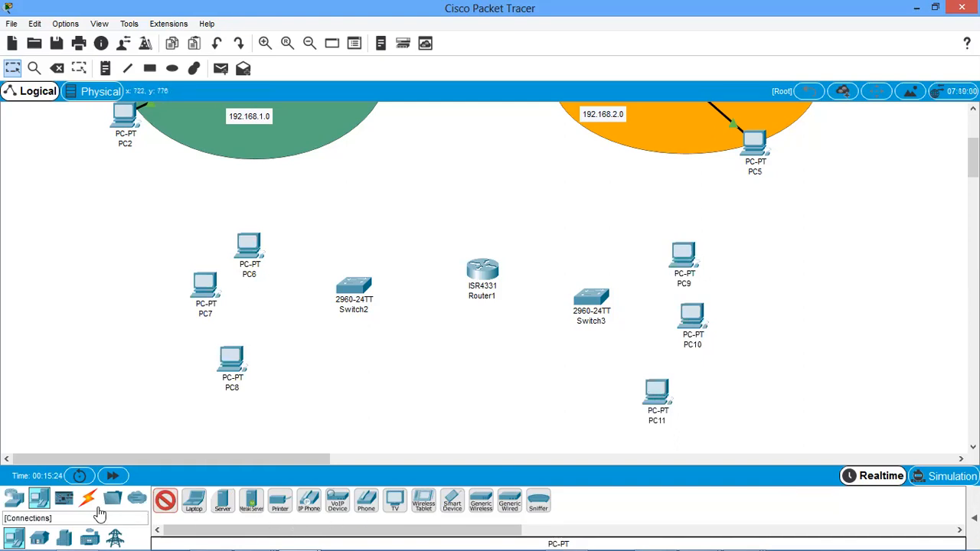
Connect Switch2's GigabitEthernet0/1 port to Router1 with a copper straight-through cable.
left_click(89, 499)
left_click(223, 501)
left_click(363, 292)
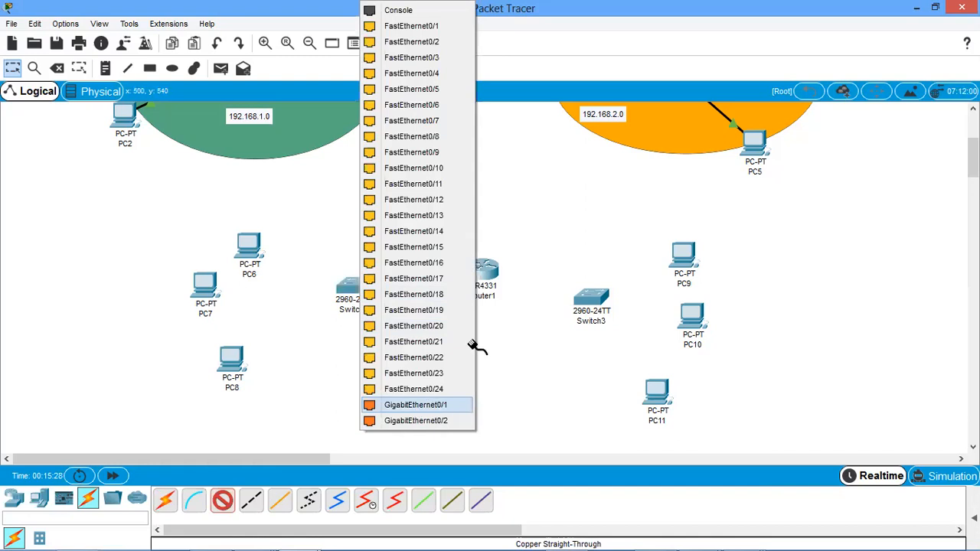
left_click(416, 404)
left_click(490, 268)
left_click(517, 319)
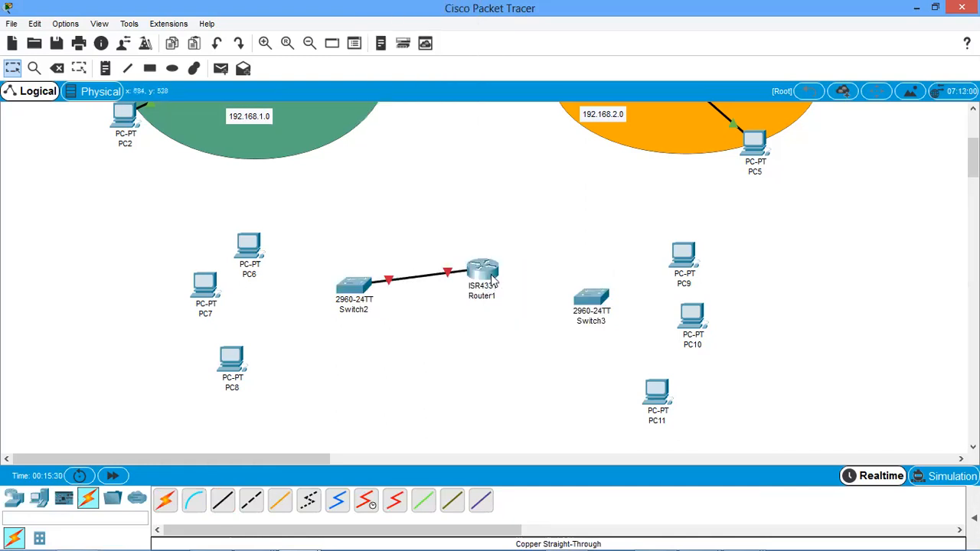
Connect Router1 to Switch3 with a copper straight-through cable.
left_click(230, 499)
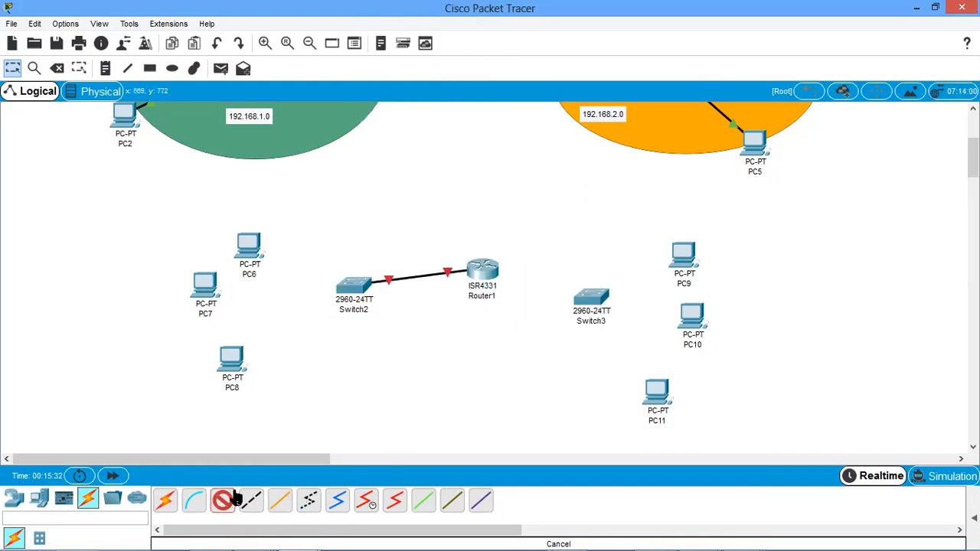
left_click(478, 270)
left_click(494, 324)
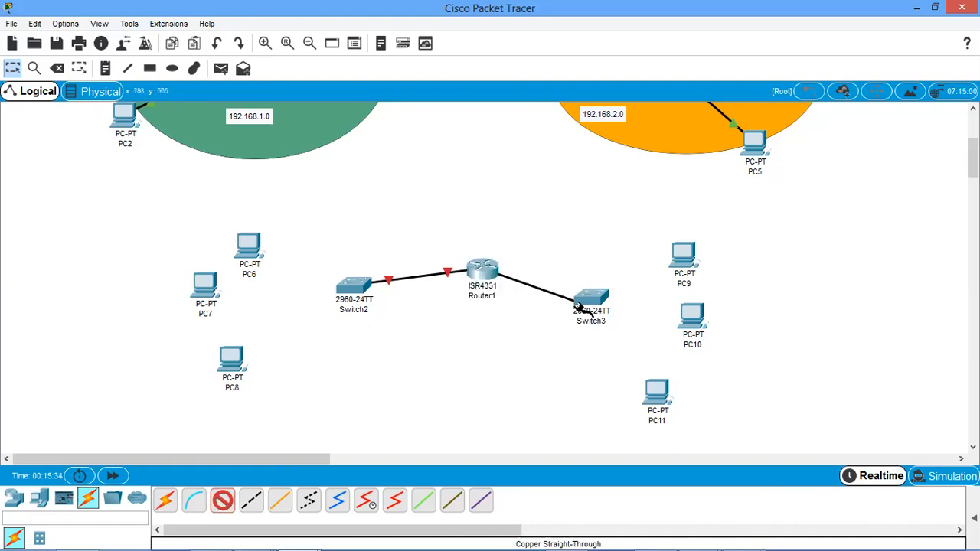
left_click(616, 321)
left_click(641, 405)
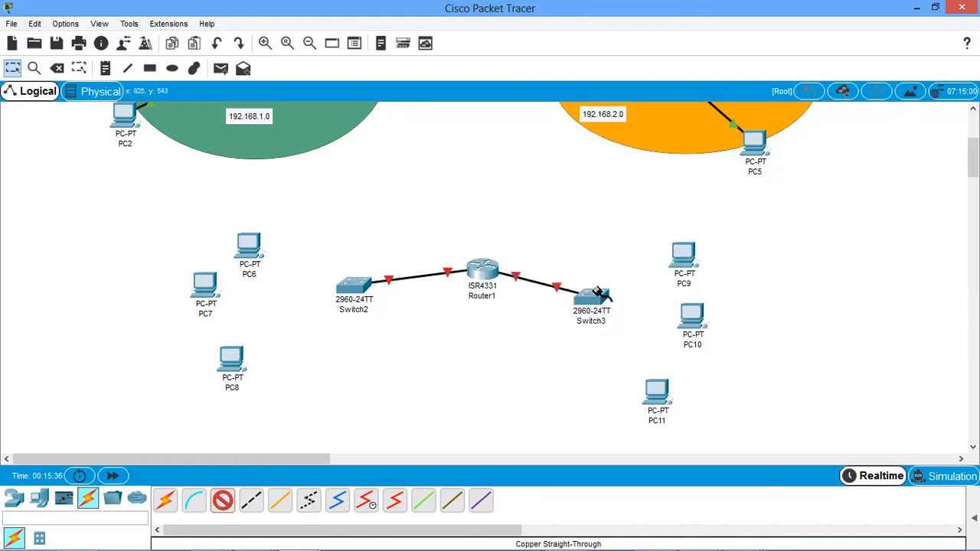
Connect PC9's FastEthernet0 port to Switch3 with a copper straight-through cable.
left_click(686, 254)
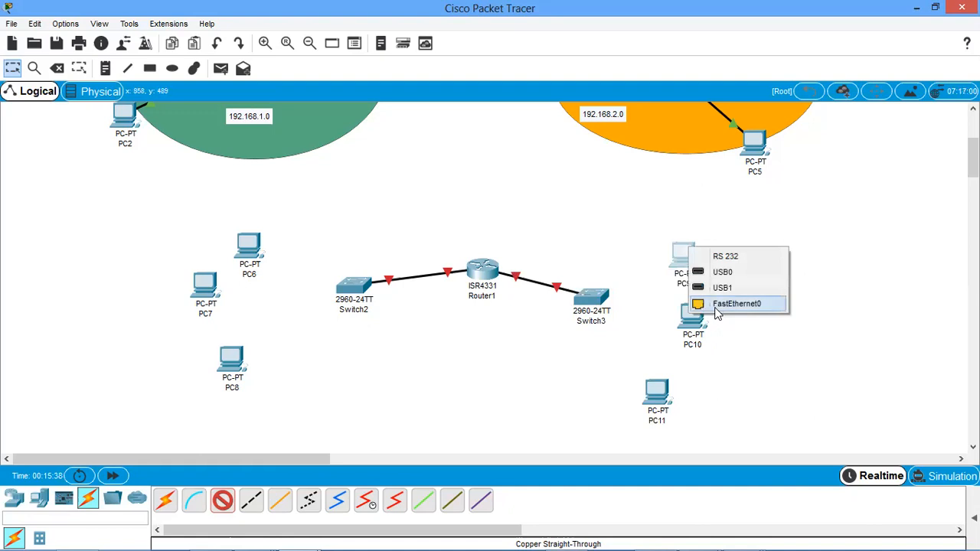
left_click(717, 308)
left_click(593, 297)
left_click(603, 284)
left_click(599, 291)
left_click(607, 278)
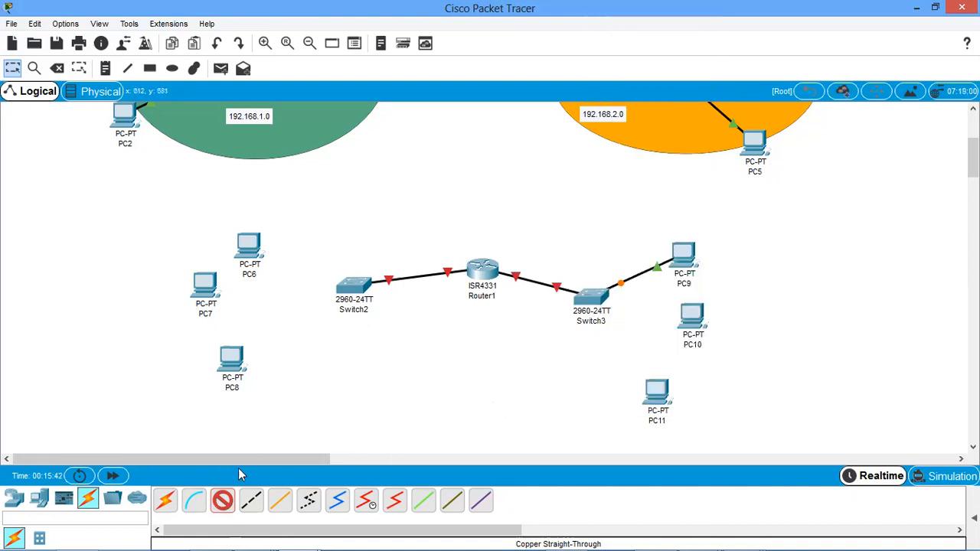
Connect PC6, PC7 and PC8 to Switch2 using the automatically chosen connection type.
left_click(166, 500)
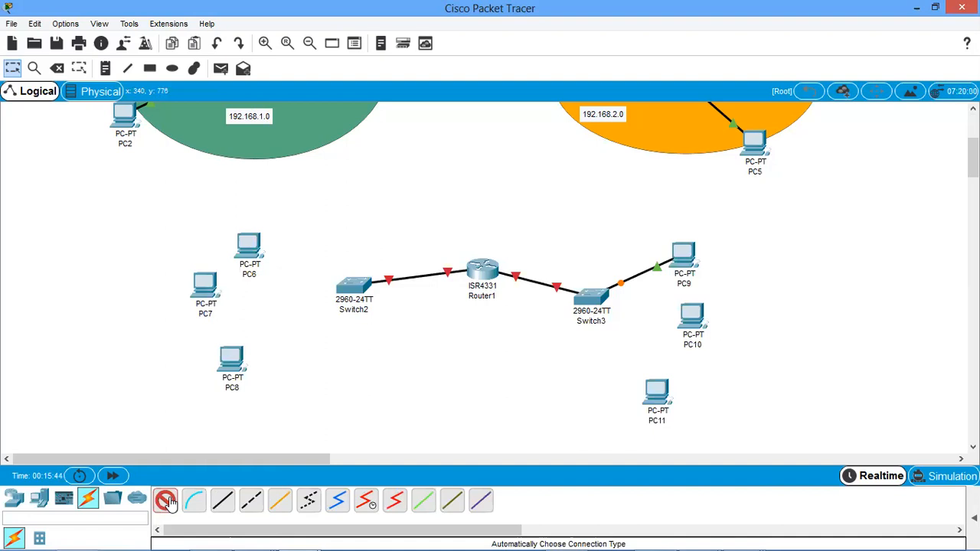
left_click(348, 285)
left_click(257, 248)
left_click(203, 283)
left_click(354, 290)
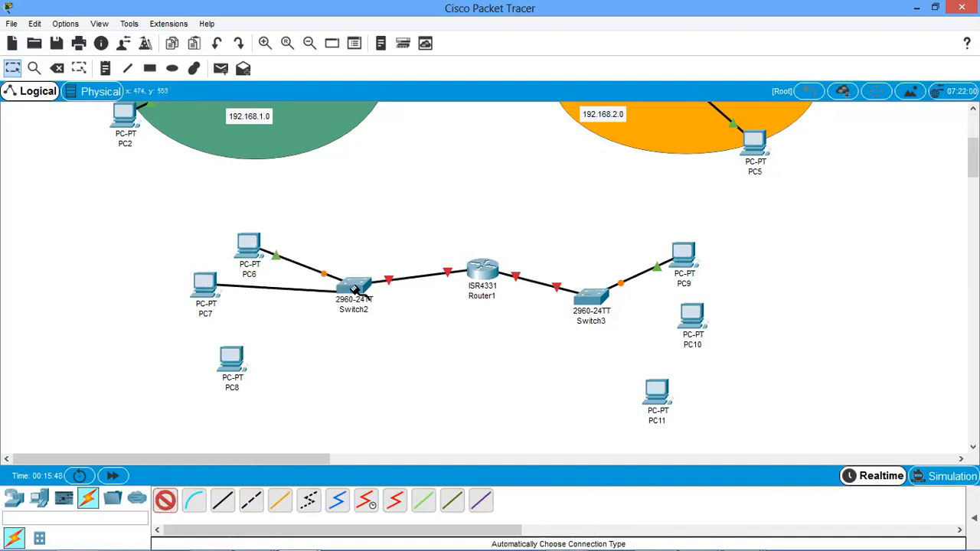
left_click(352, 290)
left_click(230, 358)
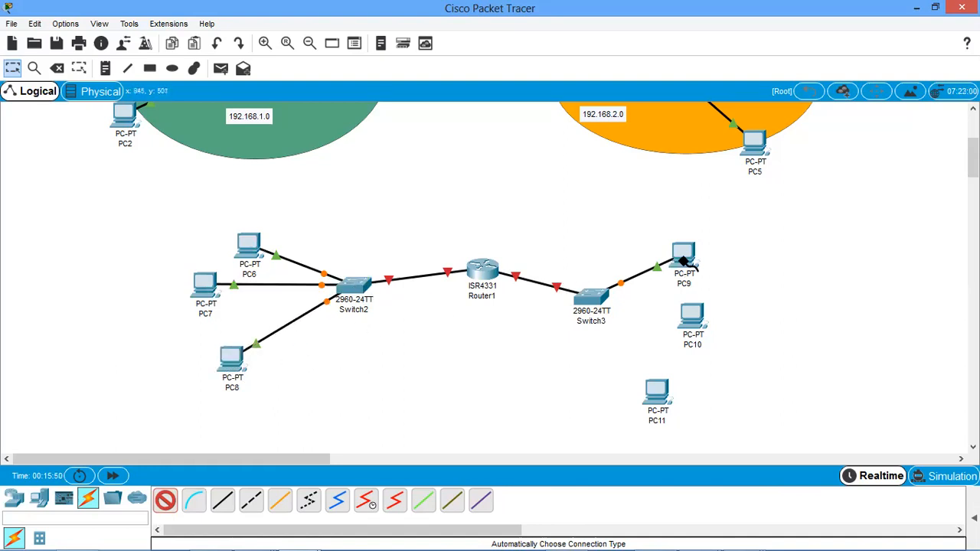
Connect PC11 and PC10 to Switch3 with the automatic connection type and end the cabling.
left_click(593, 295)
left_click(653, 392)
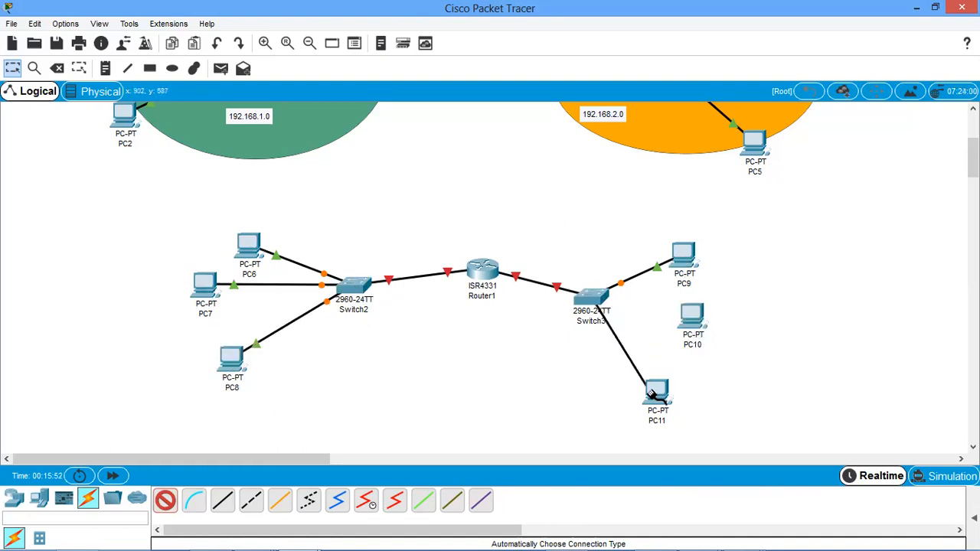
left_click(691, 314)
left_click(594, 295)
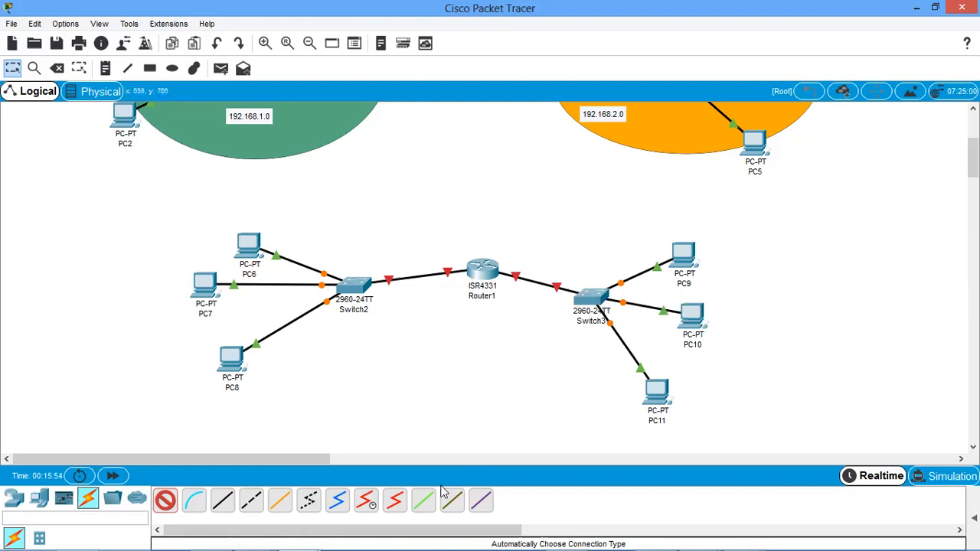
left_click(165, 500)
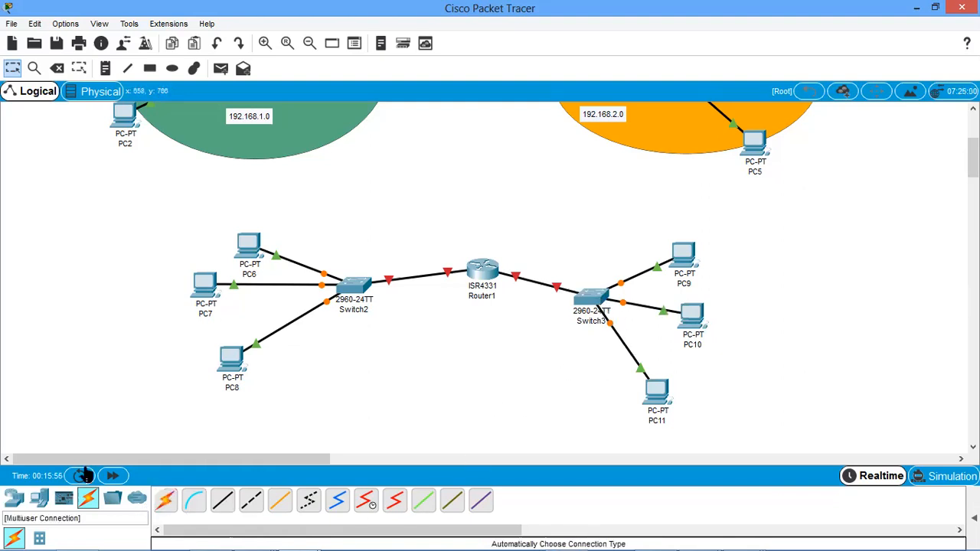
Place a server below Switch2, beside PC8.
left_click(14, 498)
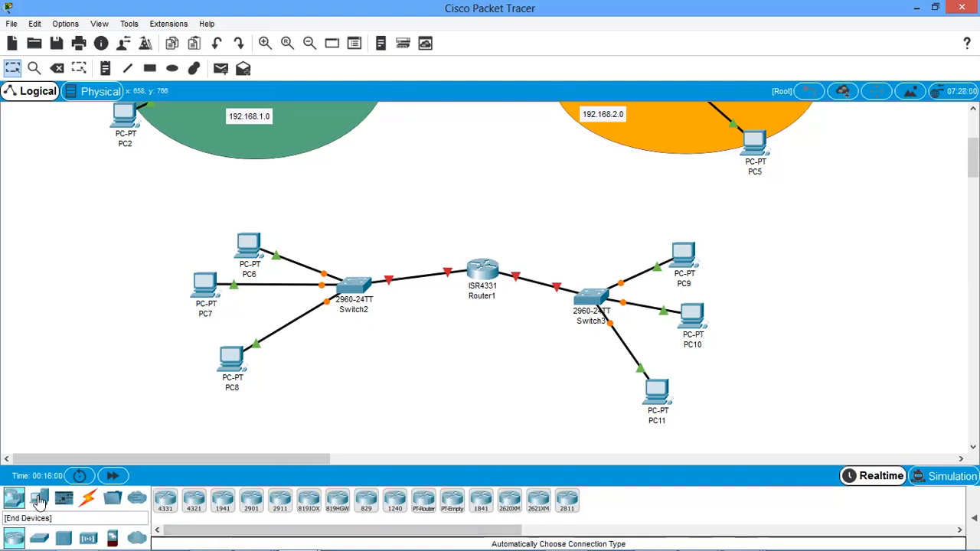
left_click(39, 500)
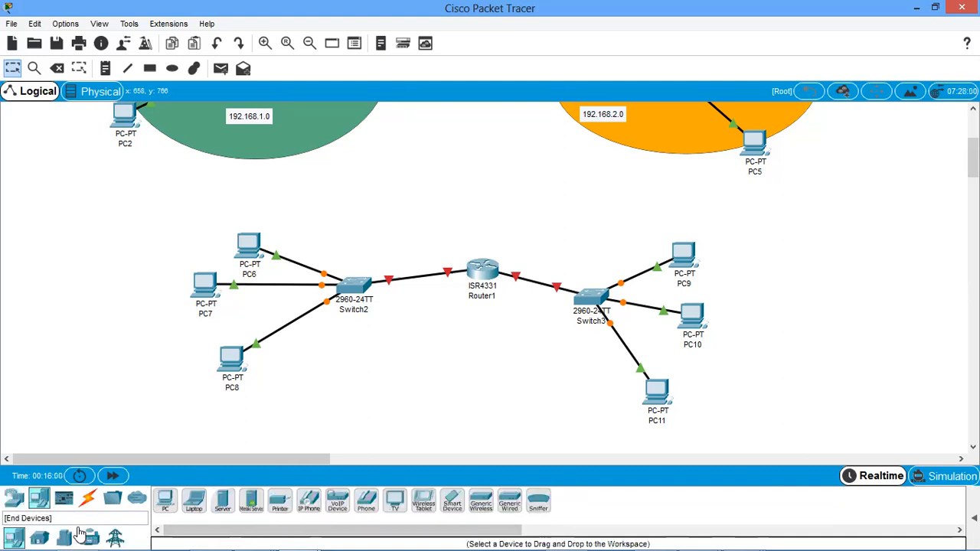
left_click(223, 507)
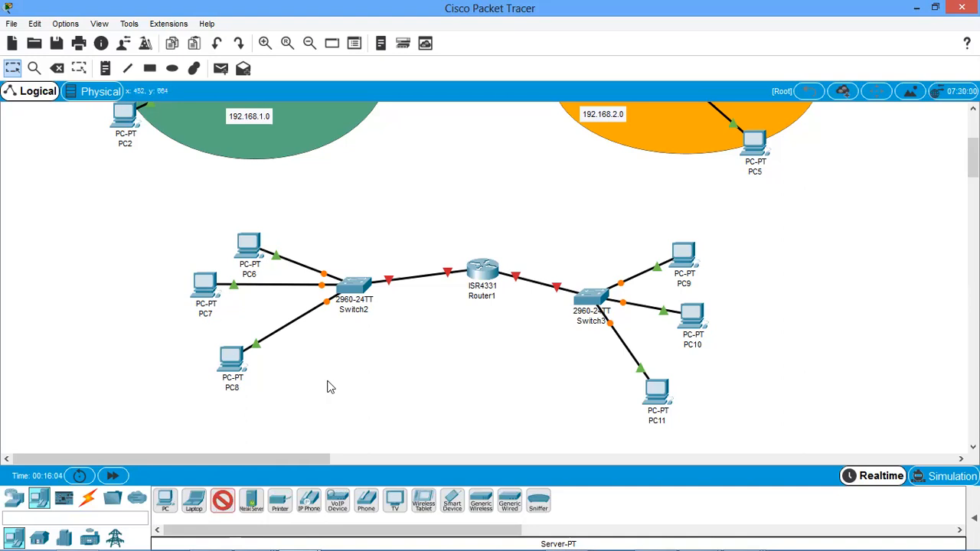
left_click(326, 387)
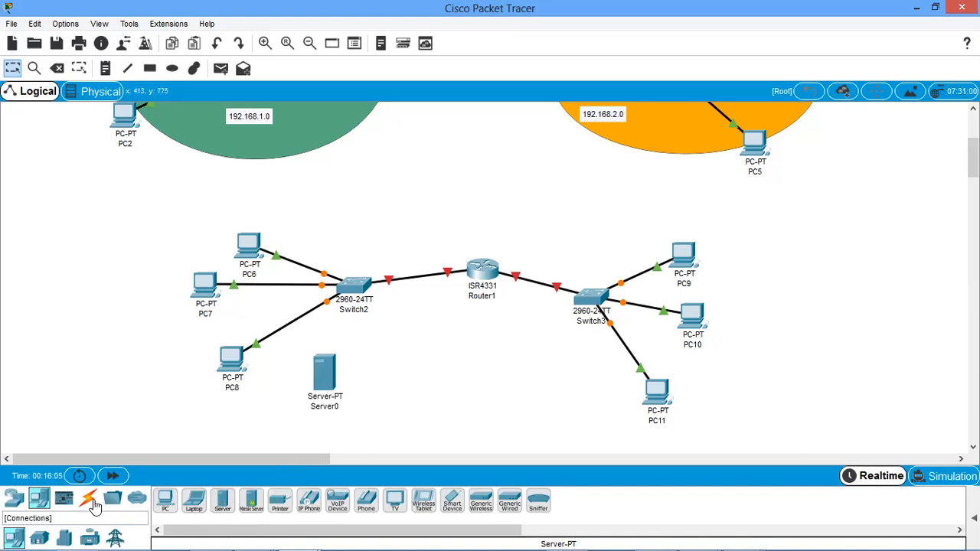
Connect Server0's FastEthernet0 to Switch2's FastEthernet0/21 with a copper straight-through cable and move the server slightly lower.
left_click(92, 505)
left_click(222, 505)
left_click(330, 376)
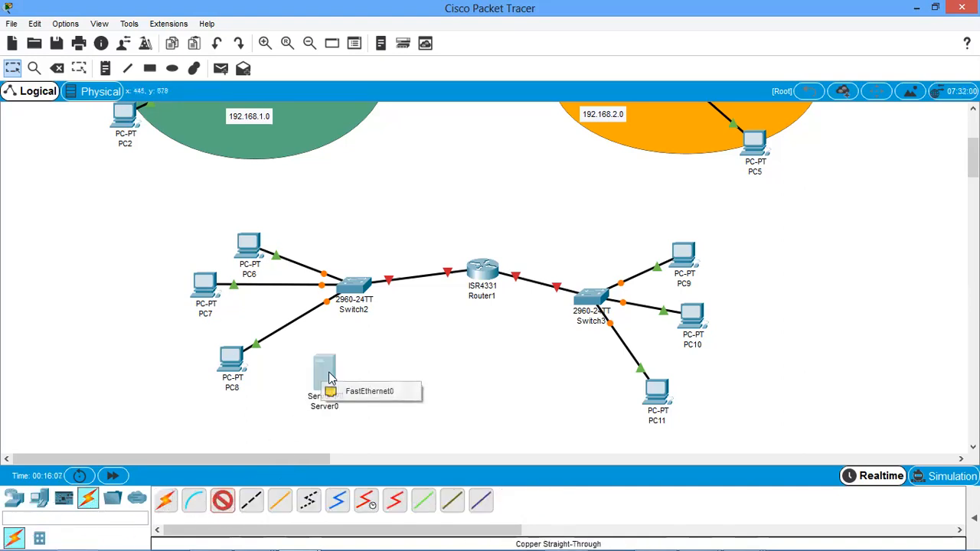
left_click(359, 392)
left_click(355, 288)
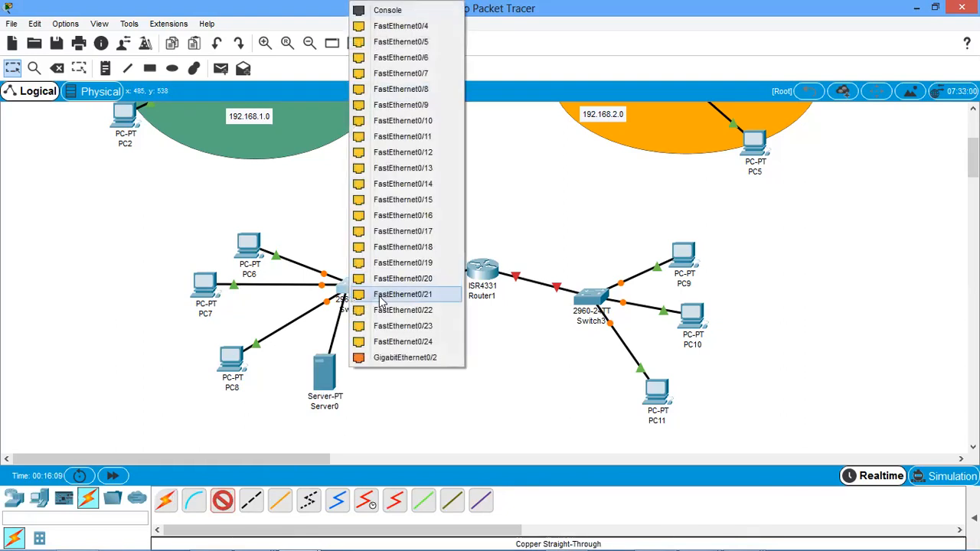
left_click(385, 296)
left_click_drag(322, 408, 316, 425)
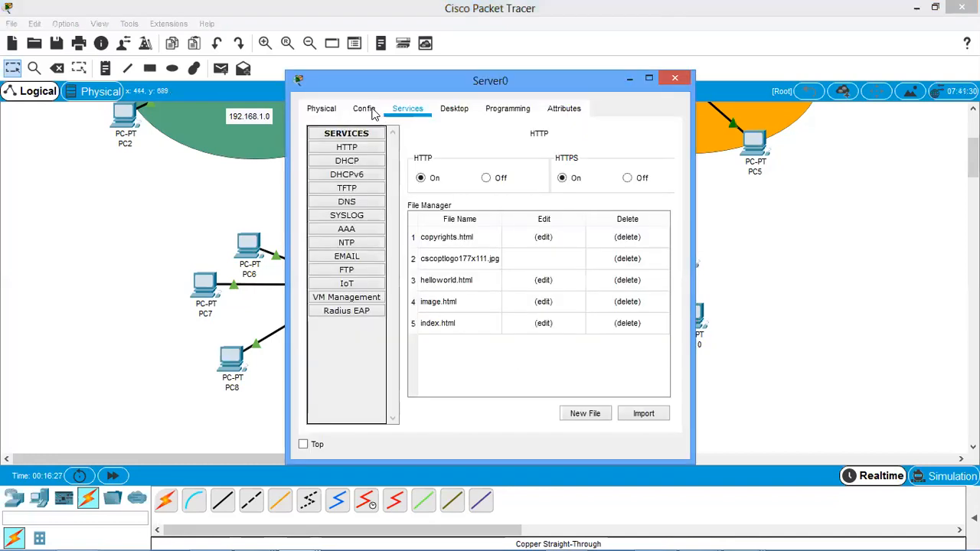
Examine Server0's DHCP service settings in the enlarged device window and minimize it.
left_click(373, 111)
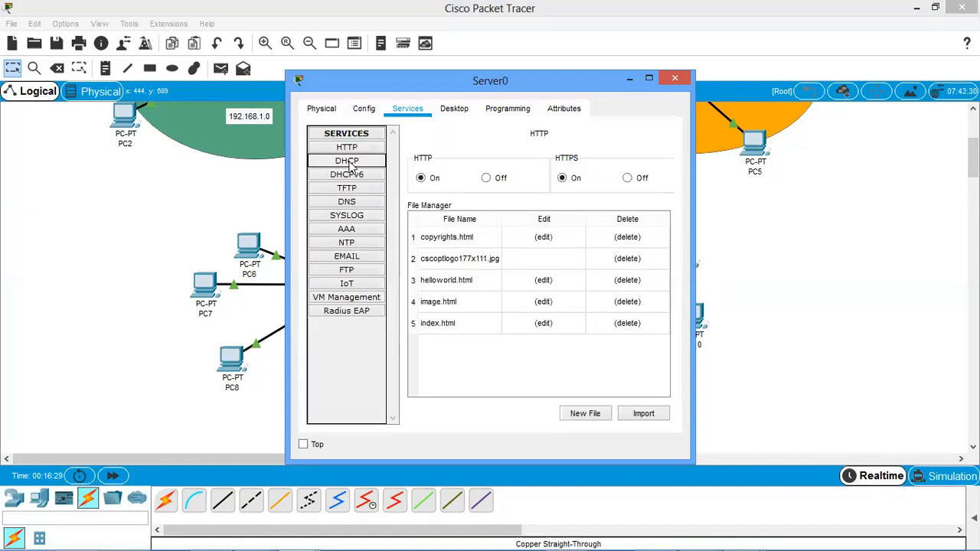
left_click(344, 163)
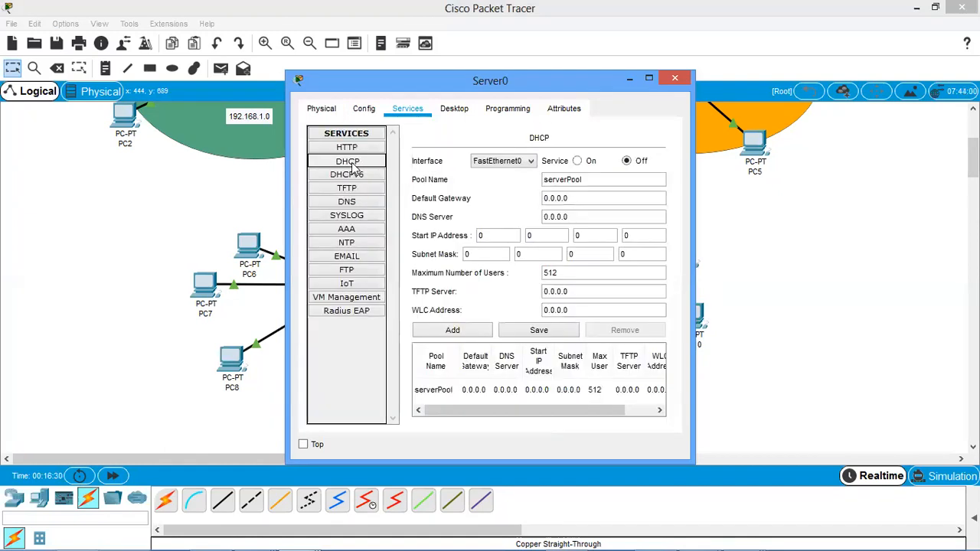
left_click(649, 77)
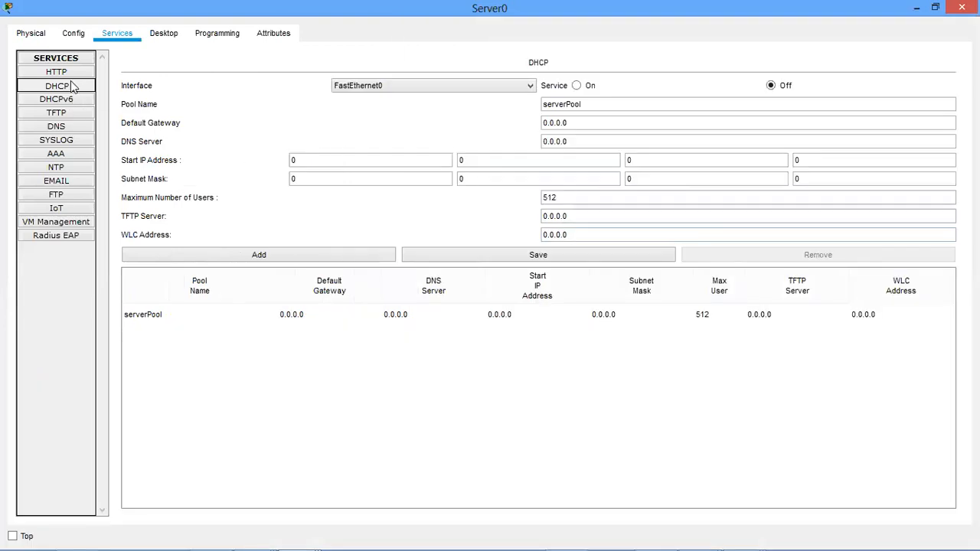
left_click(917, 8)
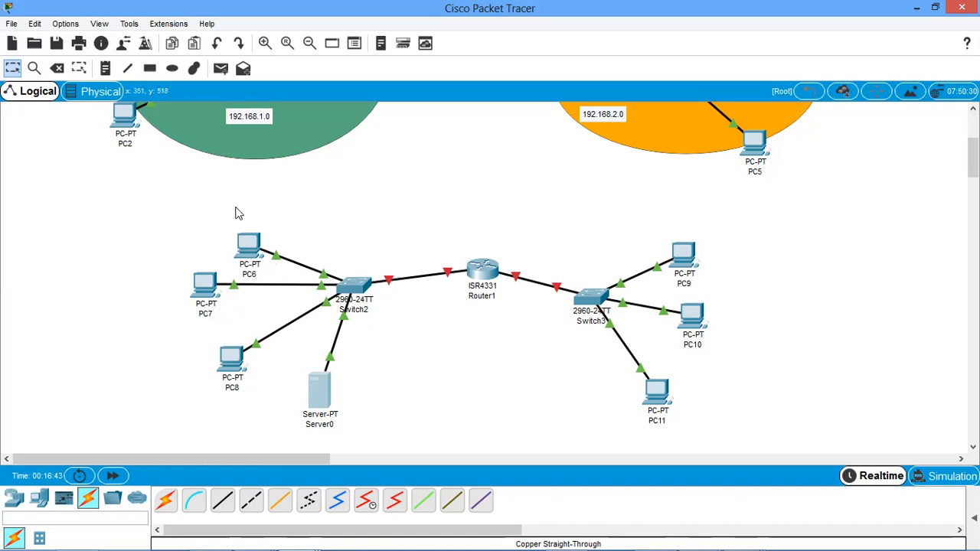
Move PC6 slightly higher, farther away from PC7 and Switch2.
left_click_drag(249, 245, 240, 217)
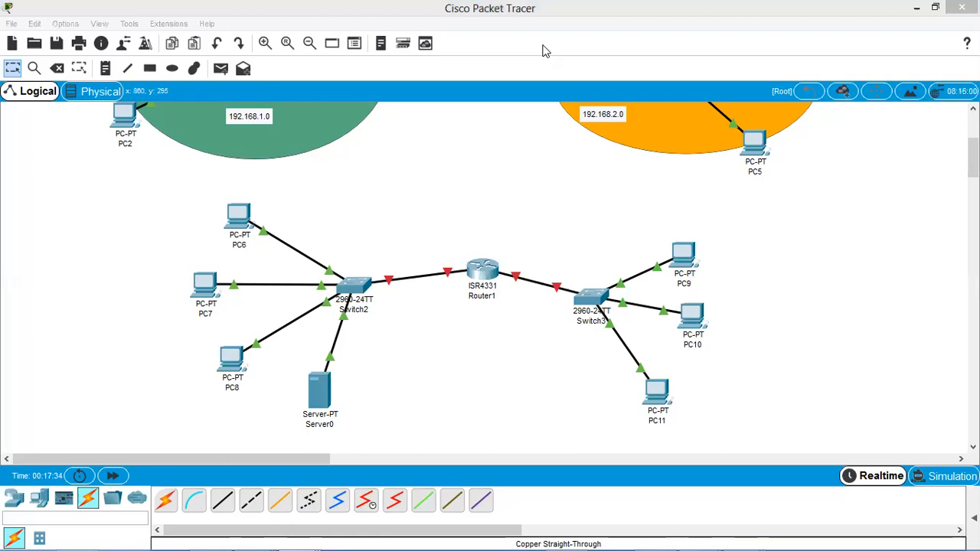
Switch to the DHCPconfig image in Paint and undo all the handwritten annotations and underlines on it.
key("alt+Tab")
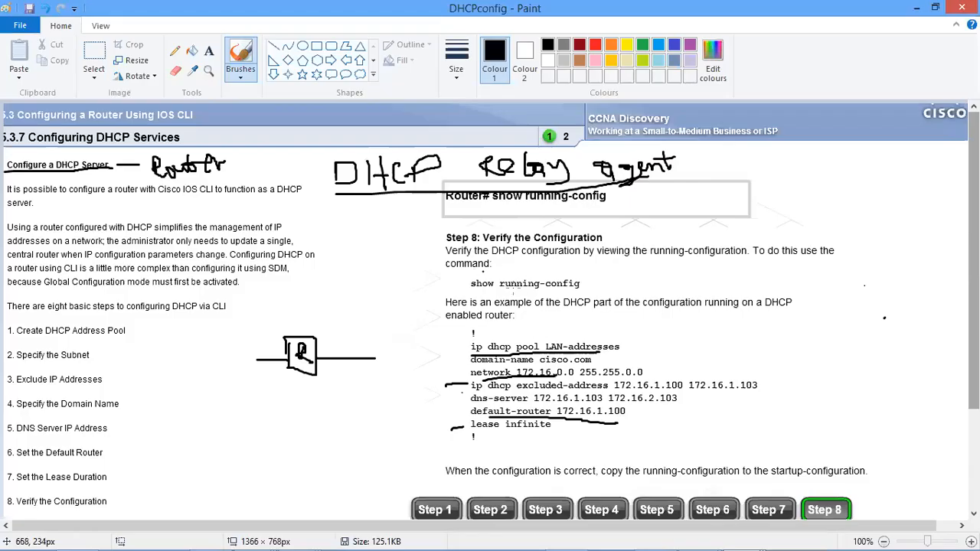
key("ctrl+z")
key("ctrl+z")
key("ctrl+z")
key("ctrl+z")
key("ctrl+z")
key("ctrl+z")
key("ctrl+z")
key("ctrl+z")
key("ctrl+z")
key("ctrl+z")
key("ctrl+z")
key("ctrl+z")
key("ctrl+z")
key("ctrl+z")
key("ctrl+z")
key("ctrl+z")
key("ctrl+z")
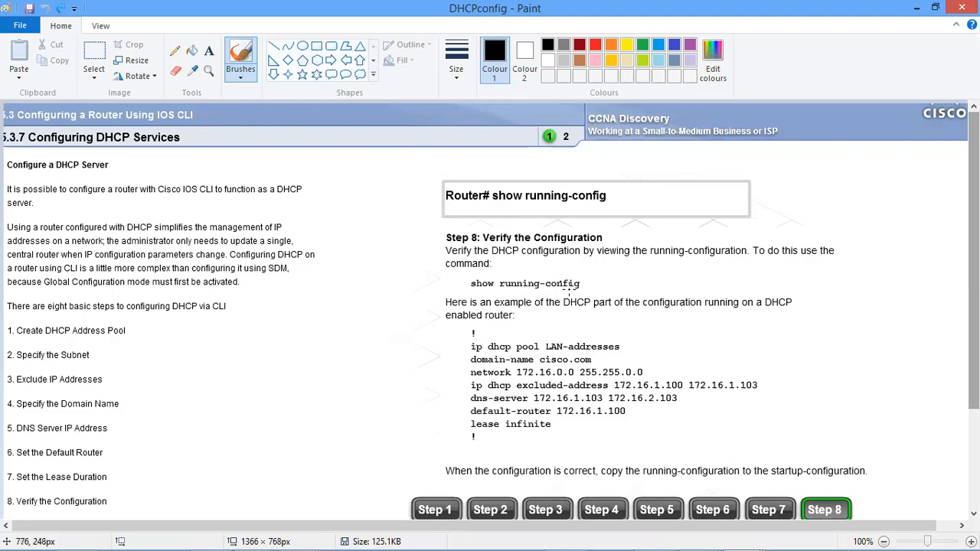
Switch from Paint back to Packet Tracer and close the Server0 and Router0 device windows.
key("ctrl+z")
left_click(917, 8)
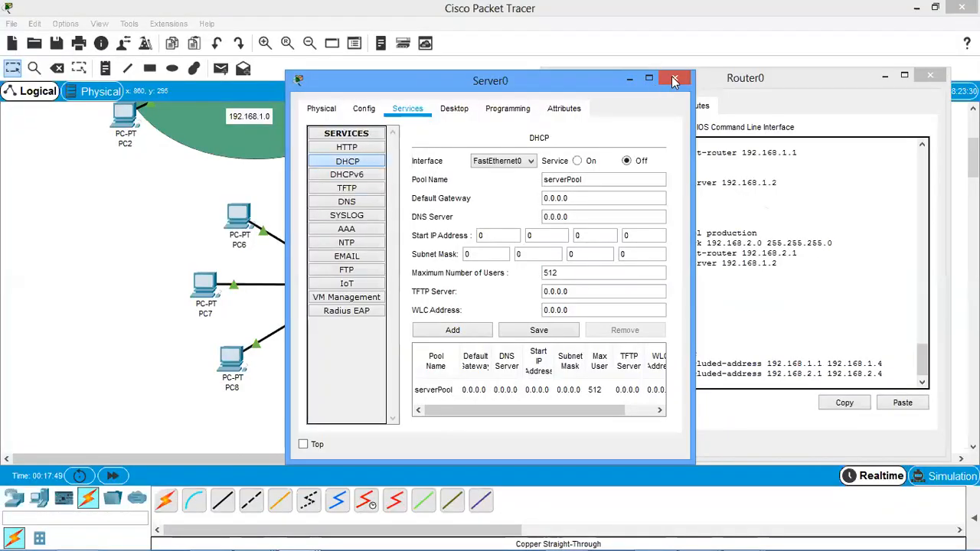
left_click(673, 78)
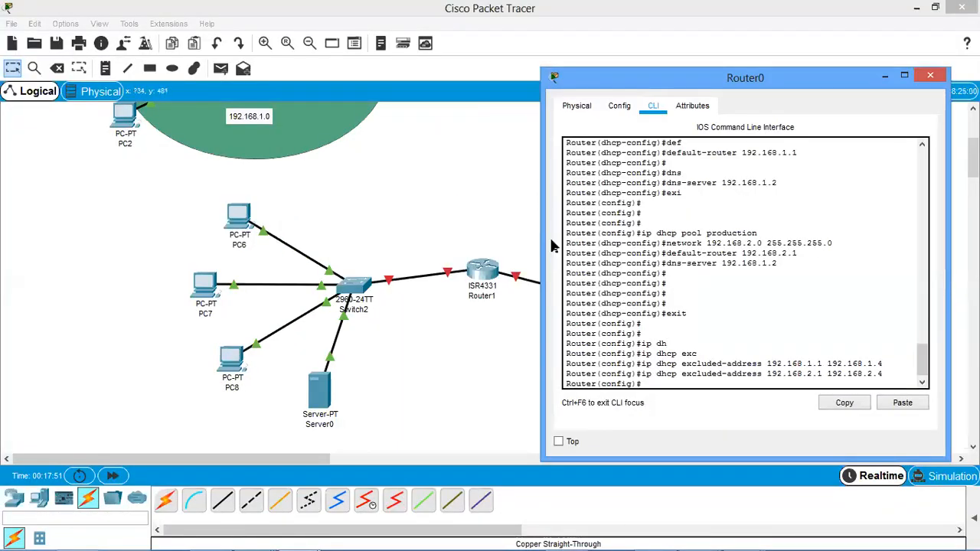
left_click(929, 75)
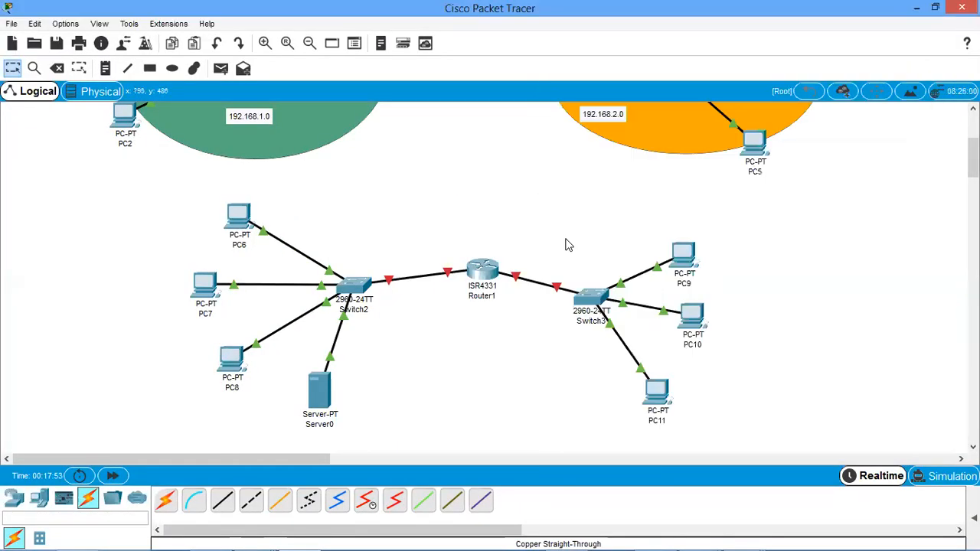
Open Router1's command line in an enlarged window and decline the initial configuration dialog with n.
mouse_move(449, 275)
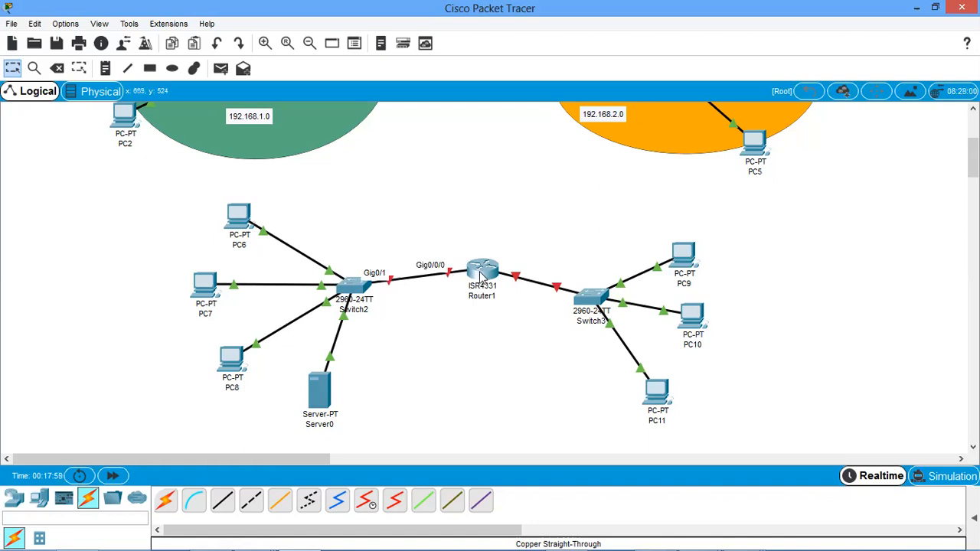
left_click(398, 109)
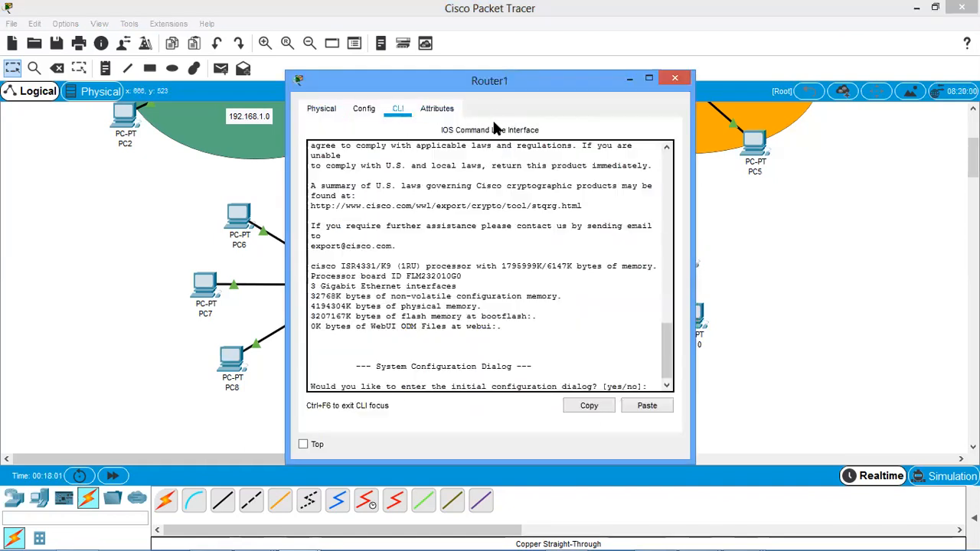
left_click(648, 79)
type("n")
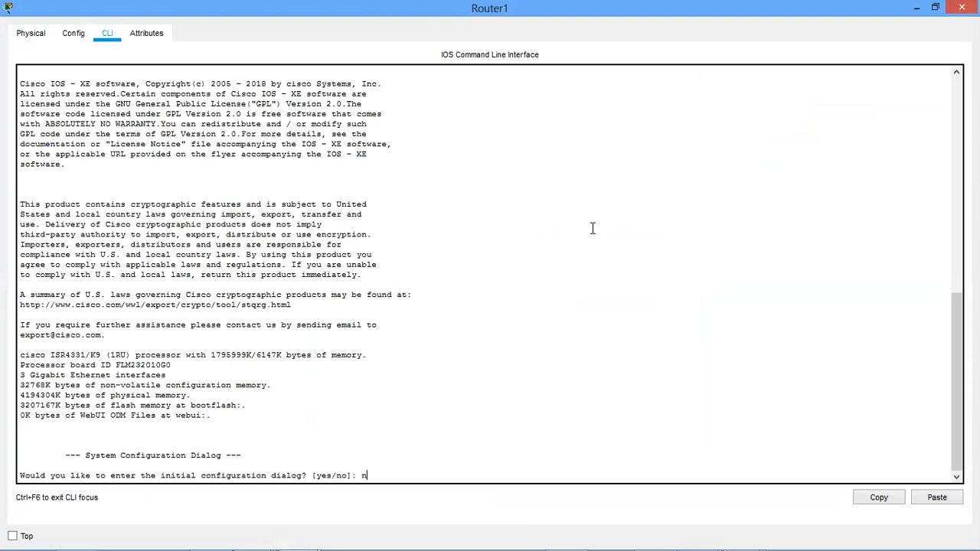
key("Return")
key("Return")
key("Return")
key("Return")
Enter privileged mode with en and global configuration mode with config t on Router1.
type("eable")
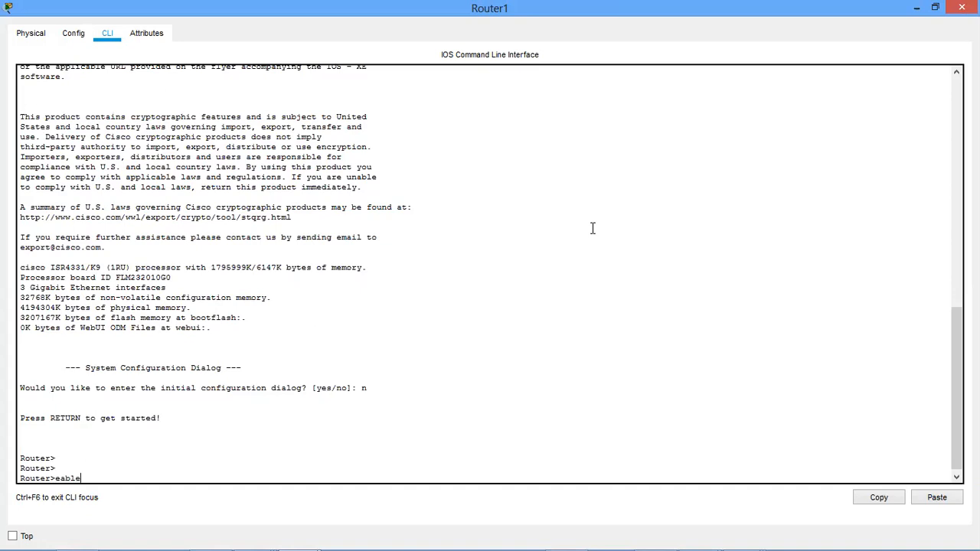
key("BackSpace")
key("BackSpace")
key("BackSpace")
key("Return")
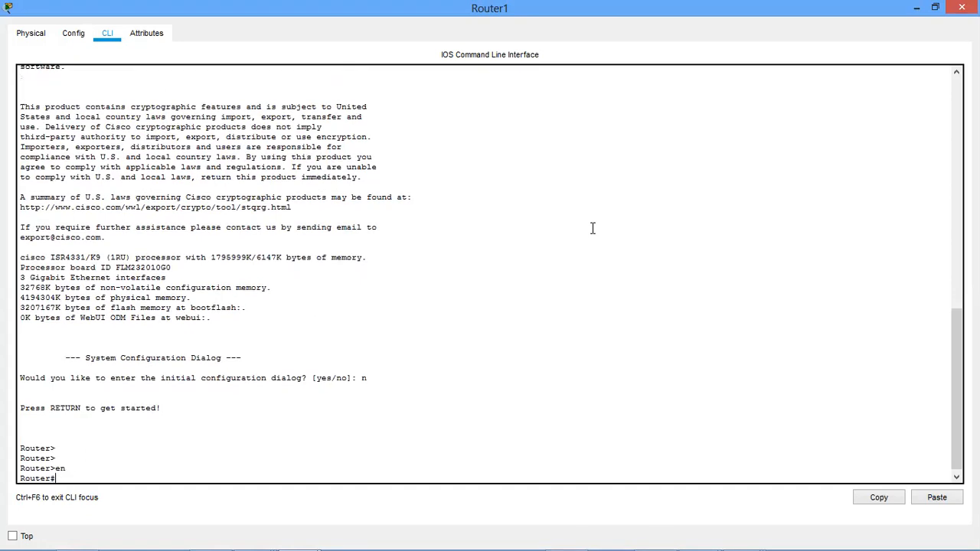
type("config t")
key("Return")
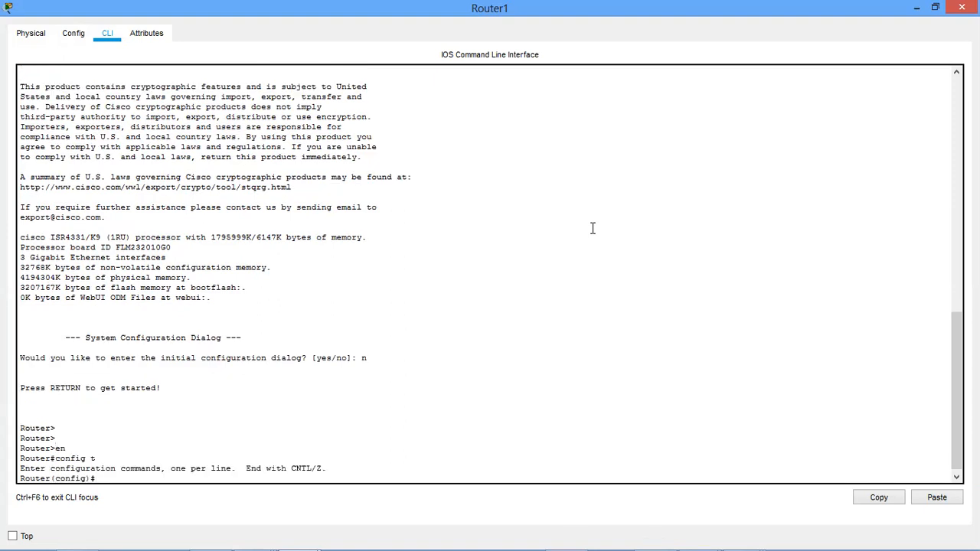
Select interface g0/0/0 for configuration and begin the command ip address 192.168.1.1 without a mask.
type("int g0/0/0")
key("Return")
type("ip address 192.168.1.1")
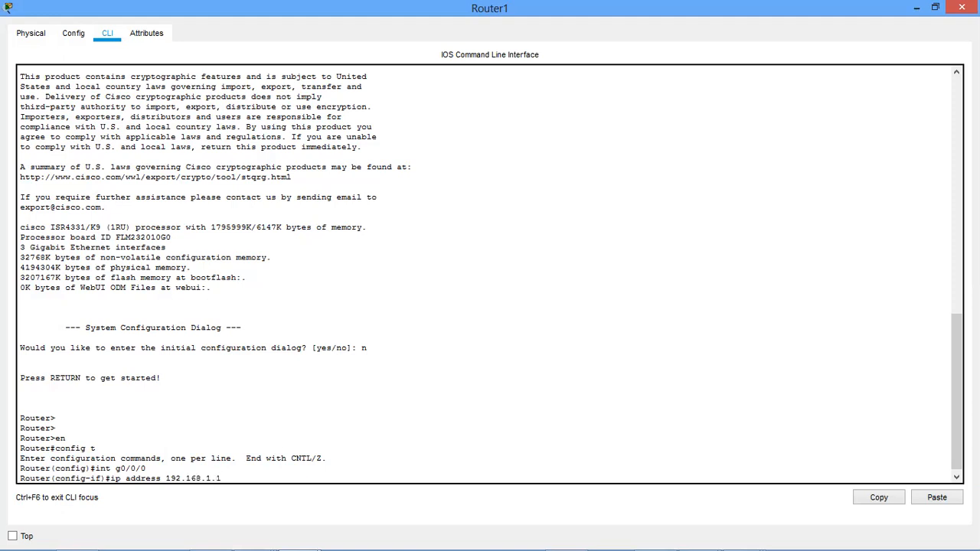
Minimize Router1's window and place network notes reading 192.168.4.0 beside Server0 and 192.168.5.0 above Switch3.
left_click(916, 8)
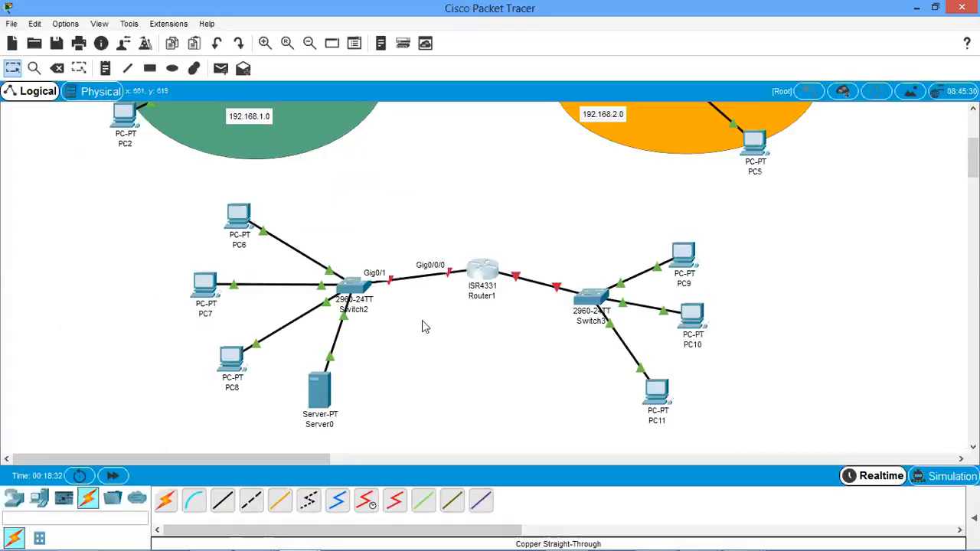
left_click(109, 74)
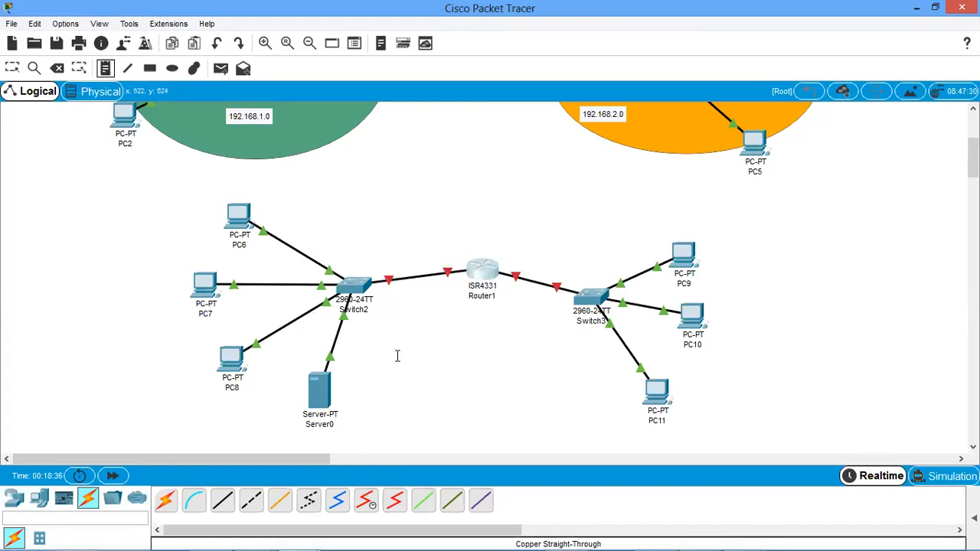
left_click(397, 356)
type("192.168")
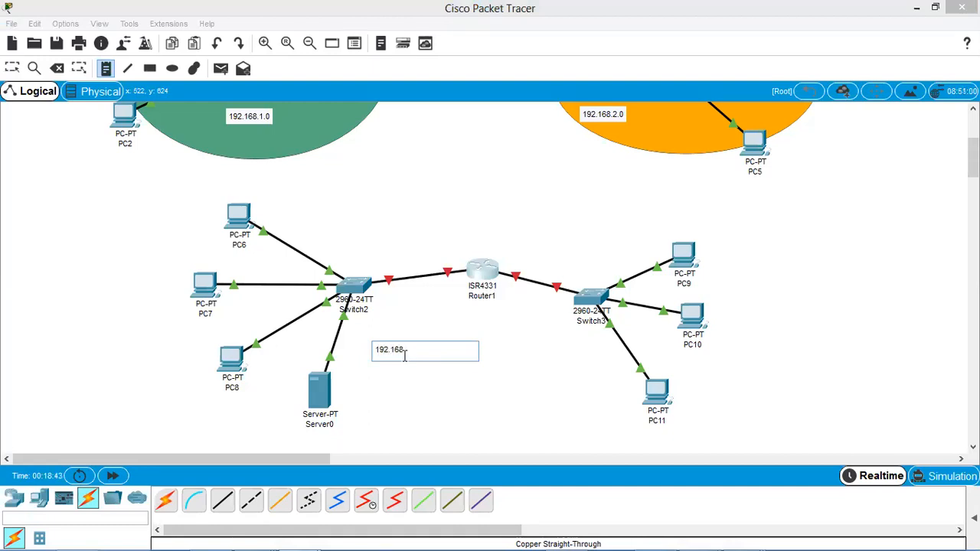
type(".4.0")
left_click(575, 234)
type("192.168.5.0")
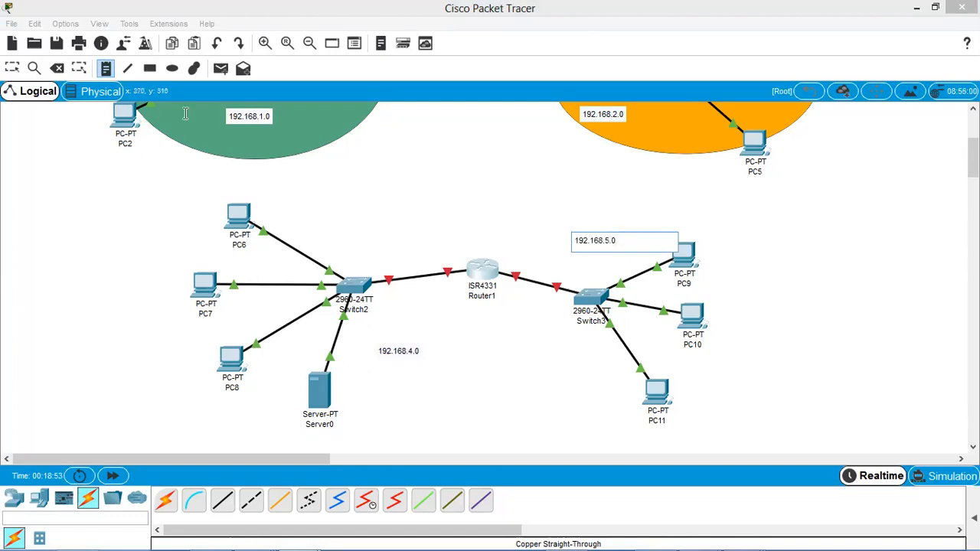
Draw a blue-violet filled ellipse behind the Switch2 network, covering its PCs and Server0.
left_click(180, 69)
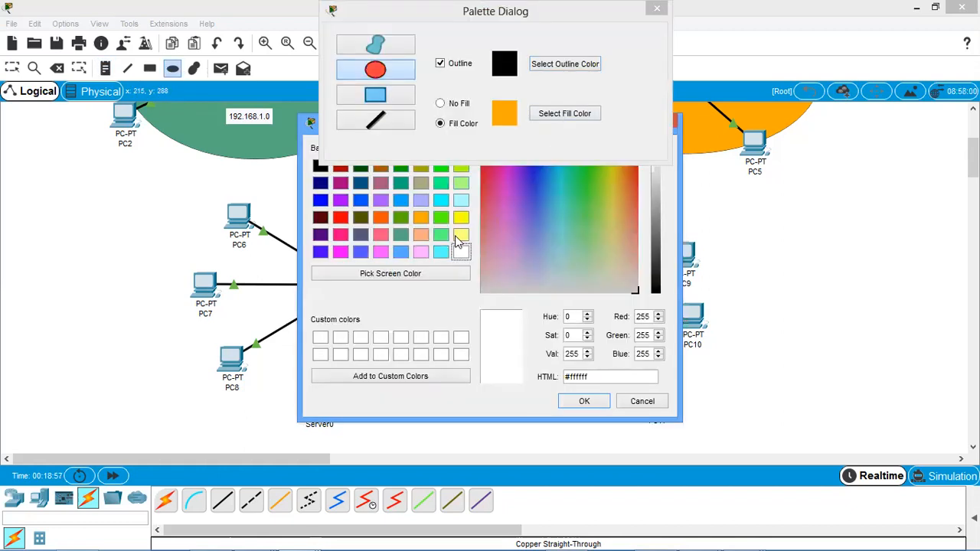
left_click(321, 253)
left_click(581, 403)
left_click_drag(209, 242, 447, 404)
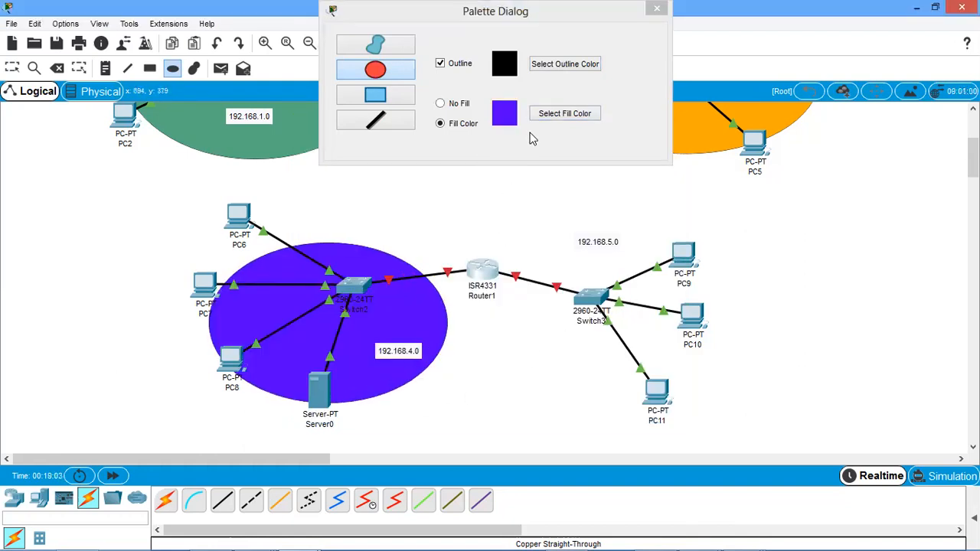
Set the fill color to magenta #ff00ff and draw an ellipse behind the Switch3 network.
left_click(549, 114)
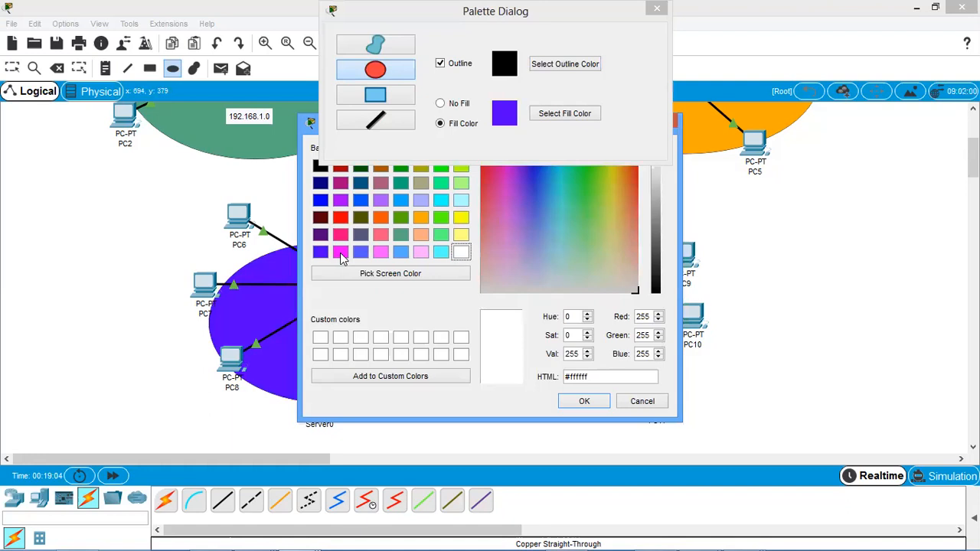
left_click(340, 252)
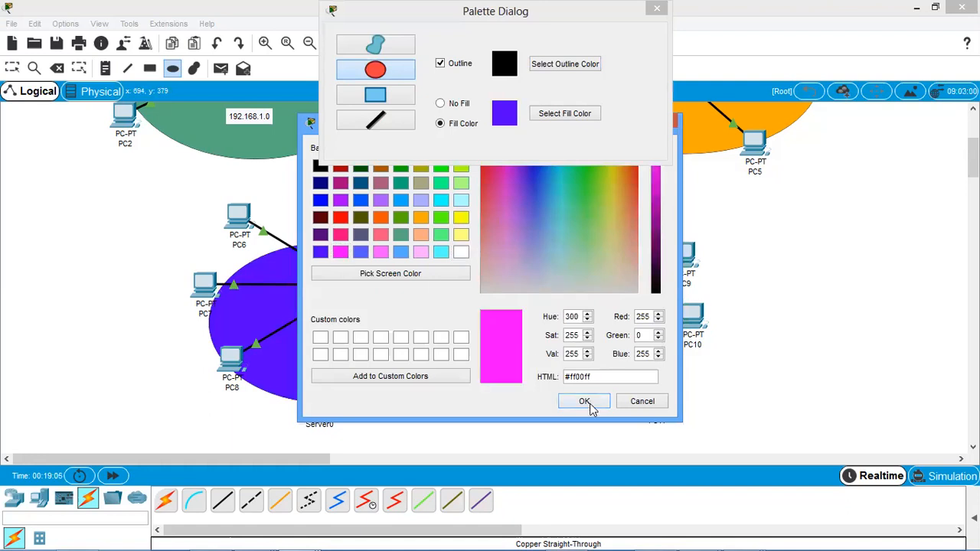
left_click(585, 402)
left_click_drag(551, 255, 773, 402)
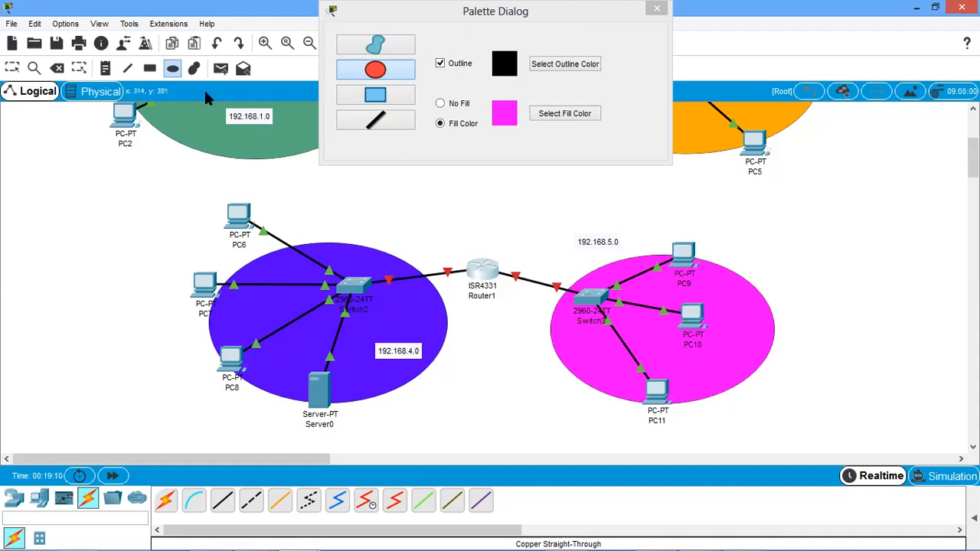
Move the 192.168.5.0 note into the magenta ellipse near PC10 and close the Palette Dialog.
left_click(12, 69)
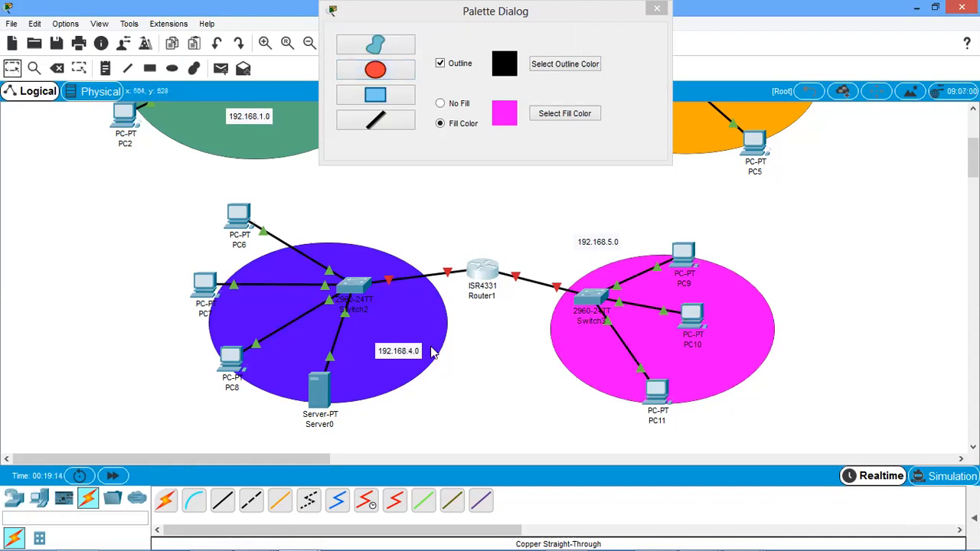
left_click_drag(584, 242, 721, 295)
left_click_drag(371, 16, 360, 127)
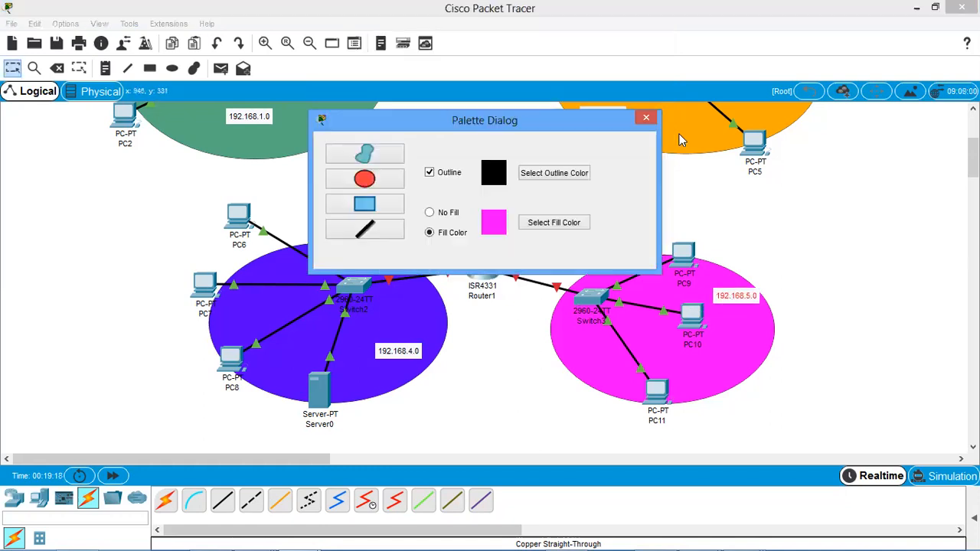
left_click(647, 120)
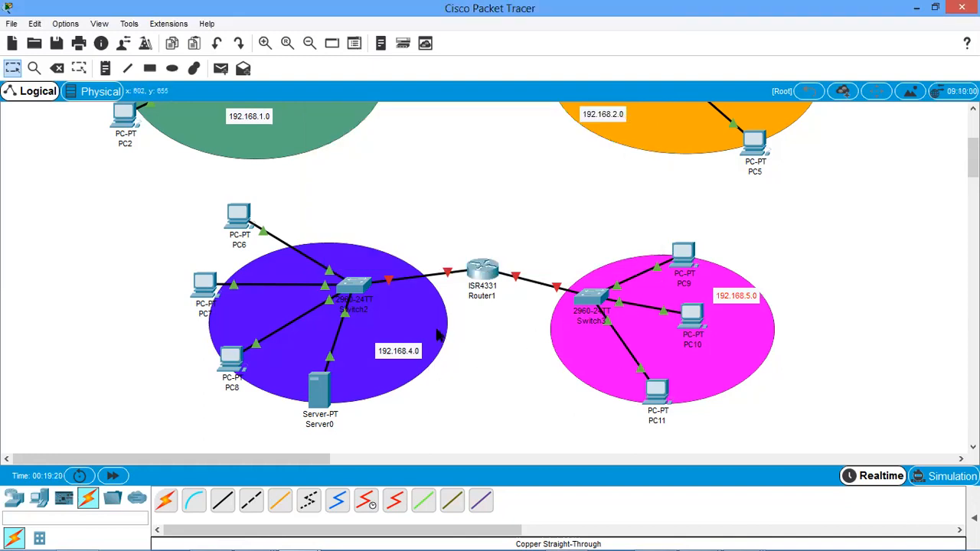
Place a FINANCE note above the blue-violet ellipse and a WAREHOUSE note at the upper edge of the magenta ellipse.
left_click(105, 68)
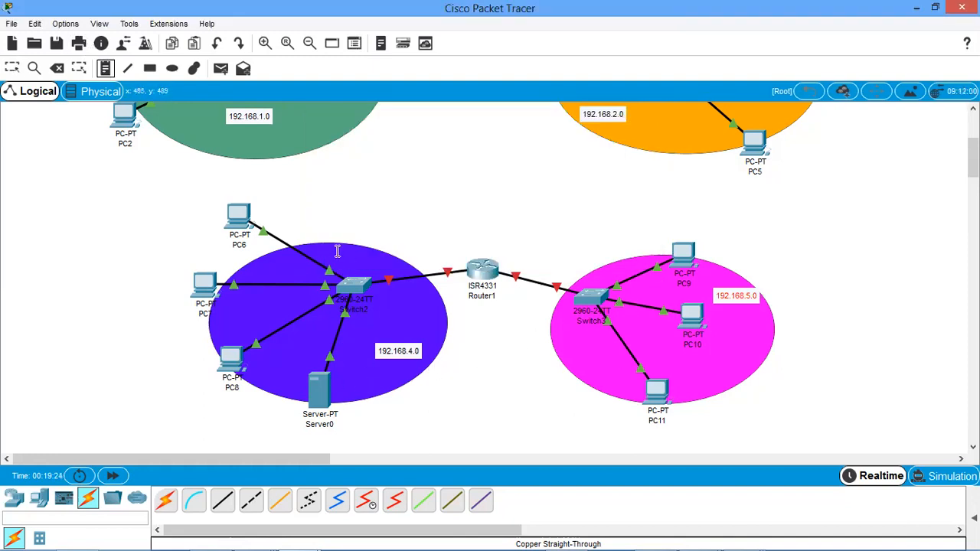
left_click(320, 231)
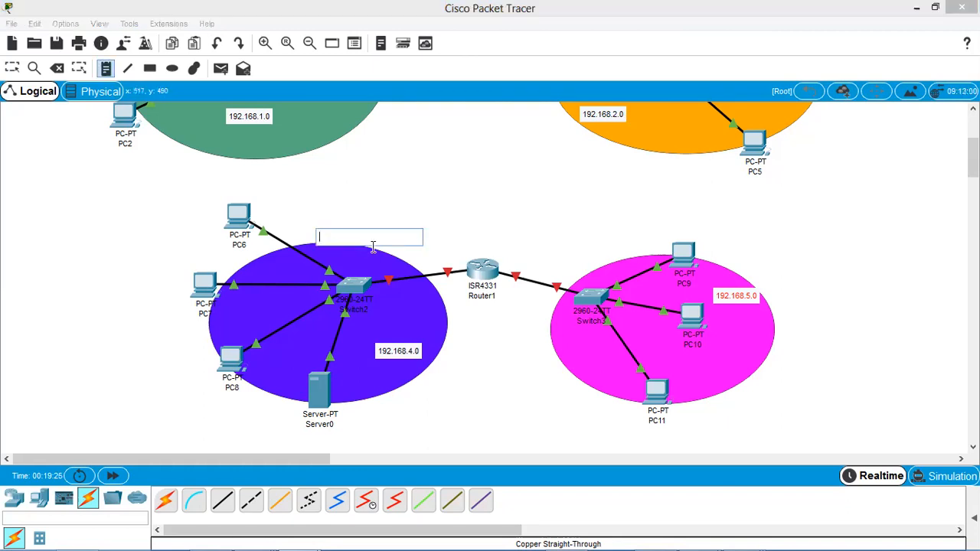
type("FINANCE")
left_click(587, 246)
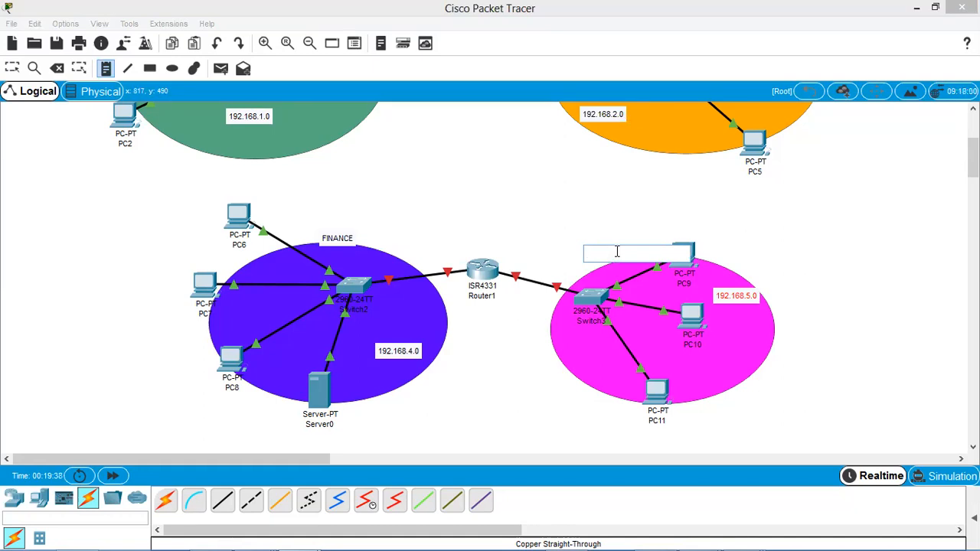
type("WARE")
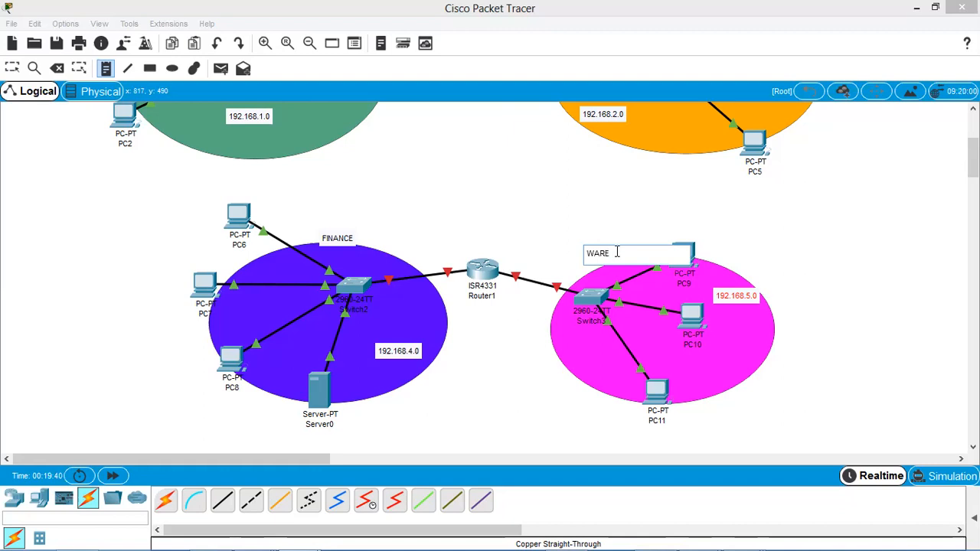
type("HOUSE")
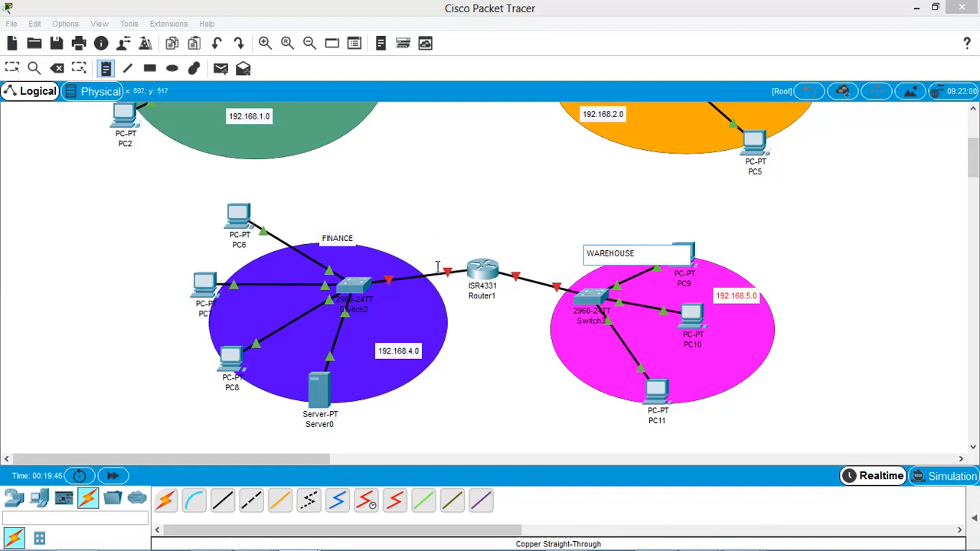
Move the FINANCE and WAREHOUSE notes inside their ellipses and adjust the positions of the 192.168.5.0 and 192.168.4.0 notes.
left_click(15, 68)
left_click_drag(347, 238, 288, 275)
left_click_drag(613, 255, 731, 377)
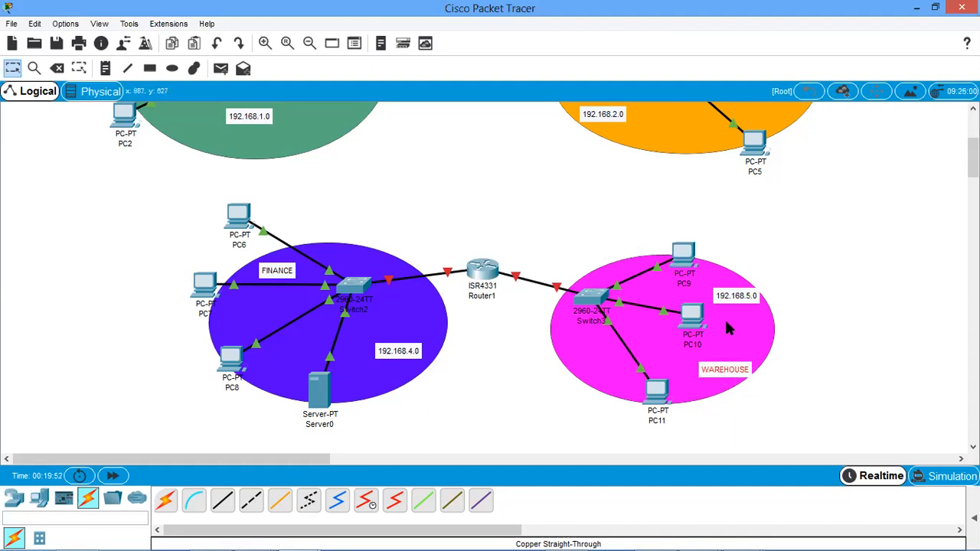
left_click_drag(735, 300, 739, 351)
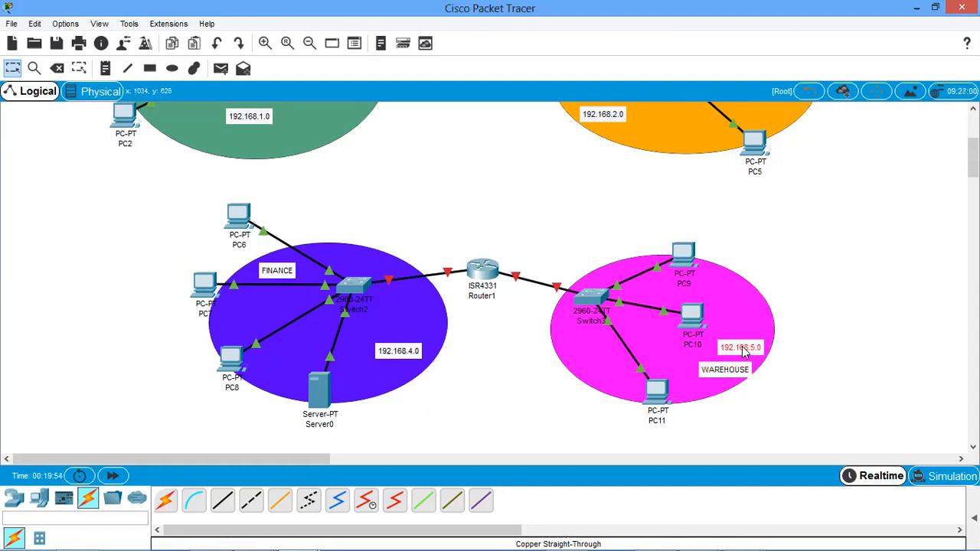
left_click_drag(400, 353, 394, 349)
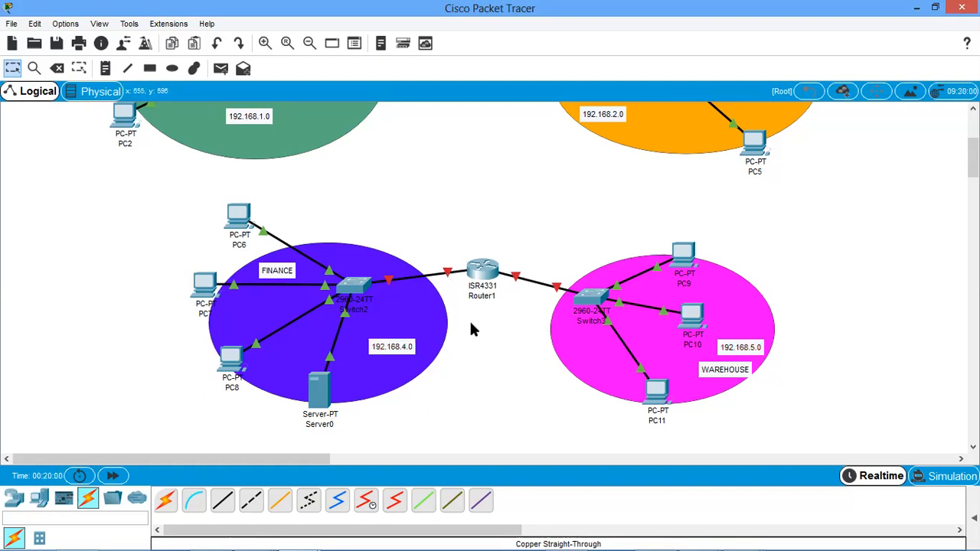
Reopen Router1's command line, assign interface g0/0/0 the address 192.168.4.1 with mask 255.255.255.0 and enable it with no sh.
left_click(483, 268)
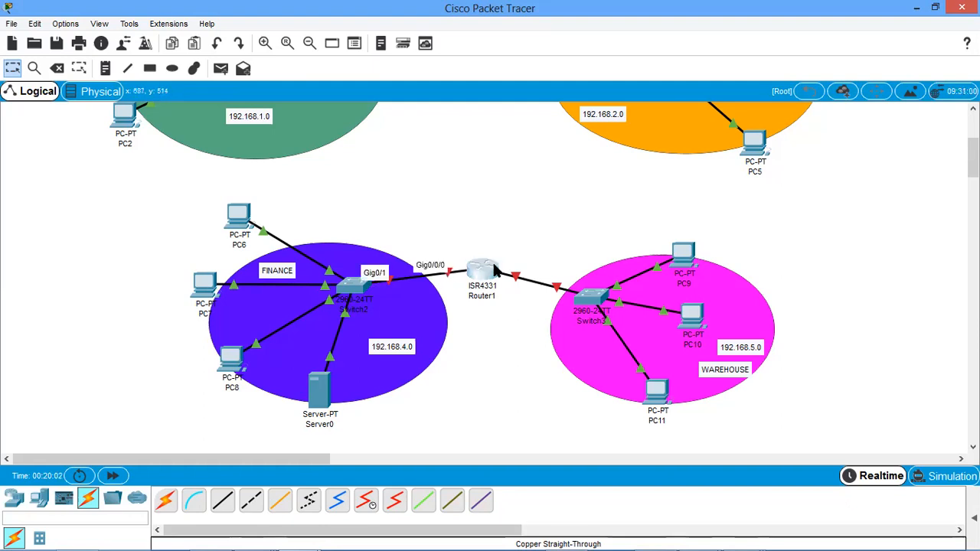
key("Return")
key("Return")
key("Return")
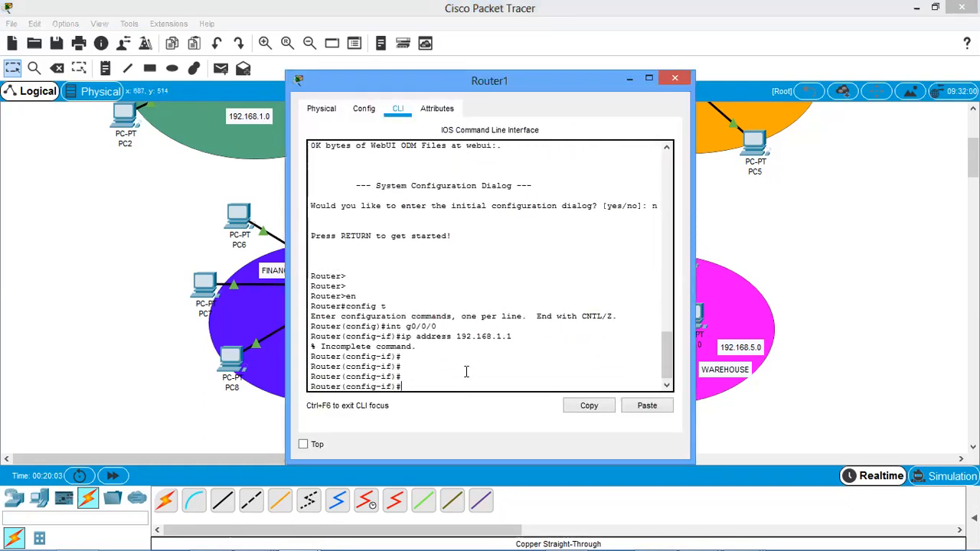
key("Up")
key("BackSpace")
key("BackSpace")
key("BackSpace")
left_click_drag(534, 86, 778, 111)
type("4.1 255.255.255.0")
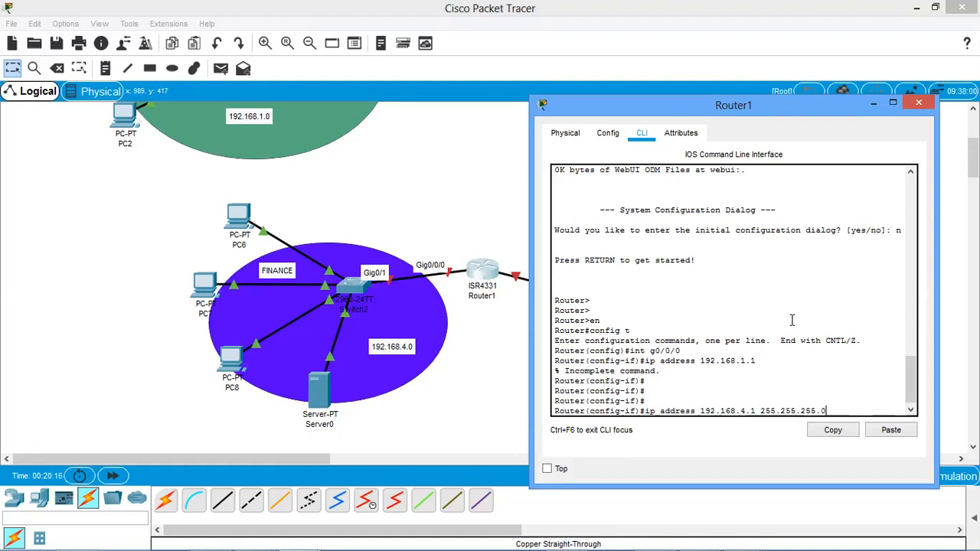
key("Return")
type("no sh")
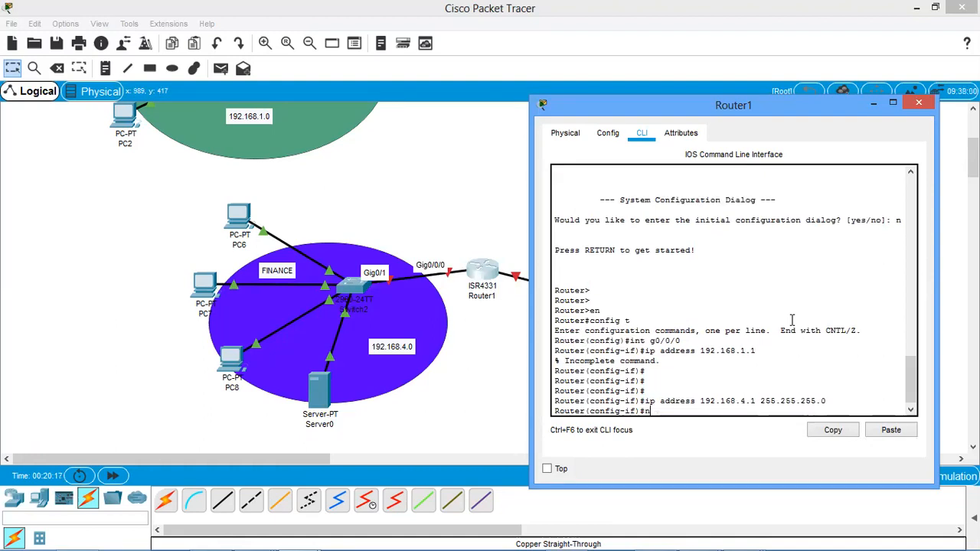
key("Return")
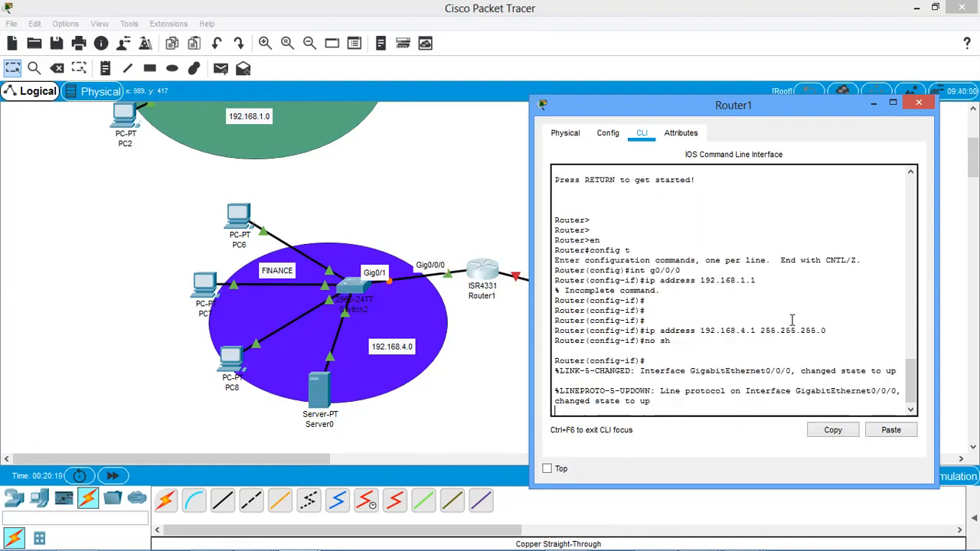
Set the DHCP relay on Router1's g0/0/0 interface with ip helper-address 192.168.4.254.
key("Return")
key("Return")
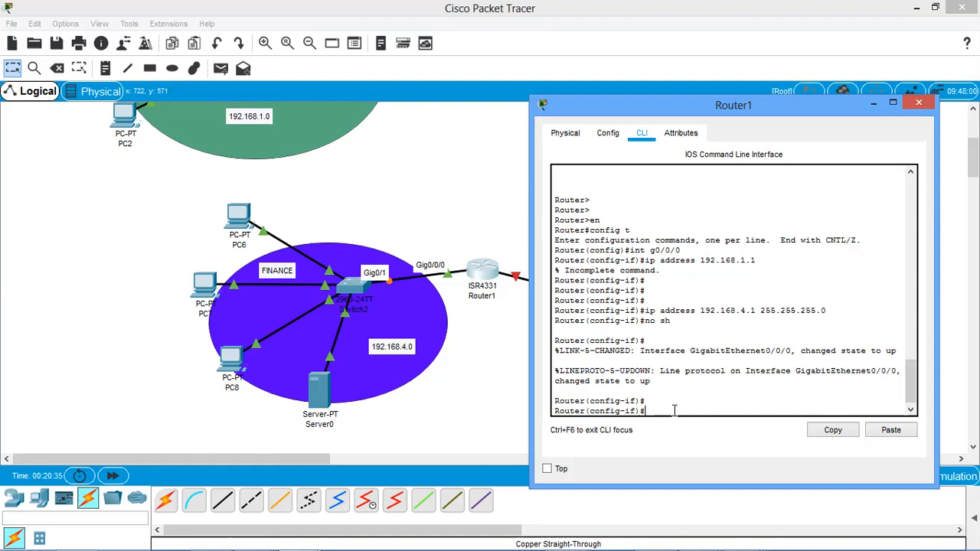
type("ip")
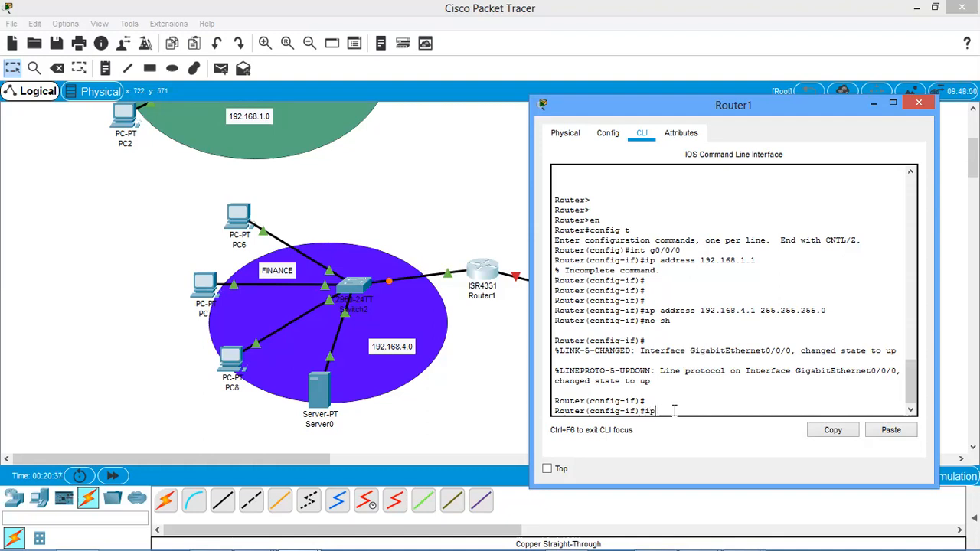
type(" hel")
key("Tab")
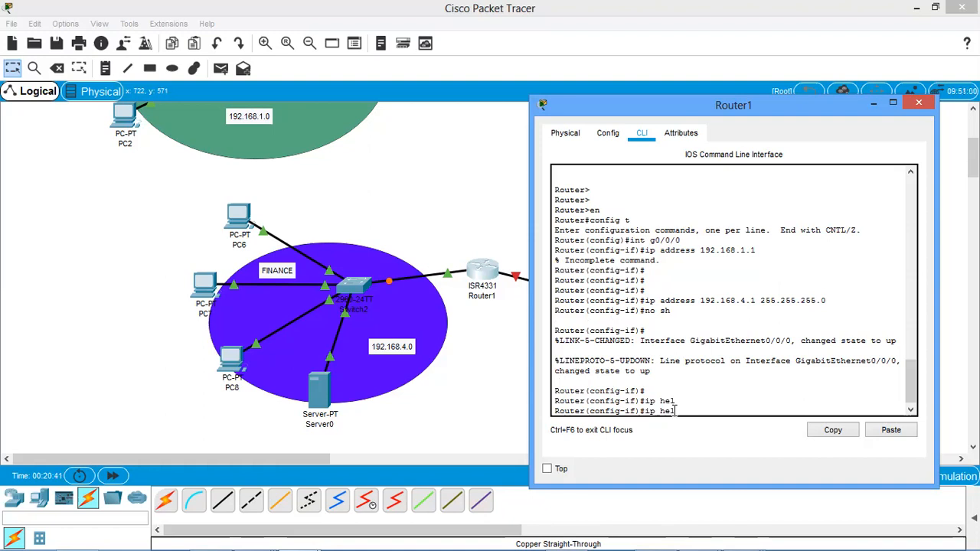
type("per-ad")
key("Tab")
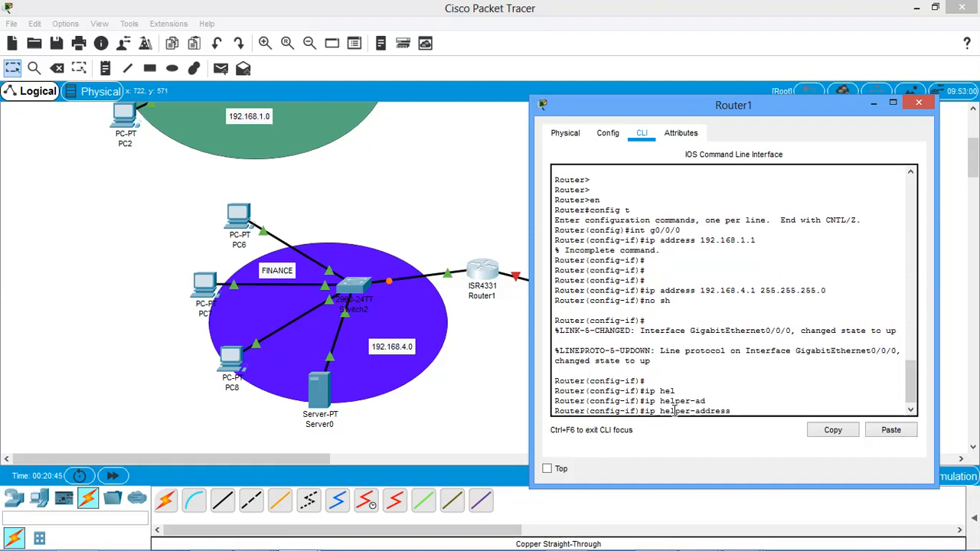
type("192.168.4.254")
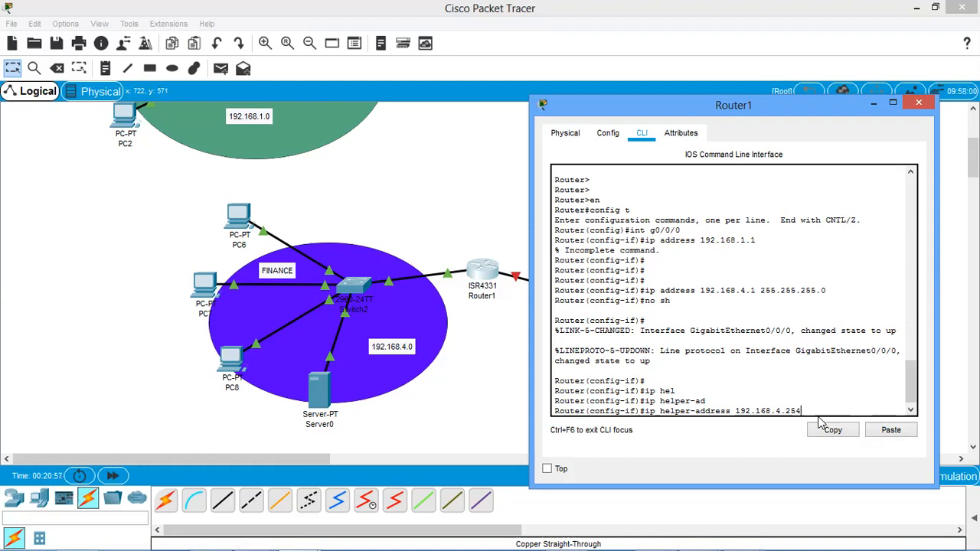
left_click_drag(804, 411, 640, 411)
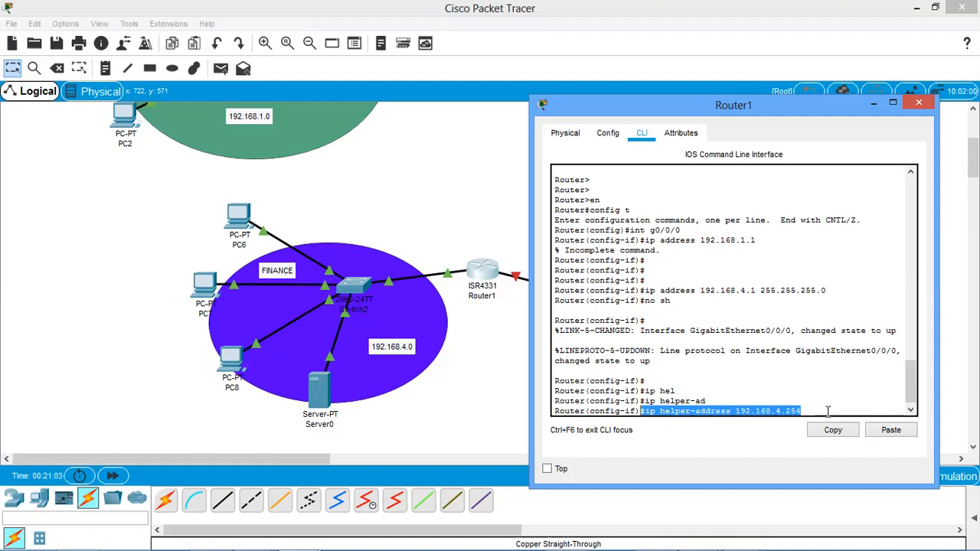
left_click(827, 412)
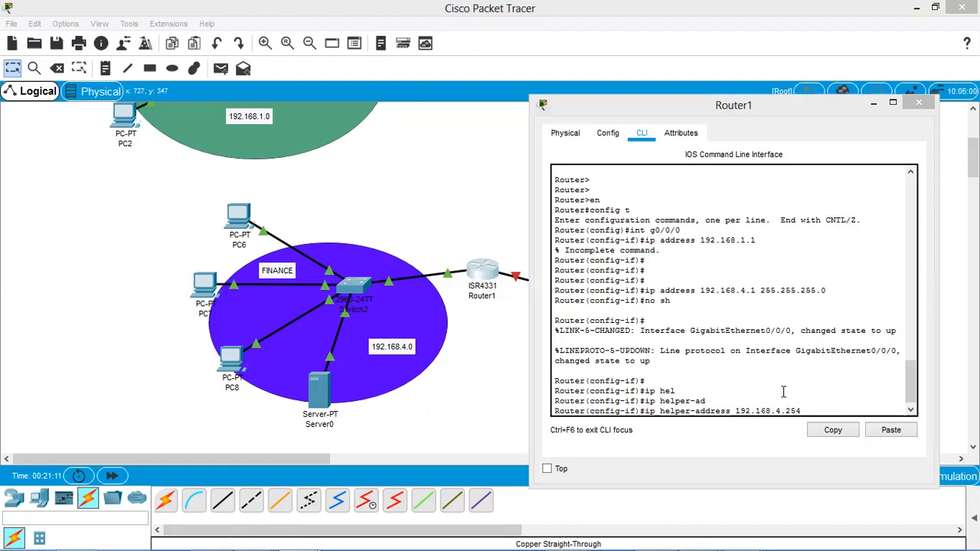
left_click_drag(805, 412, 653, 407)
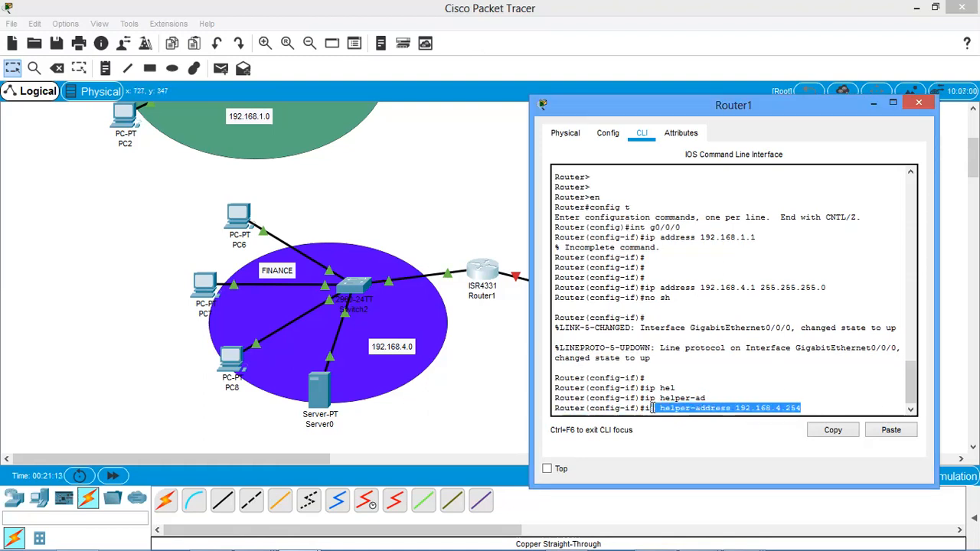
left_click(791, 359)
key("Return")
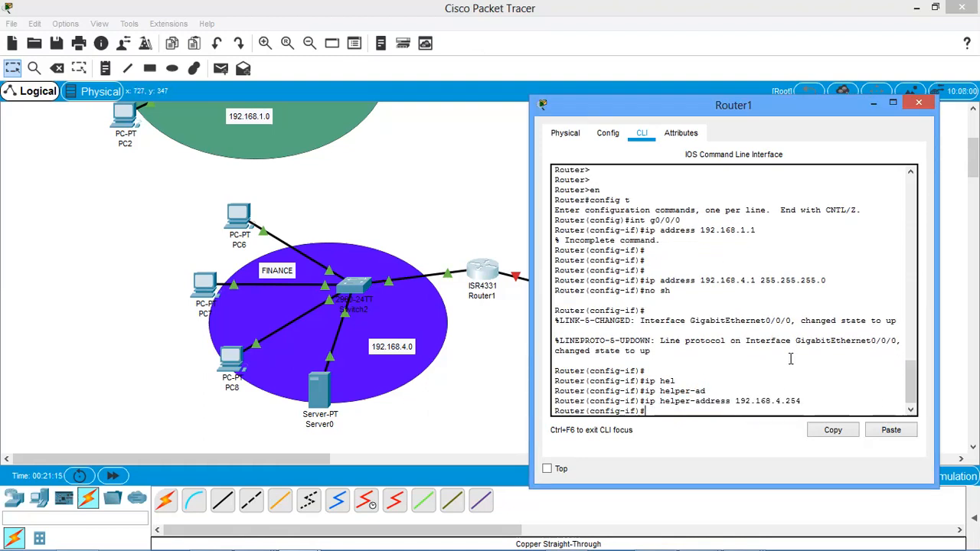
Open Server0's IP configuration and assign the static address 192.168.4.254 with subnet mask 255.255.255.0.
left_click(318, 388)
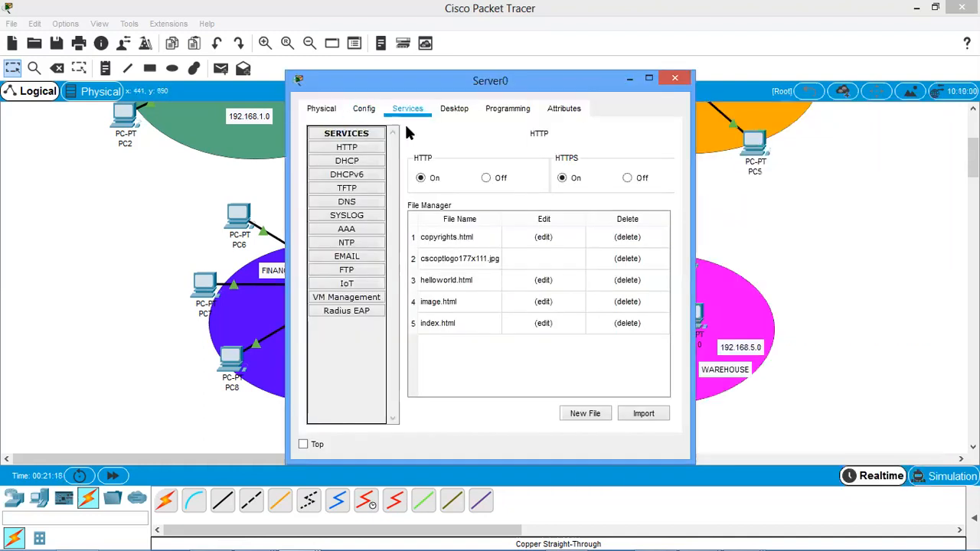
left_click(454, 108)
left_click(383, 191)
left_click(431, 193)
type("192.168.")
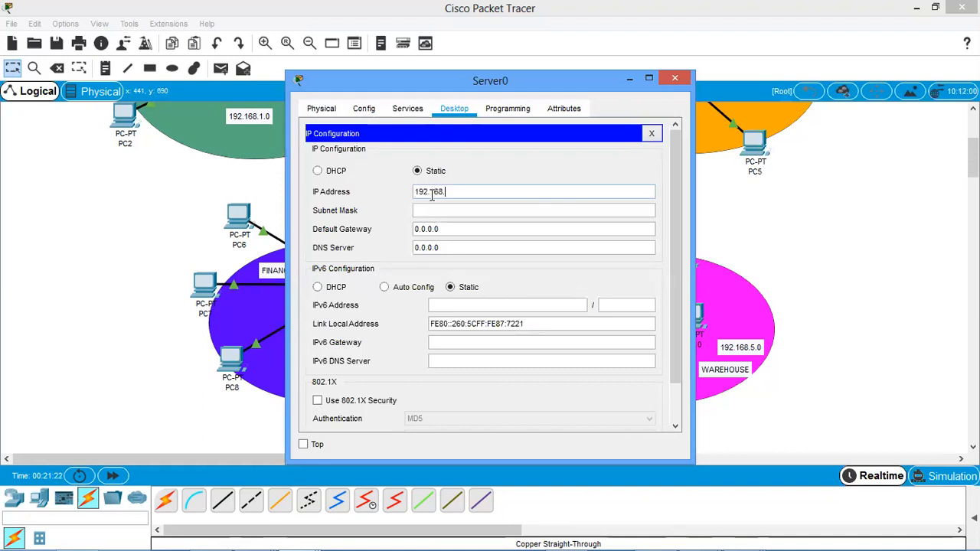
type("4.254")
key("Tab")
key("Tab")
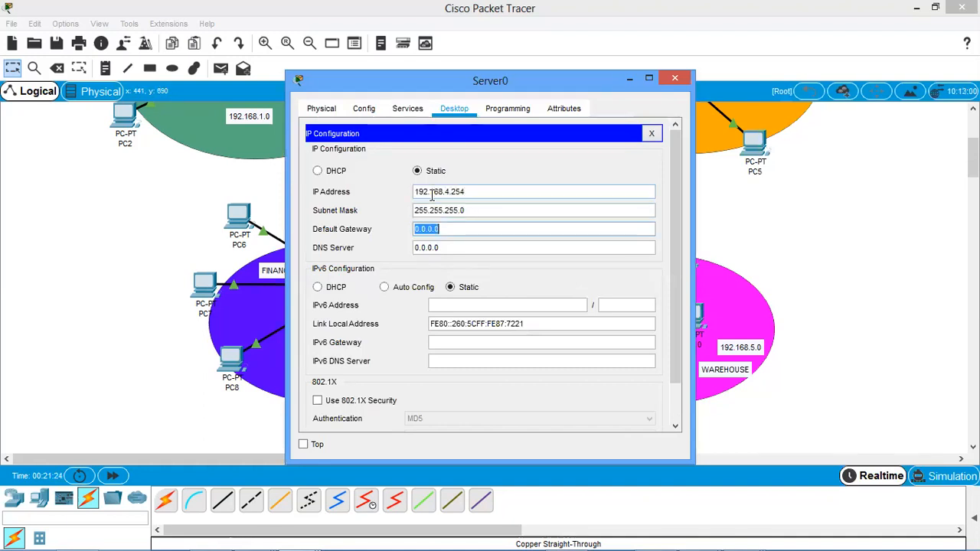
Set Server0's default gateway to 192.168.4.1 and DNS server to 192.168.4.254, and close its window.
type("198")
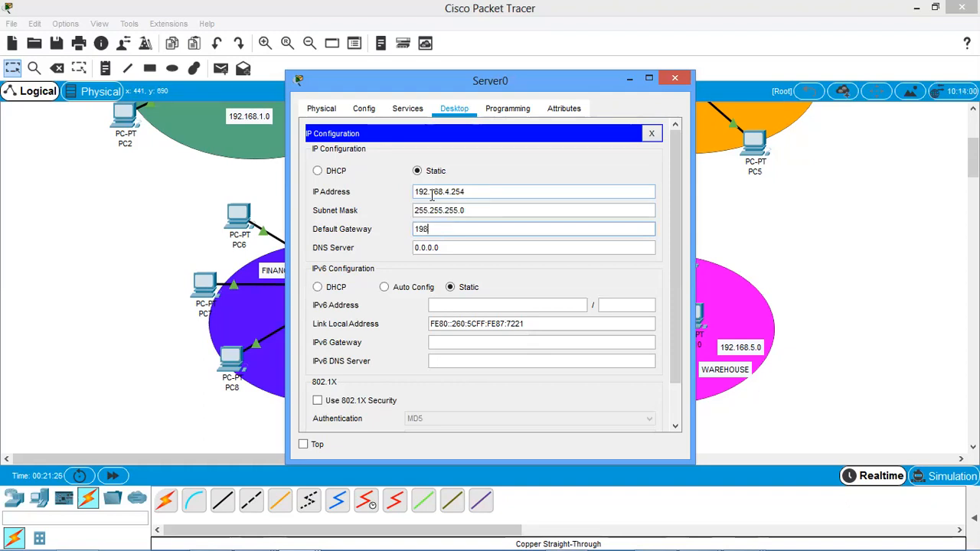
key("BackSpace")
type("2.168.4.1")
key("Tab")
type("192.168.")
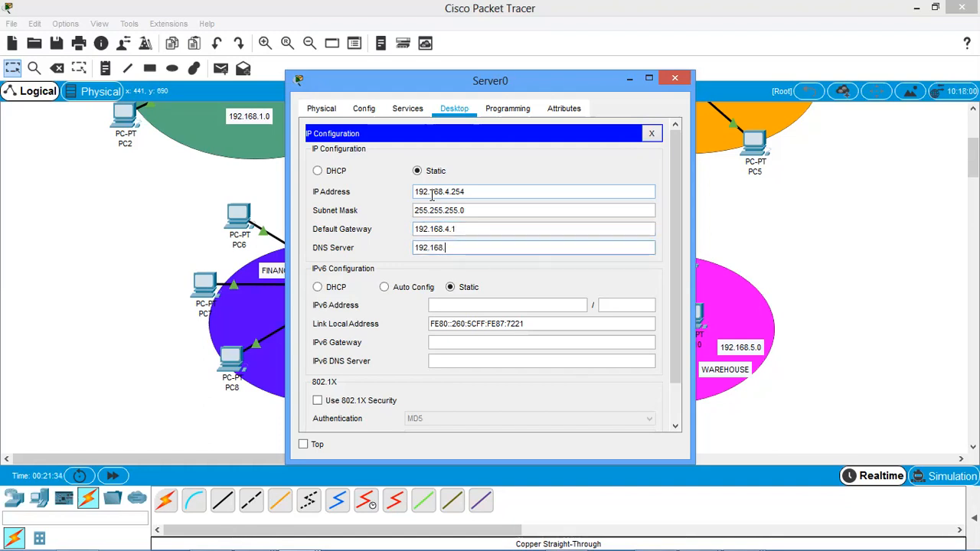
type("4.254")
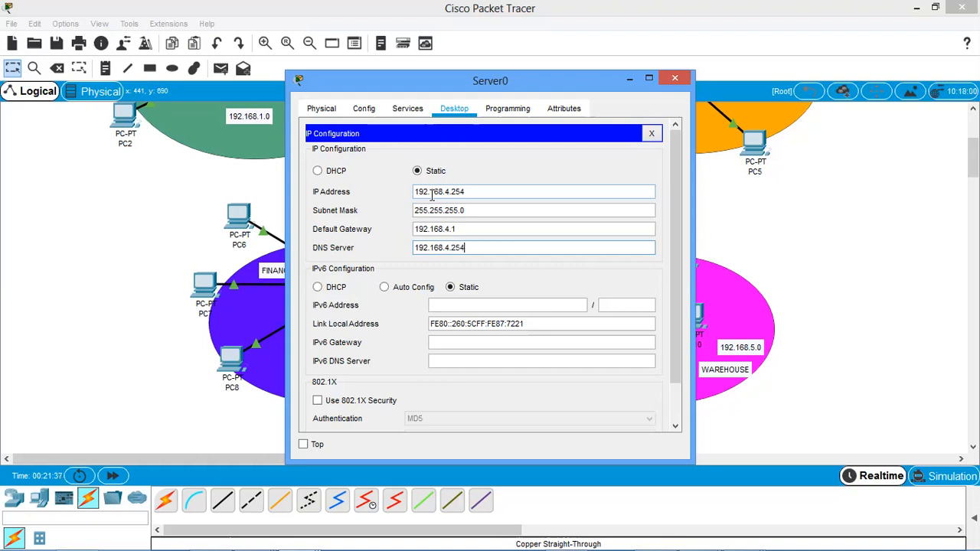
left_click(675, 80)
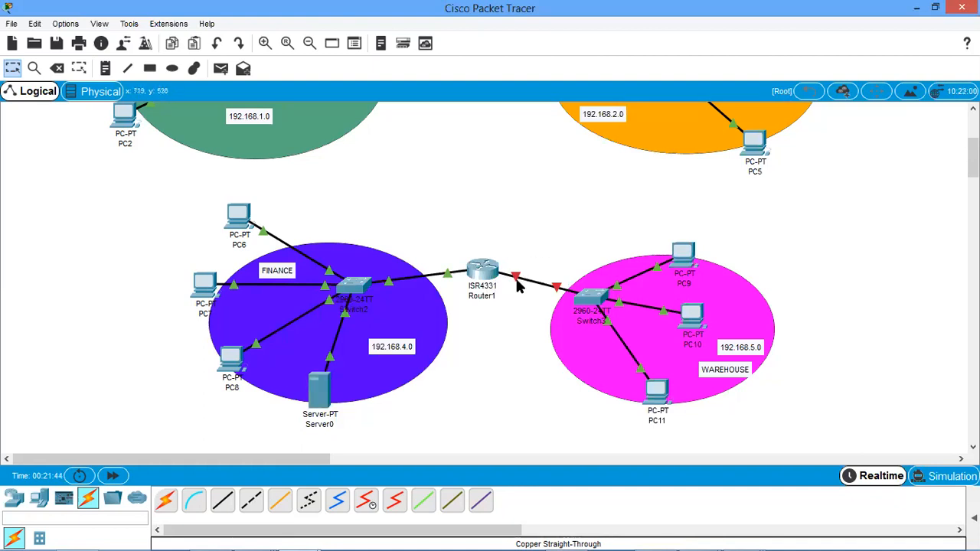
Return to Router1's command line, exit the current interface and enter configuration of interface g0/0/1.
mouse_move(517, 283)
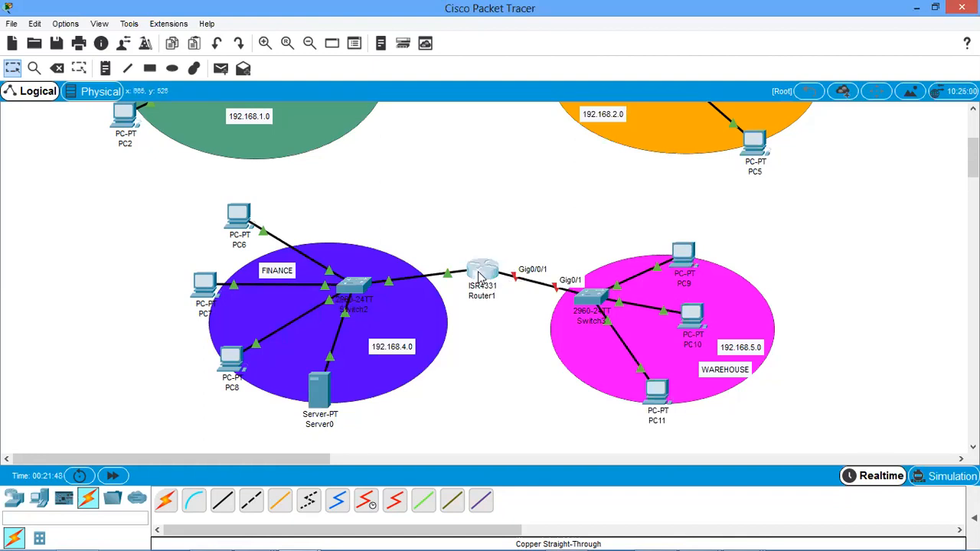
left_click(482, 268)
type("exit")
key("Return")
key("Up")
key("Up")
key("Up")
key("Up")
key("Up")
key("BackSpace")
type("1")
key("Return")
Assign interface g0/0/1 the IP address 192.168.5.1 with mask 255.255.255.0.
type("id")
key("BackSpace")
type("p add")
key("Tab")
type("192")
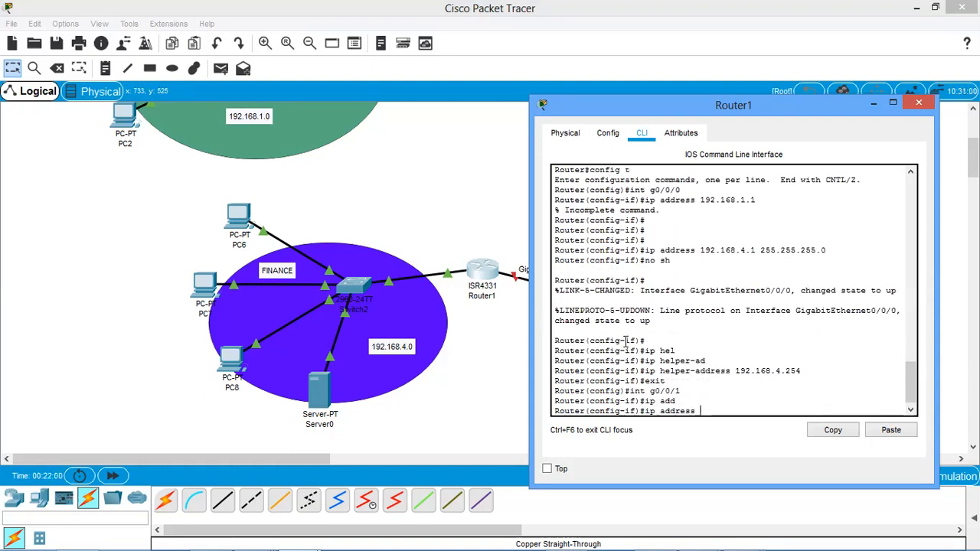
type(".168.")
left_click_drag(697, 117, 706, 107)
type("5.1 255.255.")
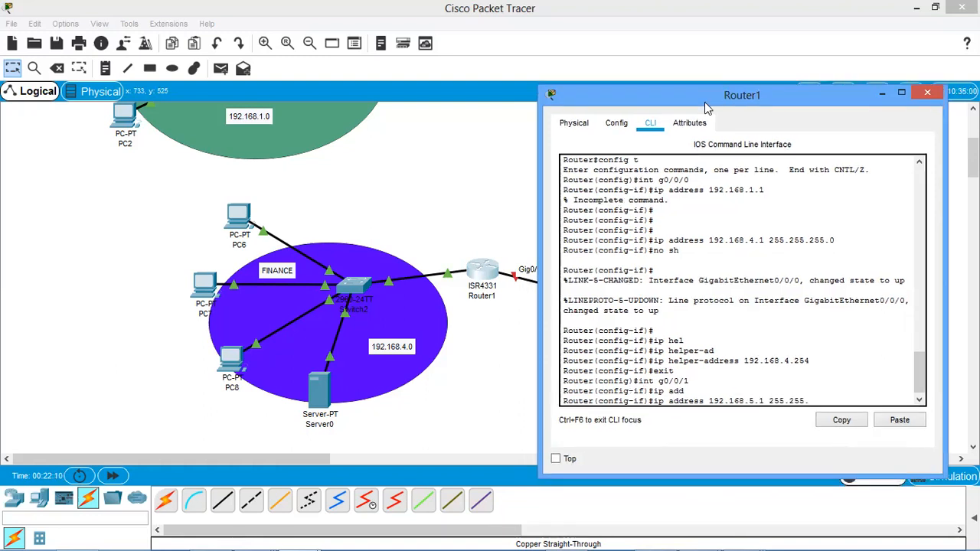
type("255")
key("BackSpace")
type("55.0")
key("Return")
Enable interface g0/0/1 with no shu and return to the configuration prompt.
type("no")
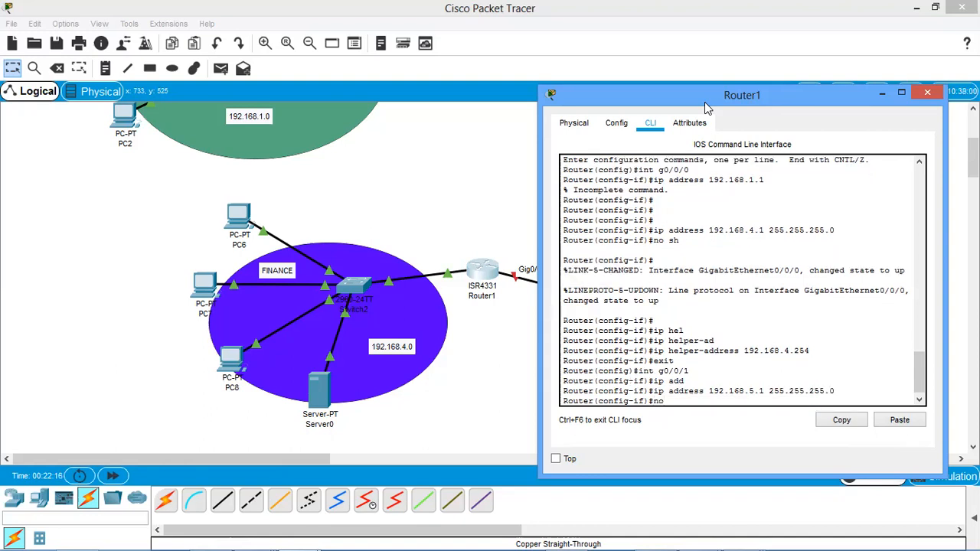
type(" shu")
key("Return")
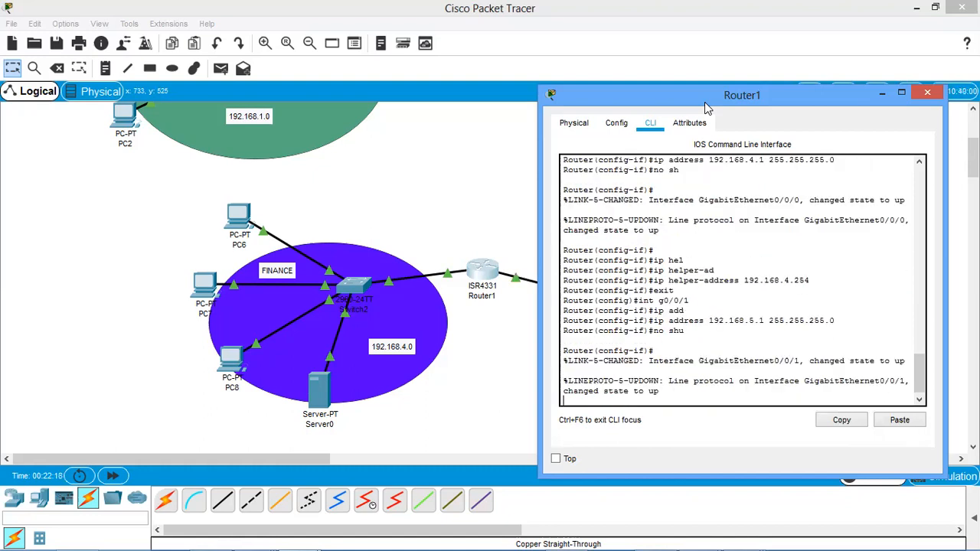
key("Return")
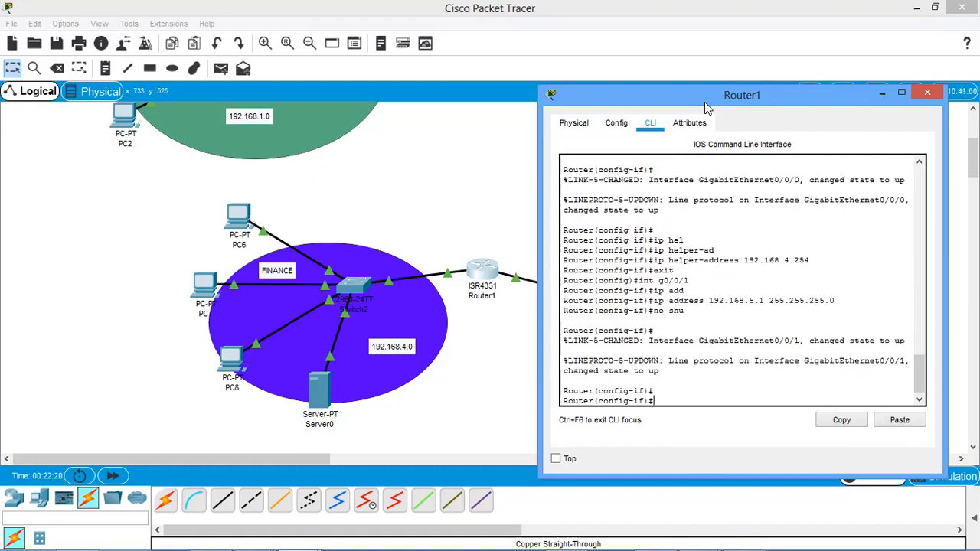
Set the DHCP relay on Router1's g0/0/1 interface with ip helper-address 192.168.4.254.
type("ip hel")
key("Tab")
type("per-a")
key("Tab")
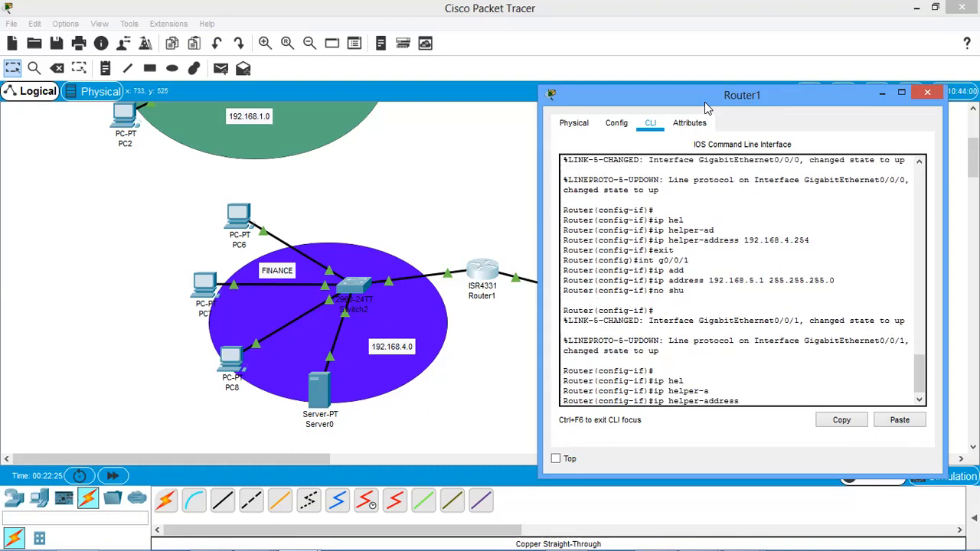
type("192.168.4.254")
key("Return")
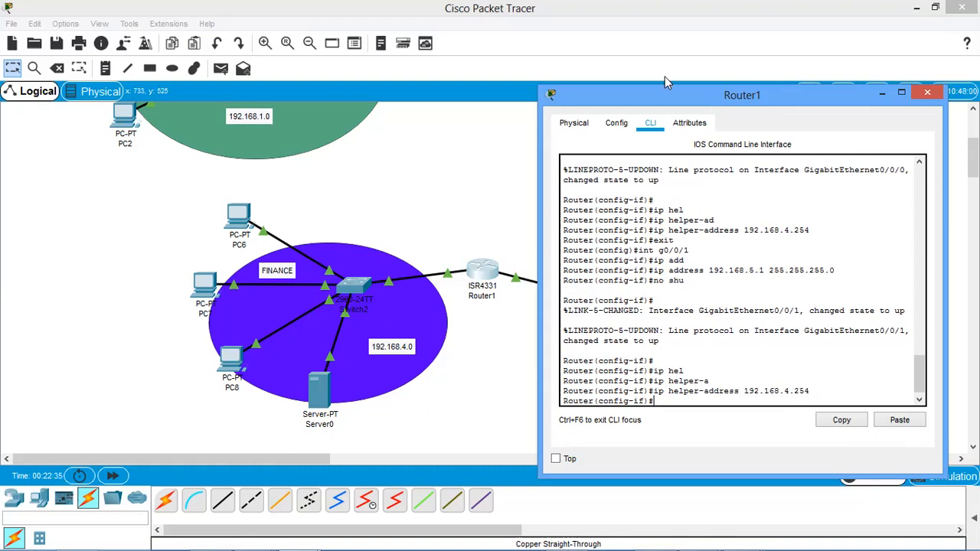
left_click_drag(800, 392, 649, 391)
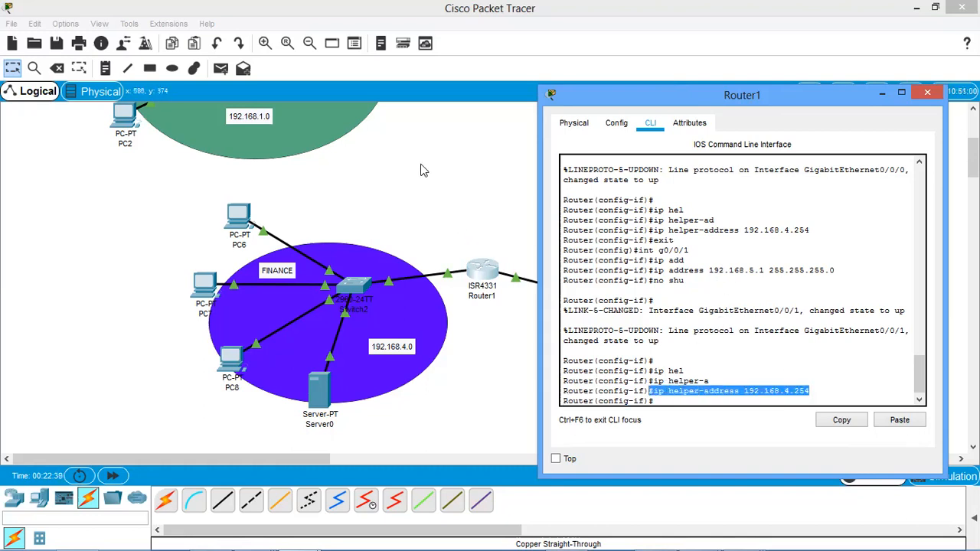
Open Server0's DHCP service in a maximized window and set serverPool's default gateway to 192.168.4.1.
left_click(235, 219)
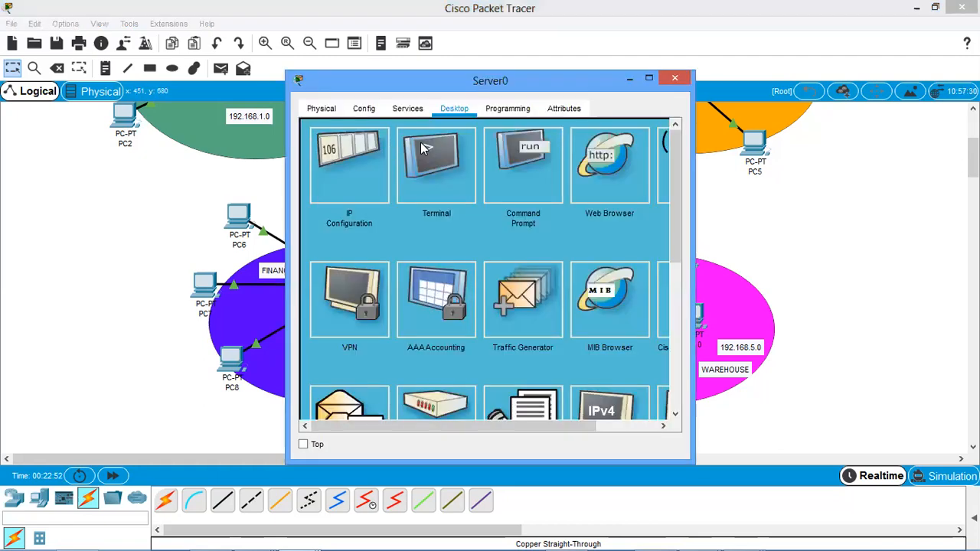
left_click(407, 108)
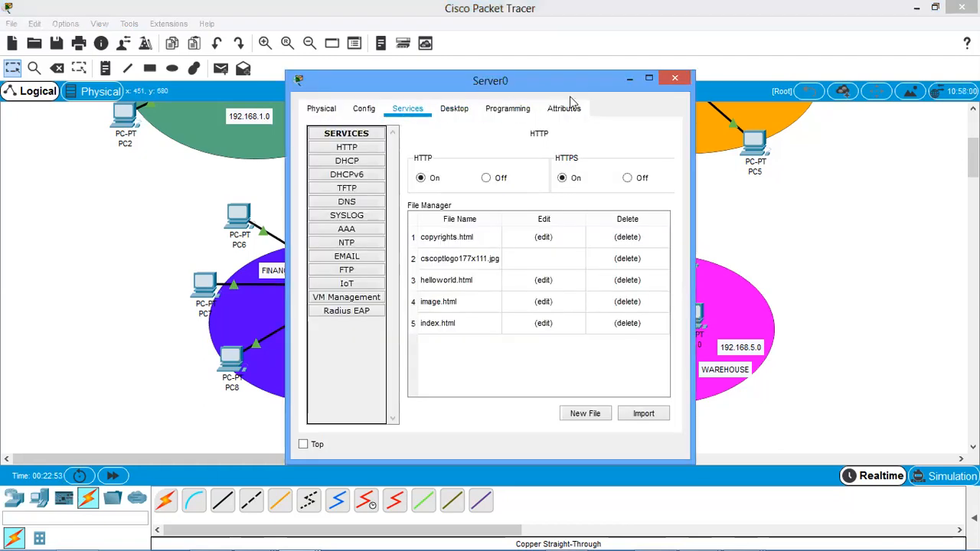
left_click(648, 78)
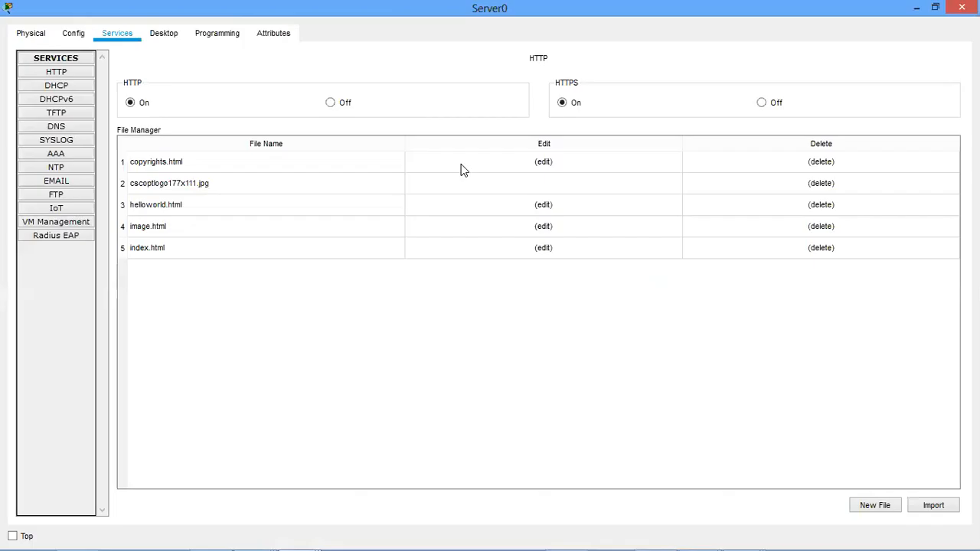
left_click(56, 85)
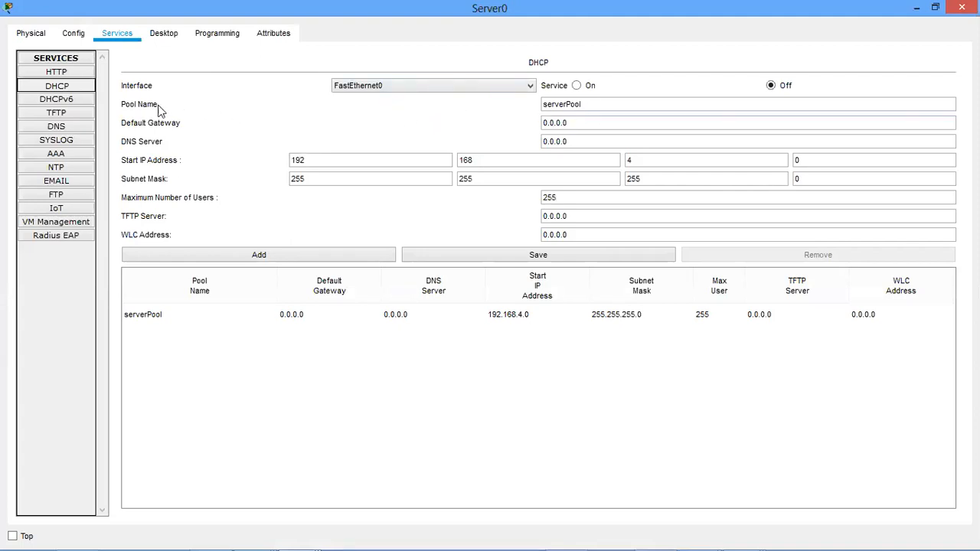
left_click(602, 104)
left_click(607, 120)
left_click_drag(606, 121, 525, 122)
type("192.168.4.1")
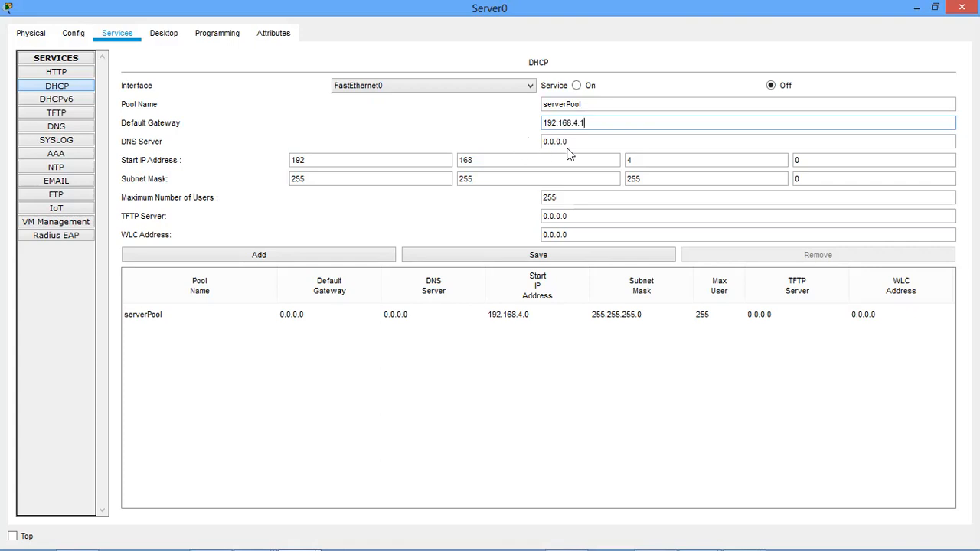
Set the DNS server of serverPool to 192.168.4.254.
left_click_drag(565, 142, 505, 141)
type("19")
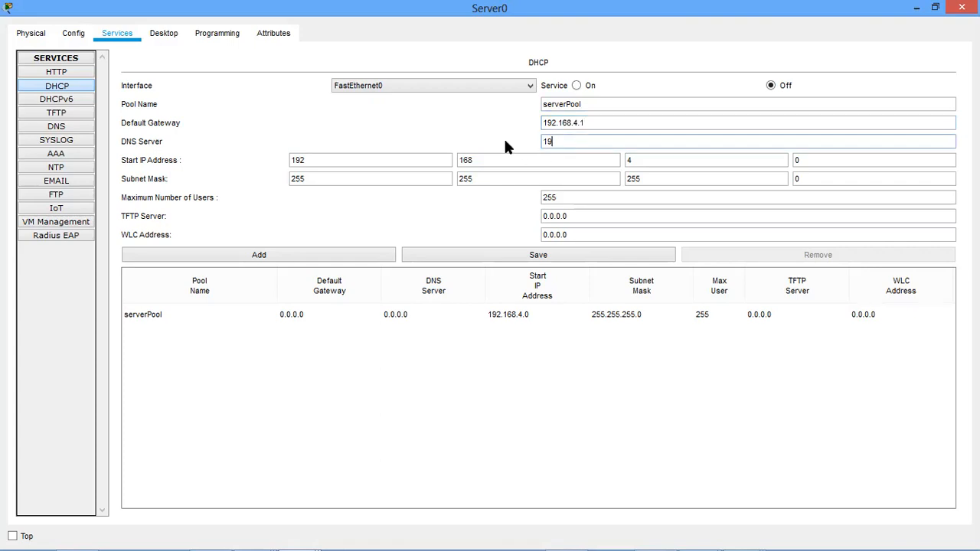
type("2.168.4.254")
Clear the last octet of serverPool's start IP address.
left_click(334, 161)
left_click(835, 161)
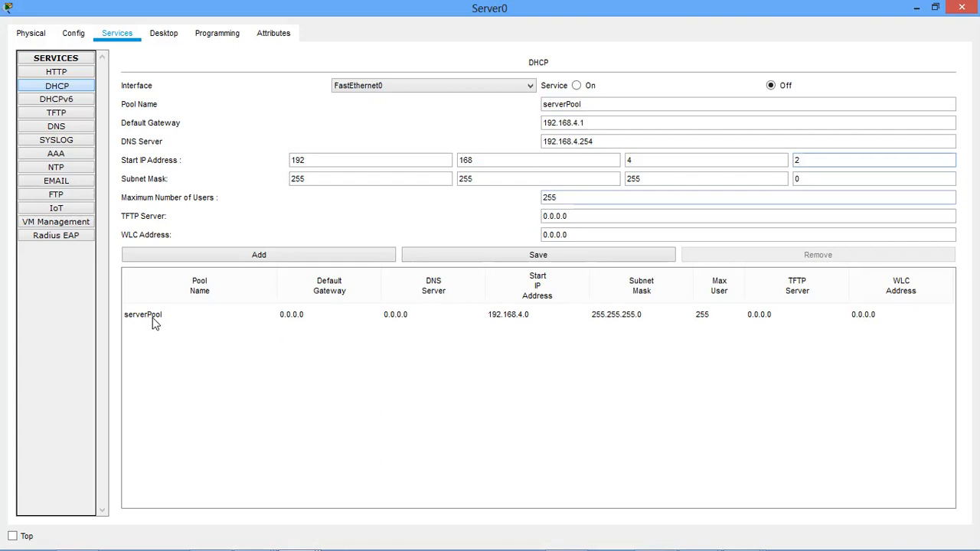
Starting from serverPool's settings, add a DHCP pool named production with default gateway 192.168.5.1 and start IP address 192.168.5.2.
left_click(191, 315)
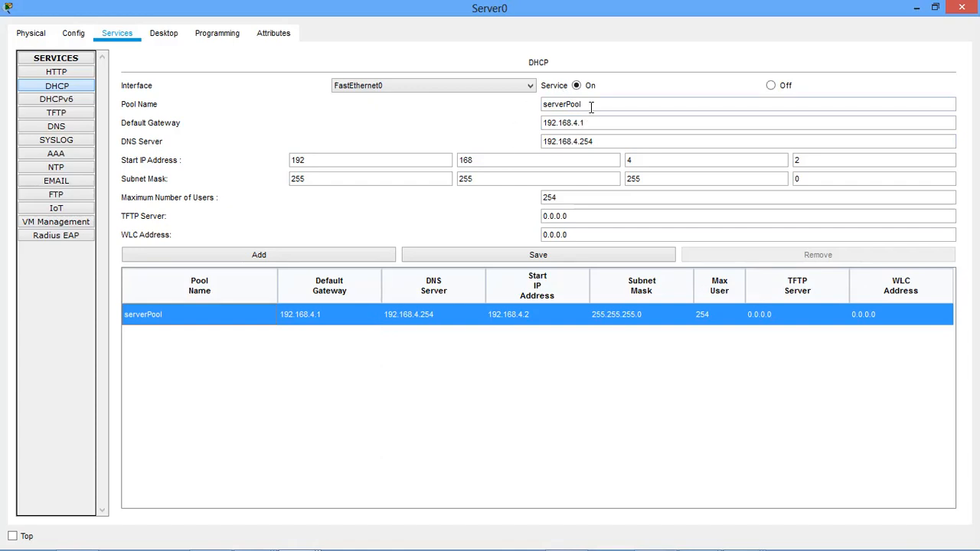
left_click_drag(591, 104, 498, 105)
type("pro")
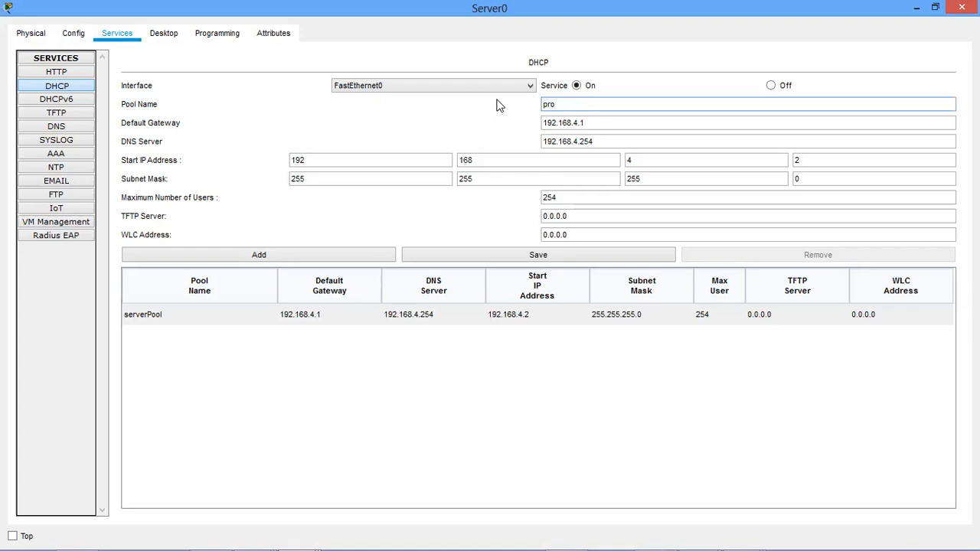
type("duction")
left_click(583, 123)
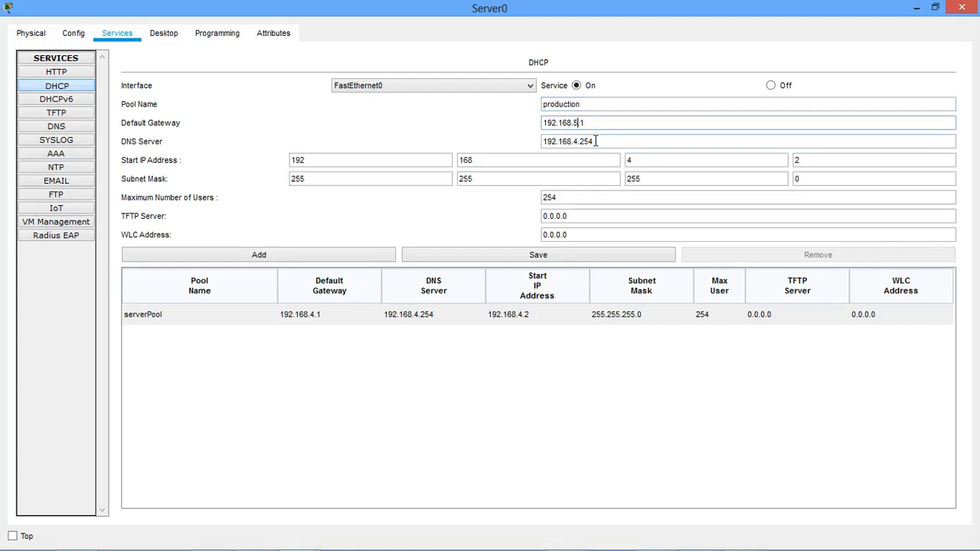
left_click(641, 161)
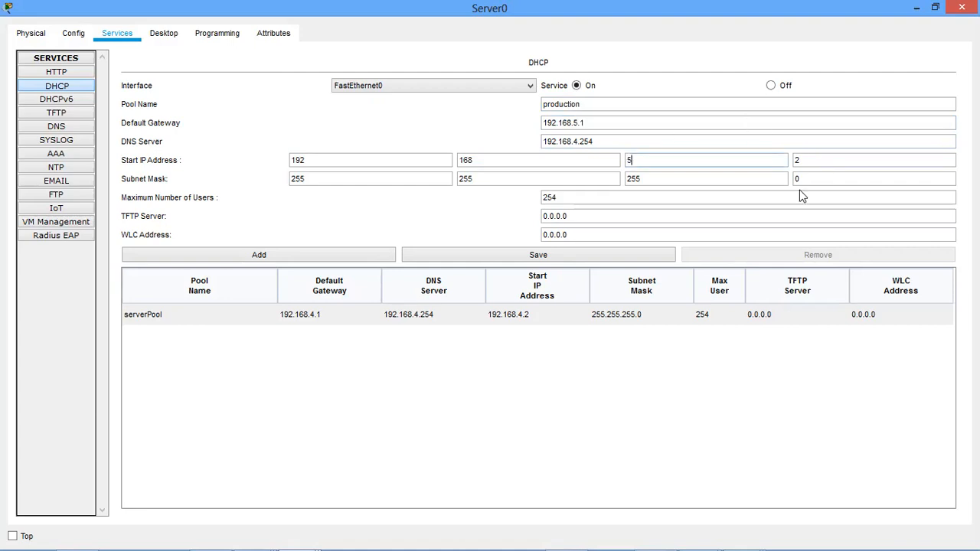
left_click(353, 259)
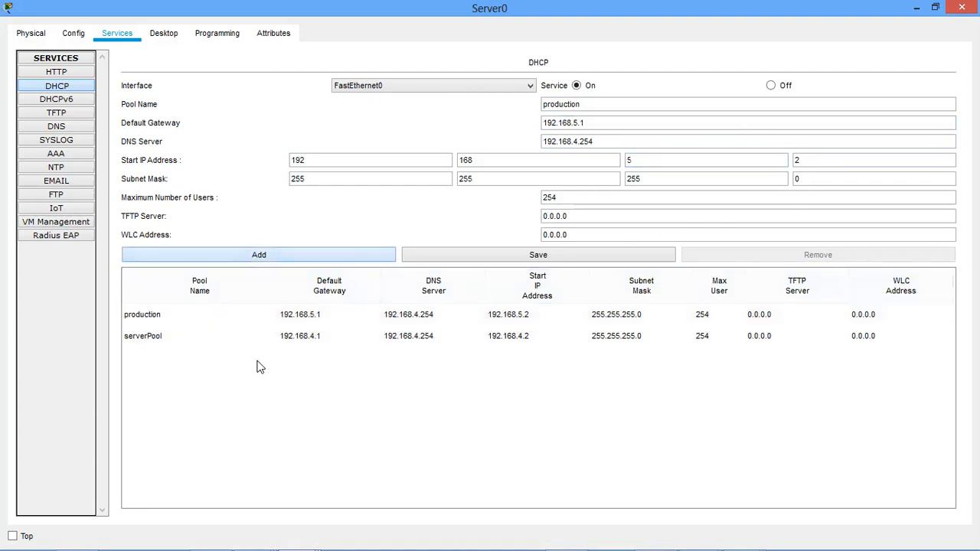
Compare the serverPool and production entries in Server0's DHCP pool list.
left_click(194, 338)
left_click(205, 317)
left_click(215, 336)
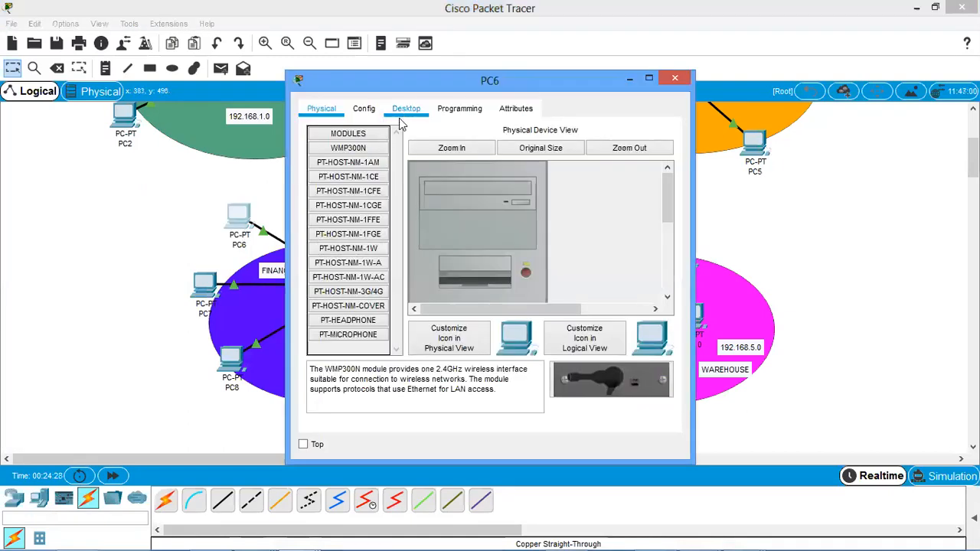
Switch PC6's IP configuration to DHCP and close its window.
left_click(405, 108)
left_click(349, 191)
left_click(317, 188)
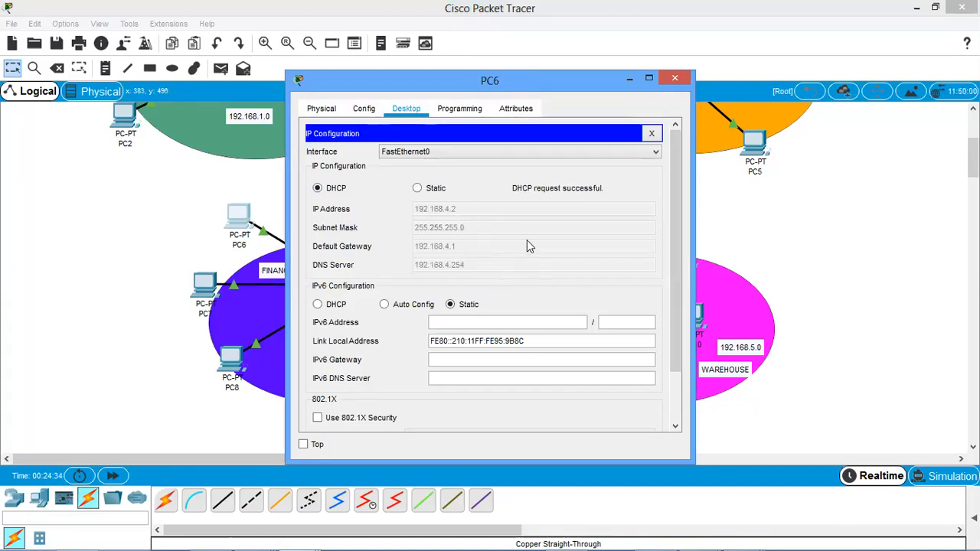
left_click(674, 79)
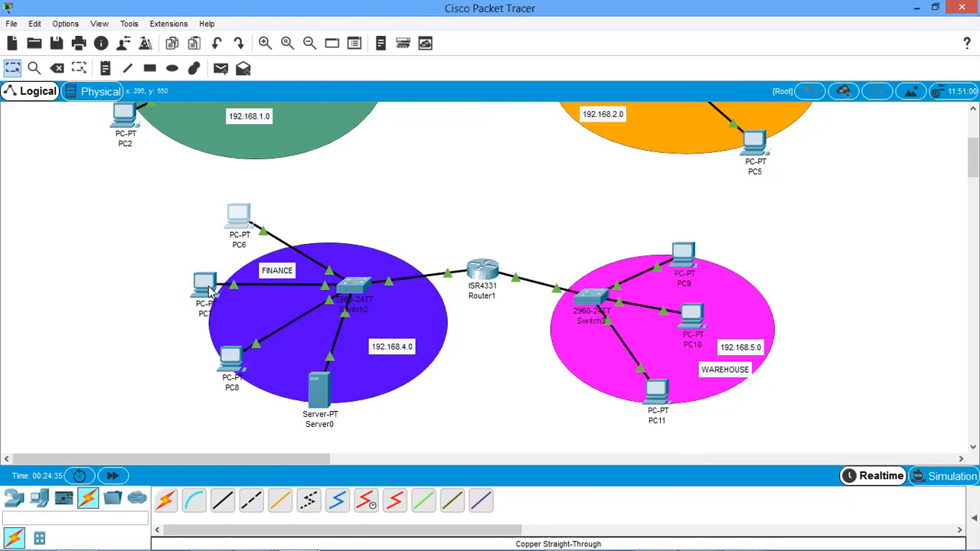
Switch PC7 in the Finance network to DHCP addressing and close its window.
left_click(209, 285)
left_click(402, 109)
left_click(356, 157)
left_click(318, 190)
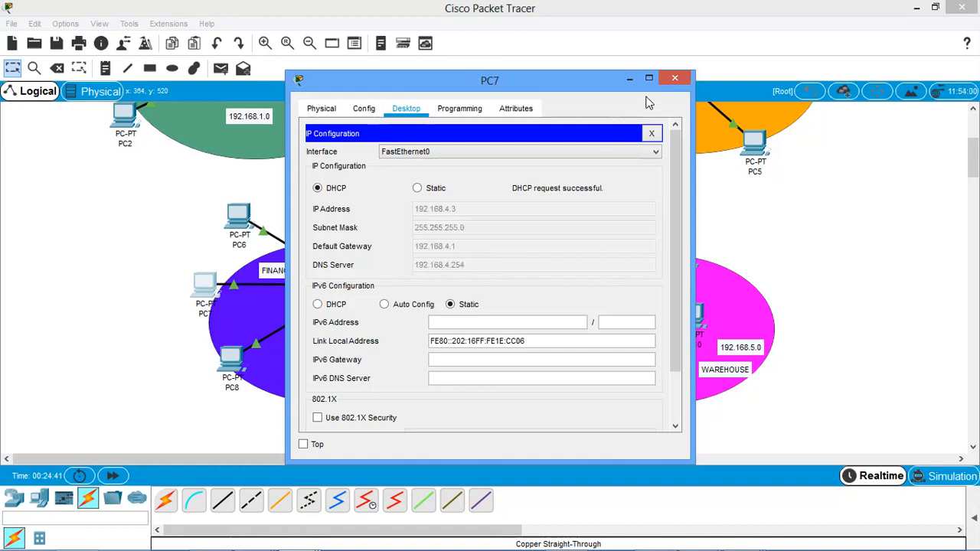
left_click(675, 79)
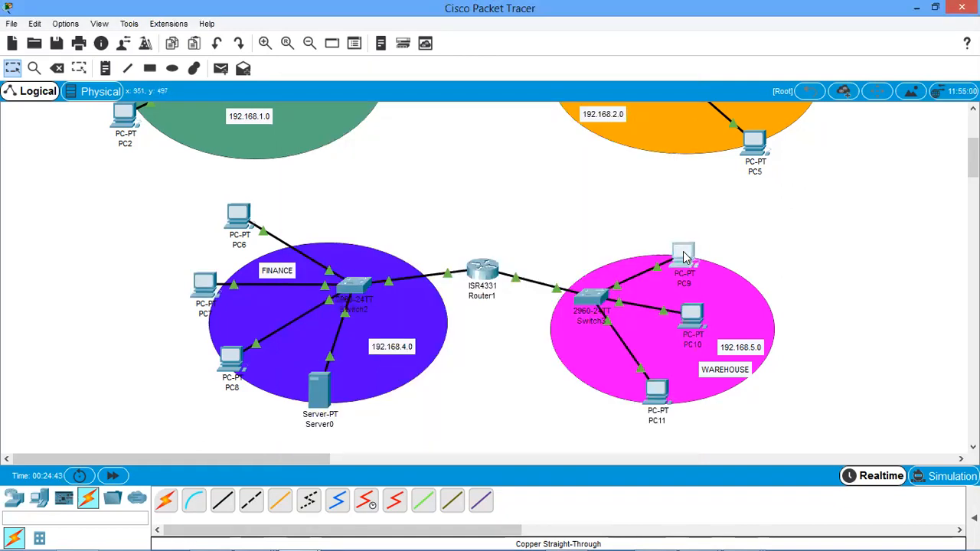
Switch PC9 in the Warehouse network to DHCP addressing and close its window.
left_click(681, 252)
left_click(405, 112)
left_click(360, 183)
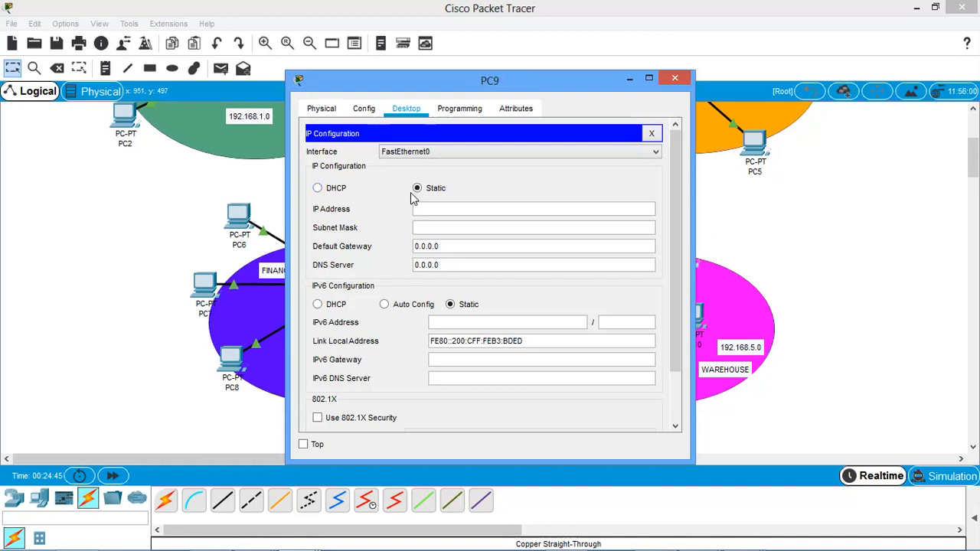
left_click(335, 190)
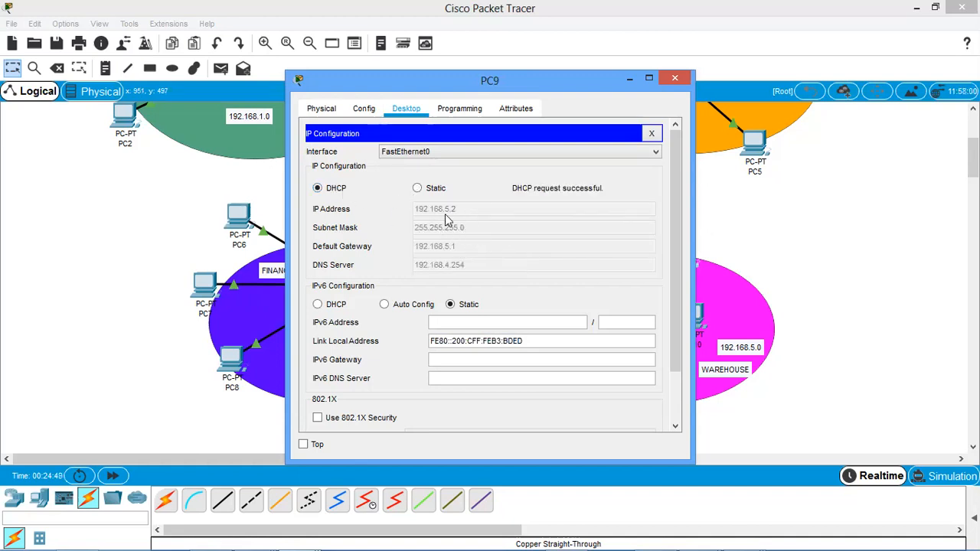
left_click(674, 78)
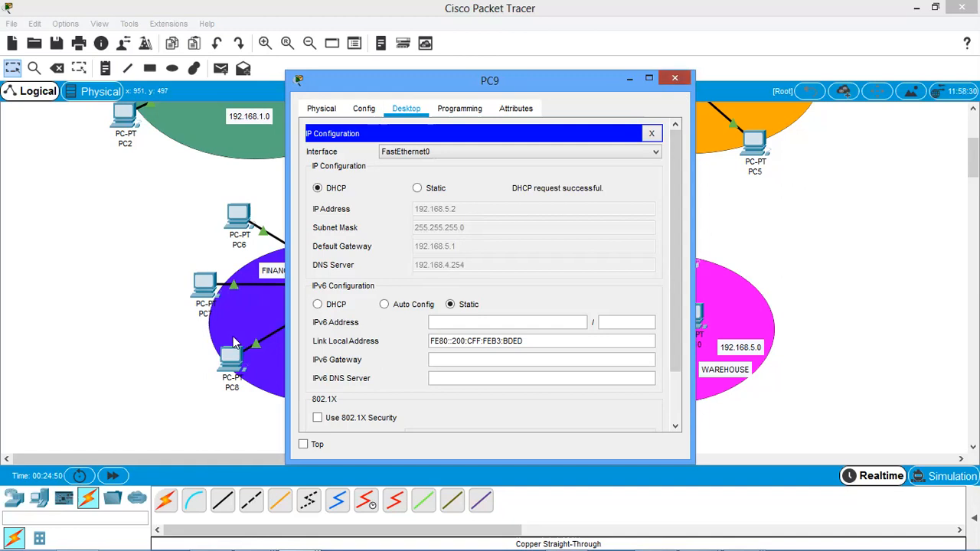
Switch PC8 in the Finance network to DHCP addressing and close its window.
left_click(233, 352)
left_click(406, 108)
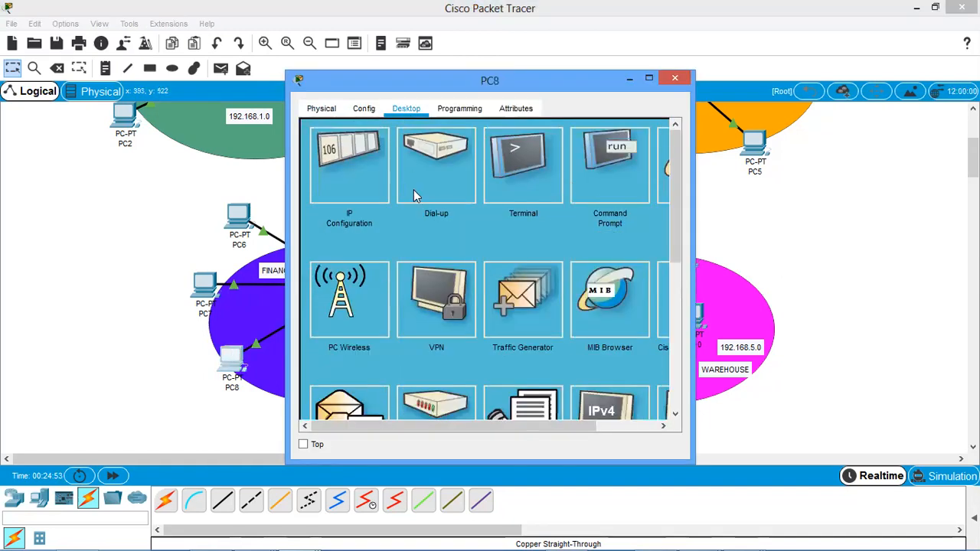
left_click(357, 190)
left_click(327, 190)
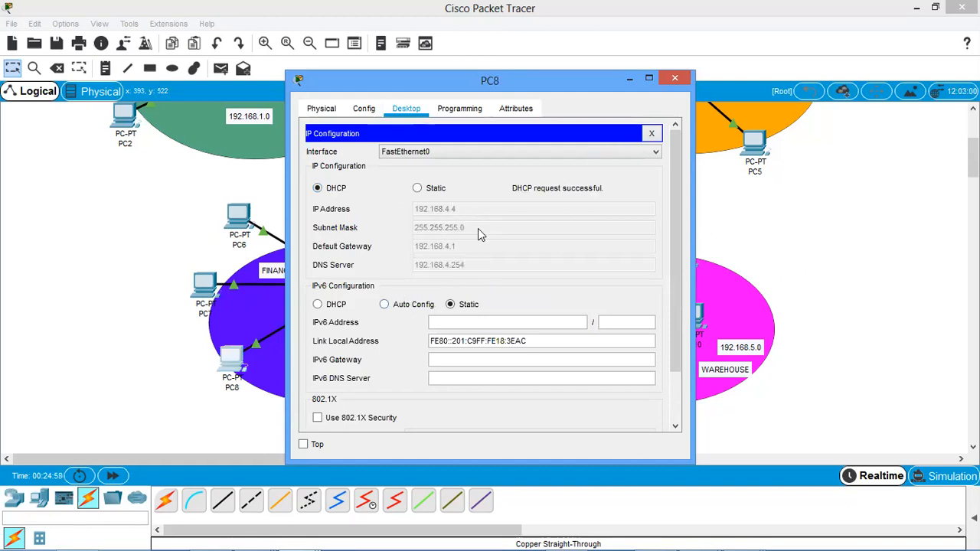
left_click(672, 83)
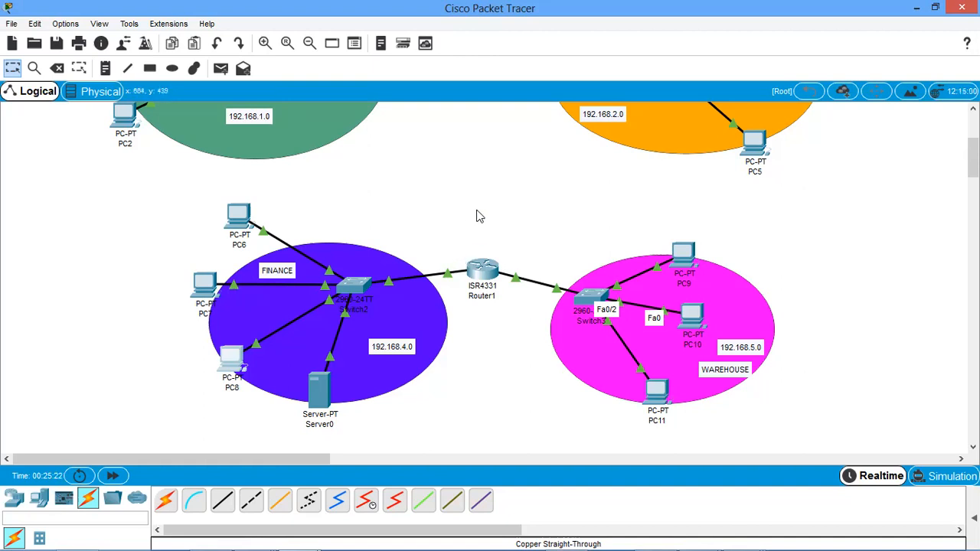
Review the last ip helper-address command and its server address in Router1's command line, and close the router window.
left_click(483, 274)
left_click_drag(808, 391, 650, 391)
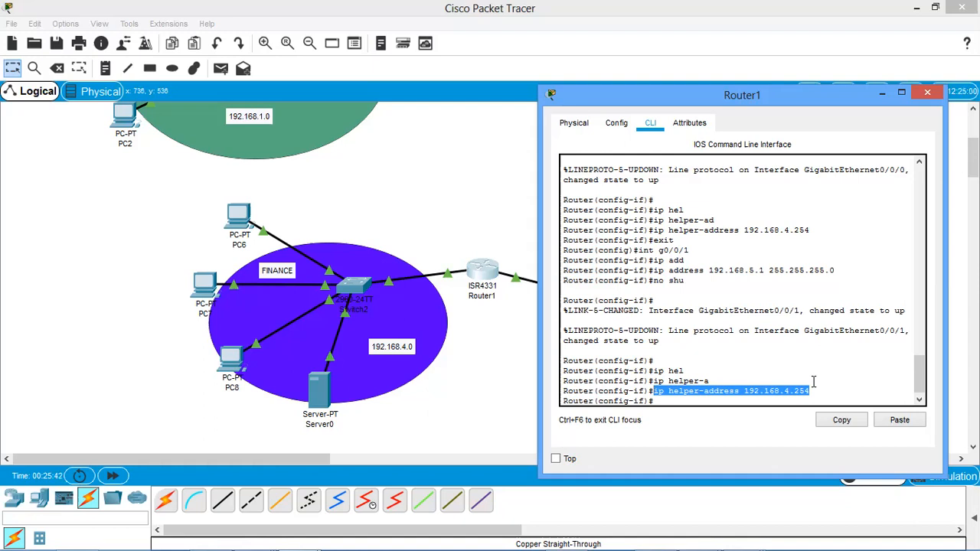
left_click_drag(813, 392, 650, 391)
left_click_drag(745, 392, 805, 395)
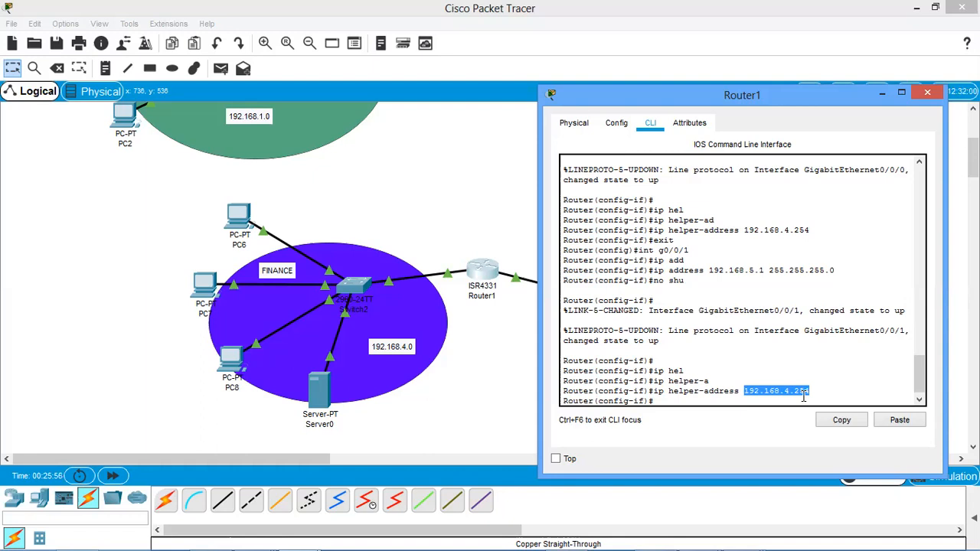
left_click(929, 94)
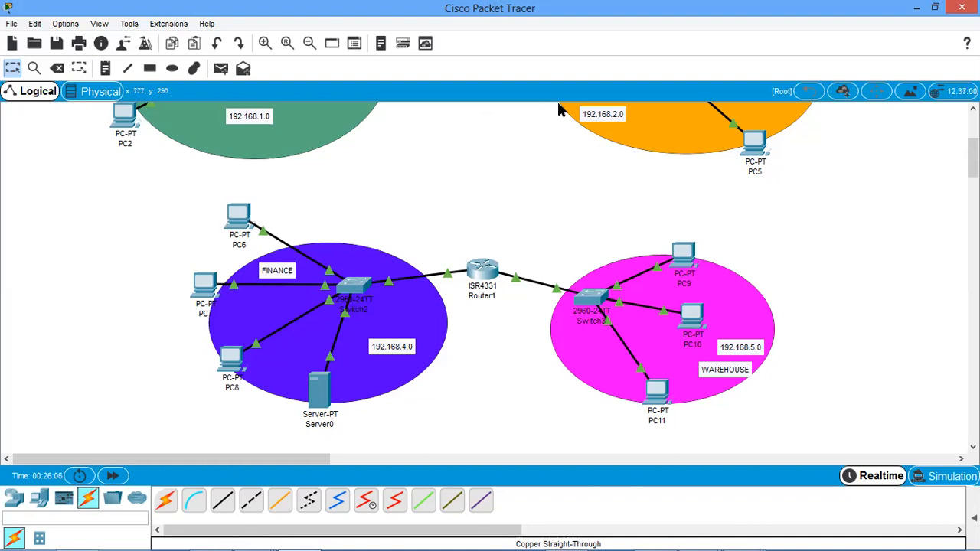
Reopen Server0 in a maximized window and display its DHCP service settings.
scroll(569, 182, "up", 2)
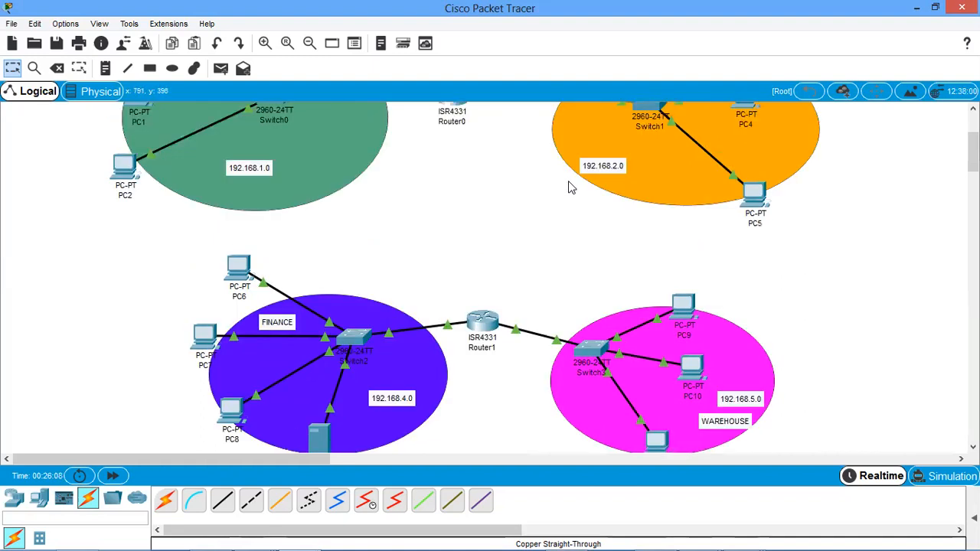
scroll(569, 182, "down", 1)
scroll(386, 394, "down", 1)
left_click(323, 396)
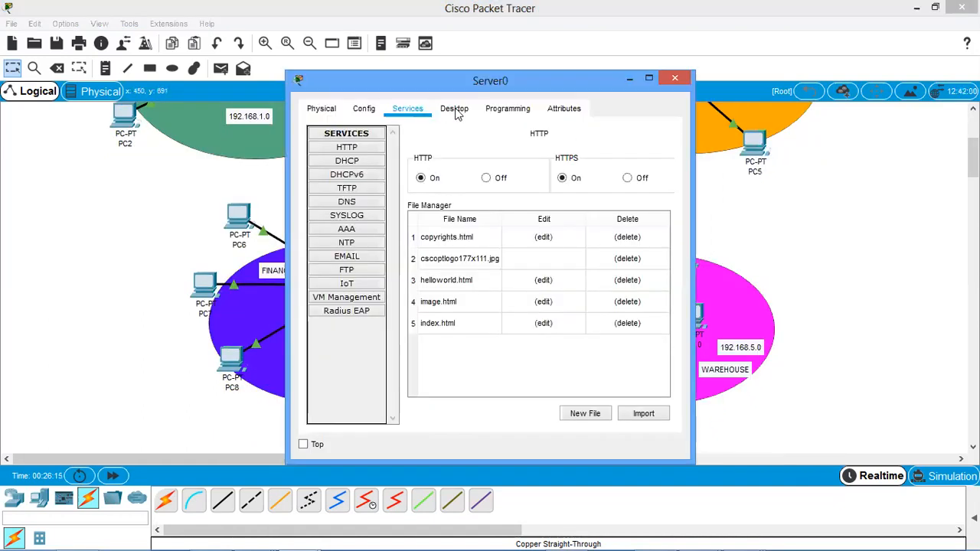
left_click(643, 78)
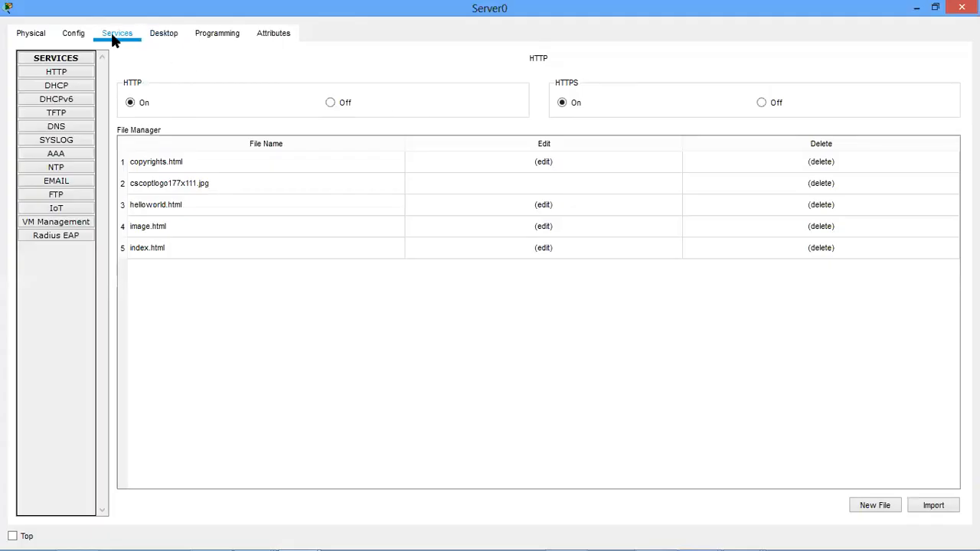
left_click(68, 87)
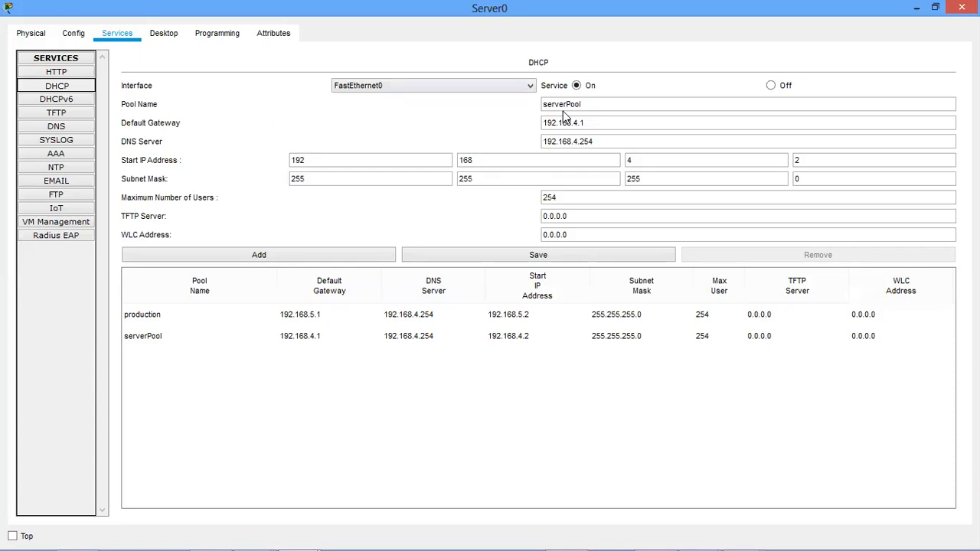
Highlight the default pool's name in the DHCP settings to examine it.
left_click(594, 105)
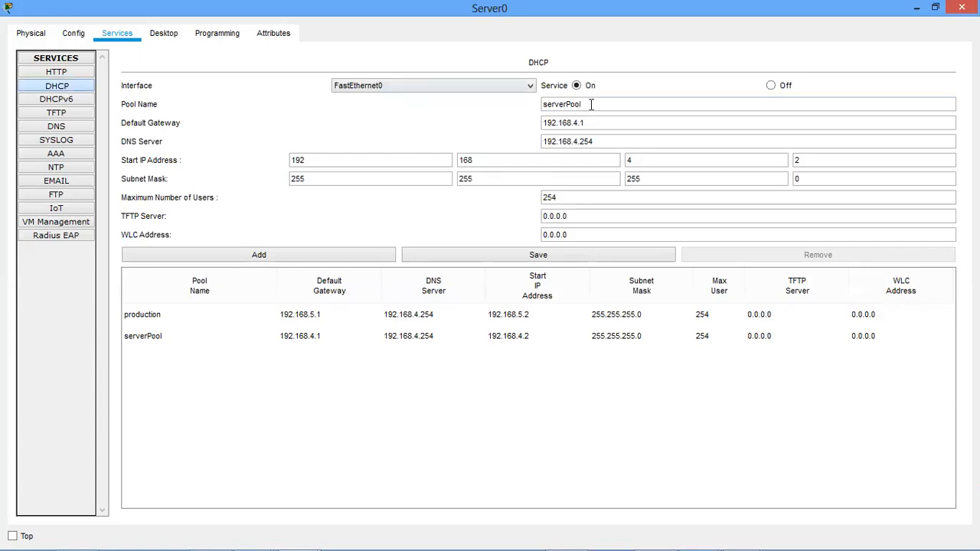
double_click(566, 105)
left_click(585, 104)
double_click(585, 104)
left_click(585, 104)
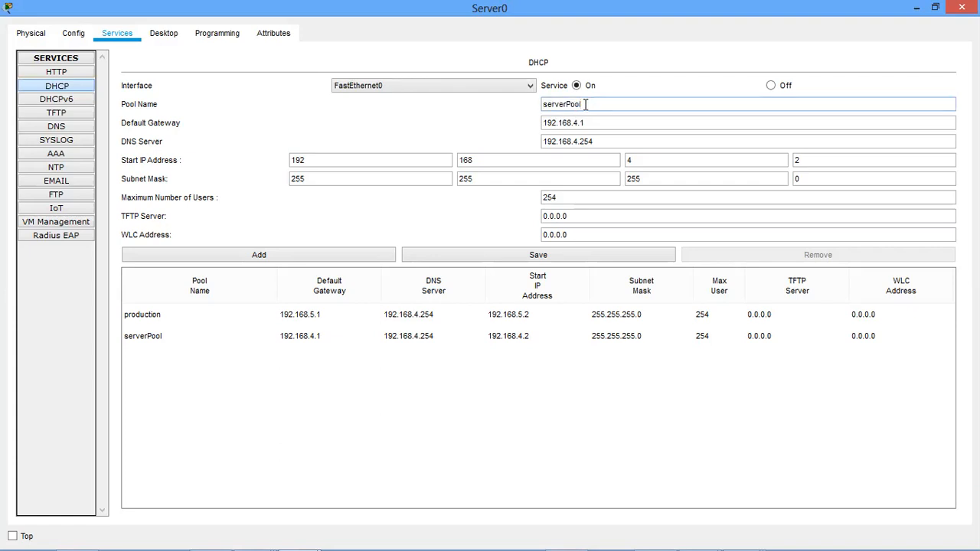
left_click_drag(585, 105, 538, 105)
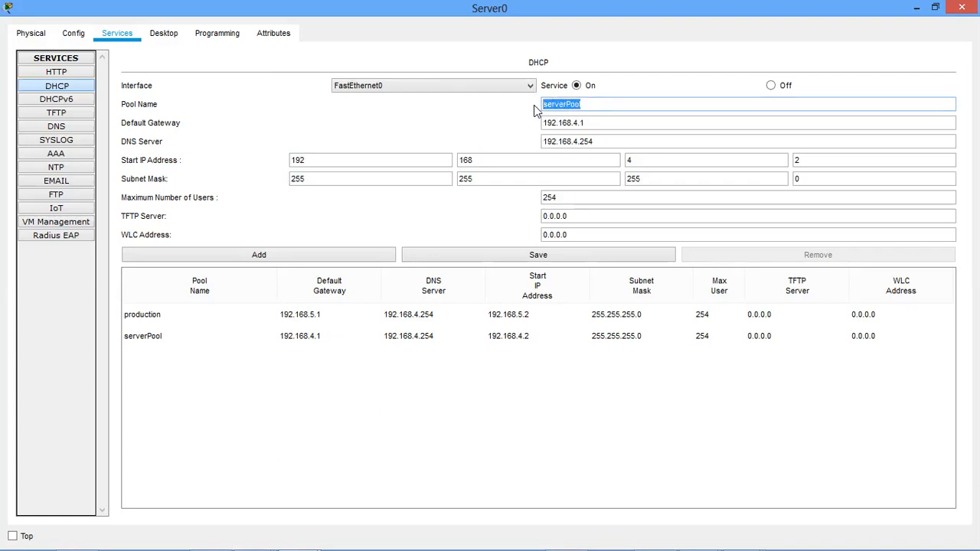
left_click(587, 105)
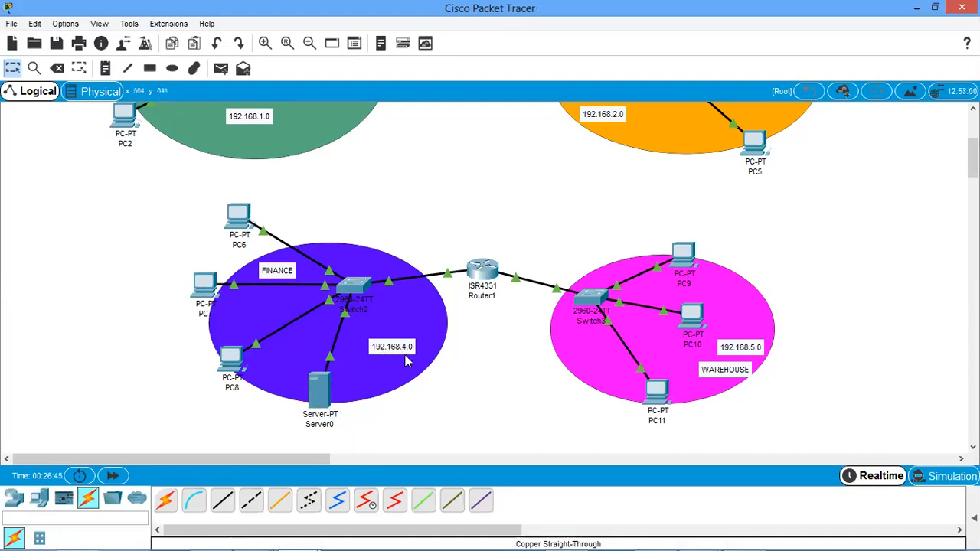
Reopen Server0's maximized DHCP settings and review serverPool's name, default gateway, DNS server and start IP address.
left_click(317, 394)
left_click(649, 80)
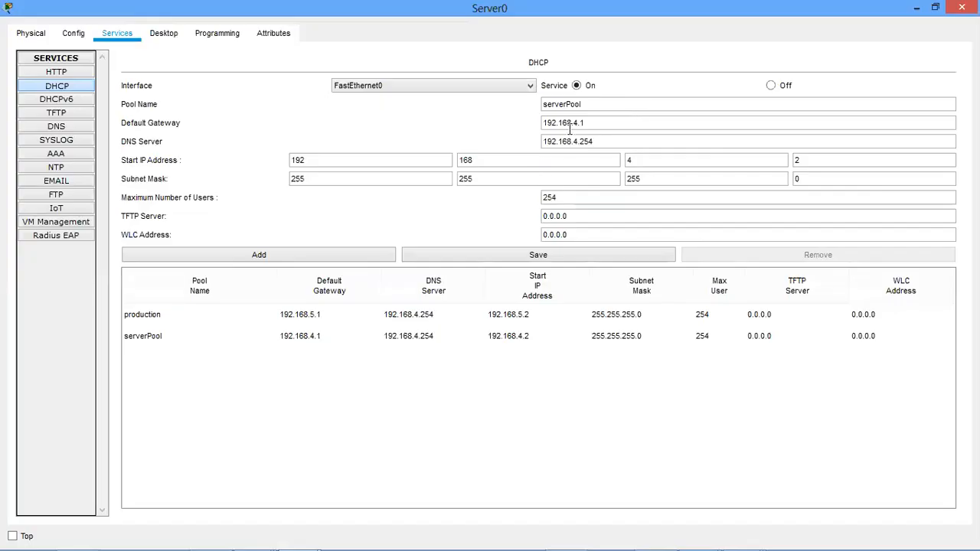
left_click_drag(583, 105, 534, 103)
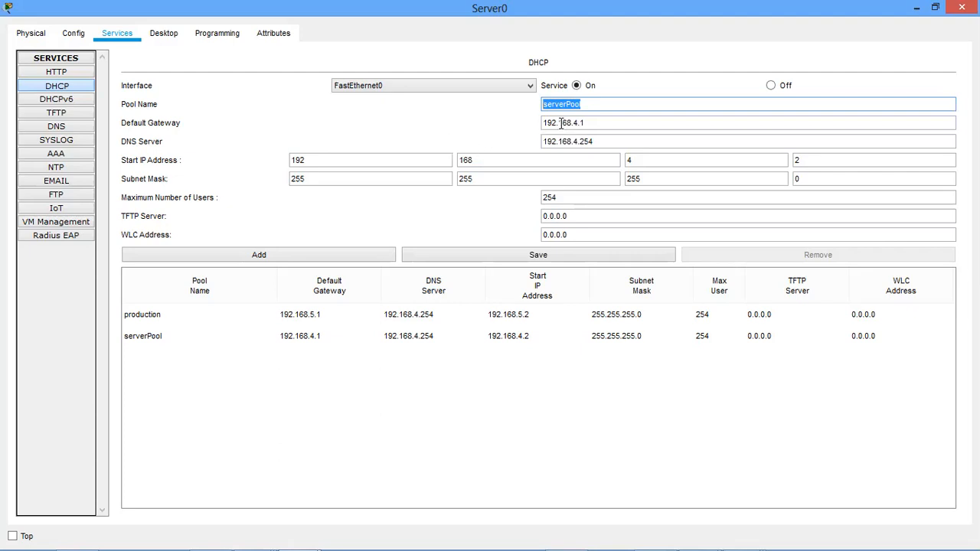
left_click(586, 124)
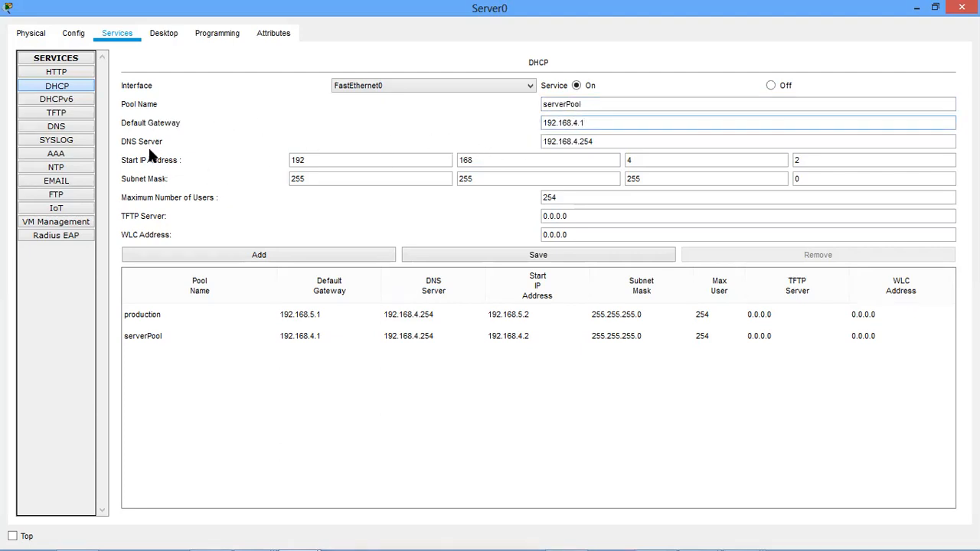
left_click(614, 145)
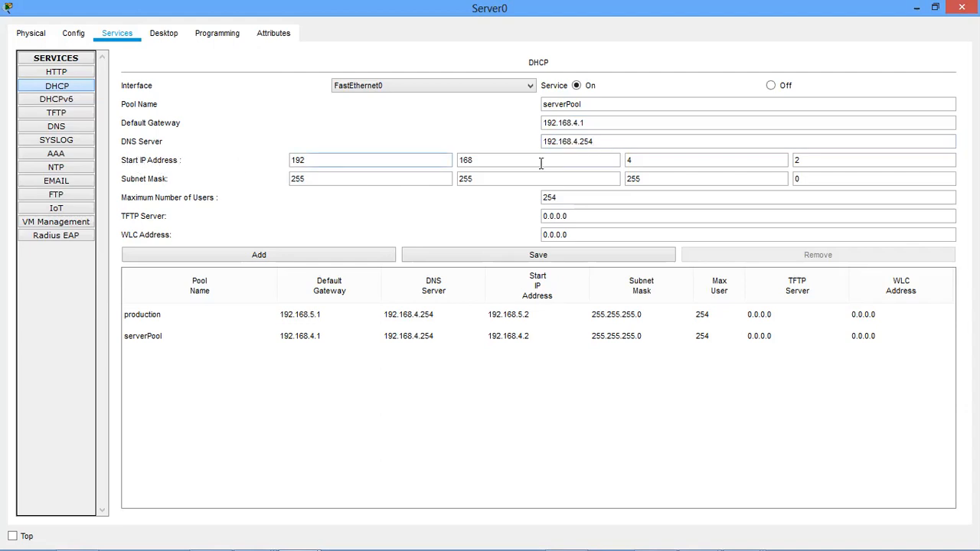
left_click(813, 159)
left_click(594, 124)
left_click_drag(594, 124, 508, 127)
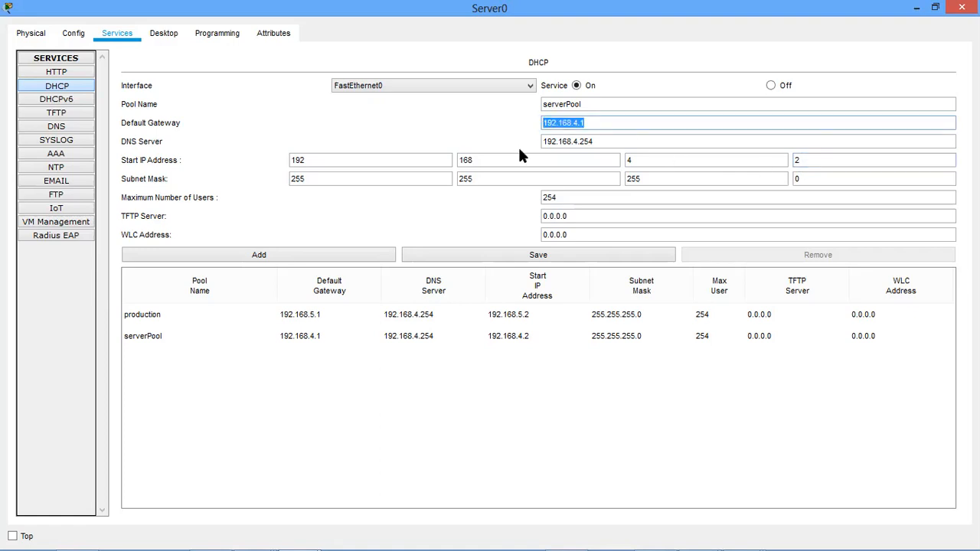
Review serverPool's subnet mask and pool name, and select its entry in the pool list.
left_click(331, 180)
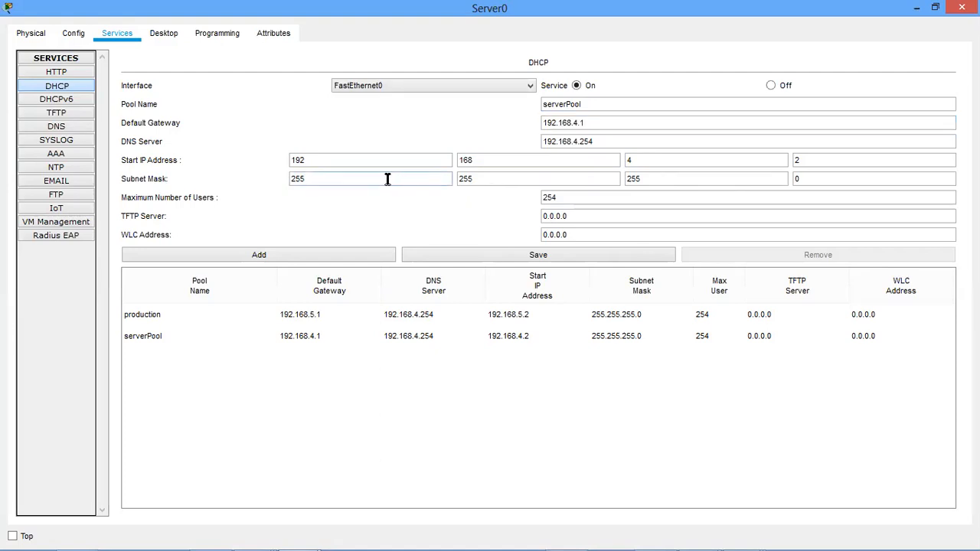
left_click(485, 175)
left_click(811, 189)
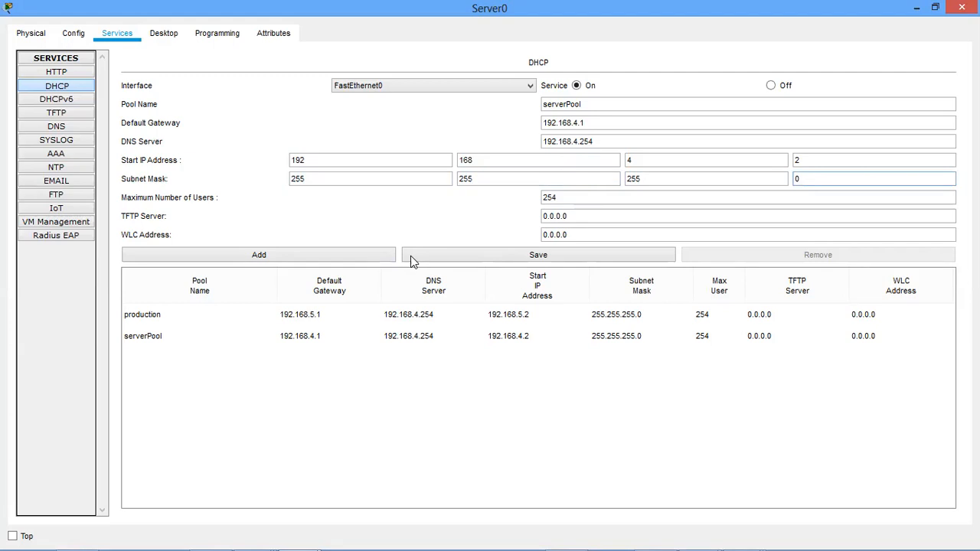
left_click_drag(586, 103, 524, 109)
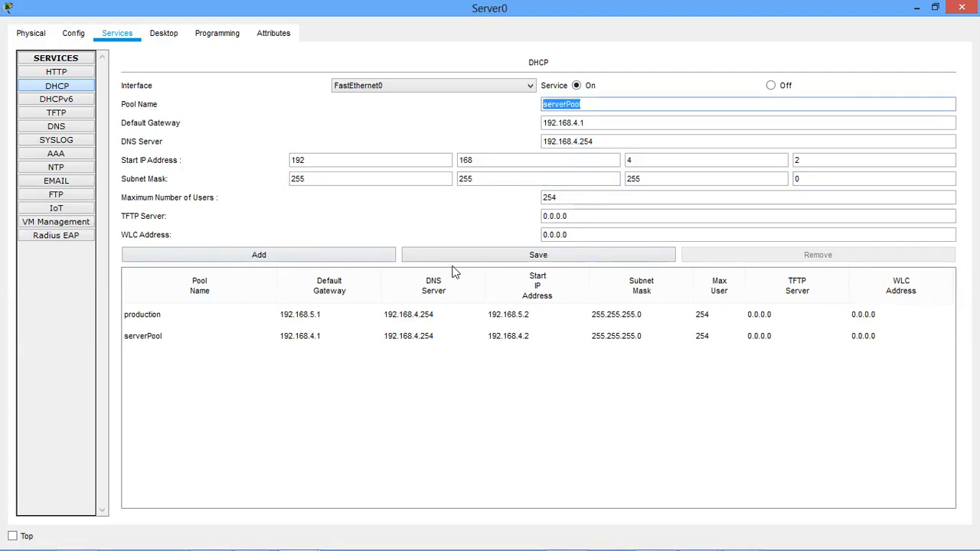
left_click(417, 342)
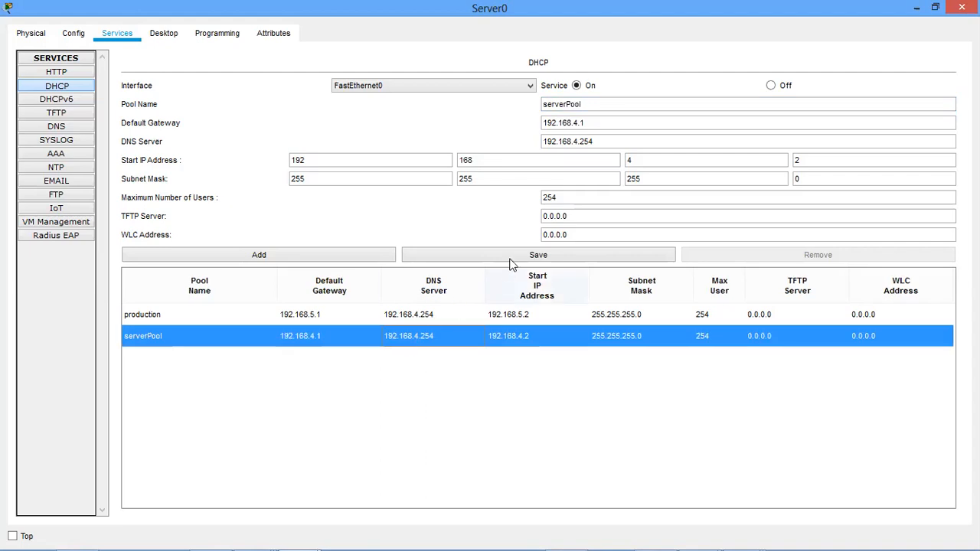
Review the production pool's default gateway, DNS server, start IP address and subnet mask, and close Server0's window.
left_click(341, 313)
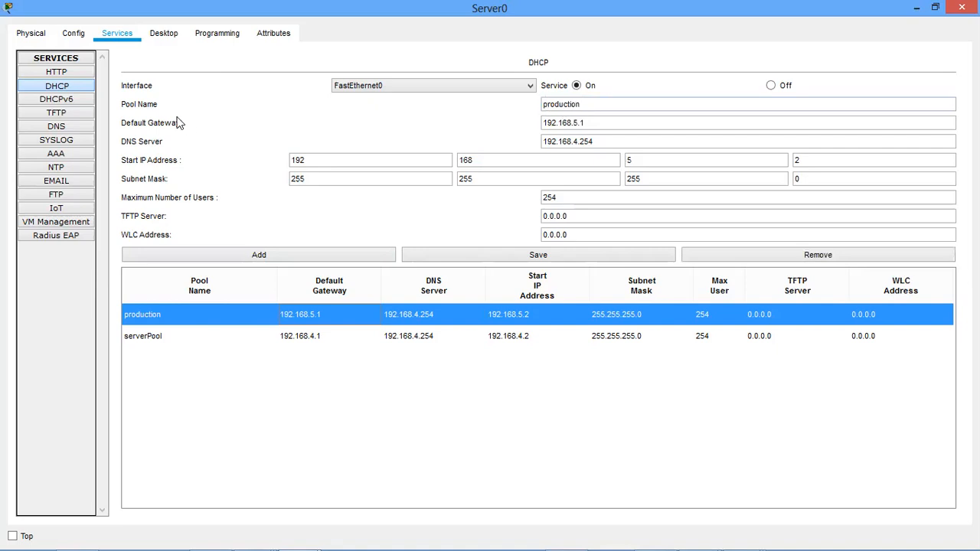
left_click(158, 103)
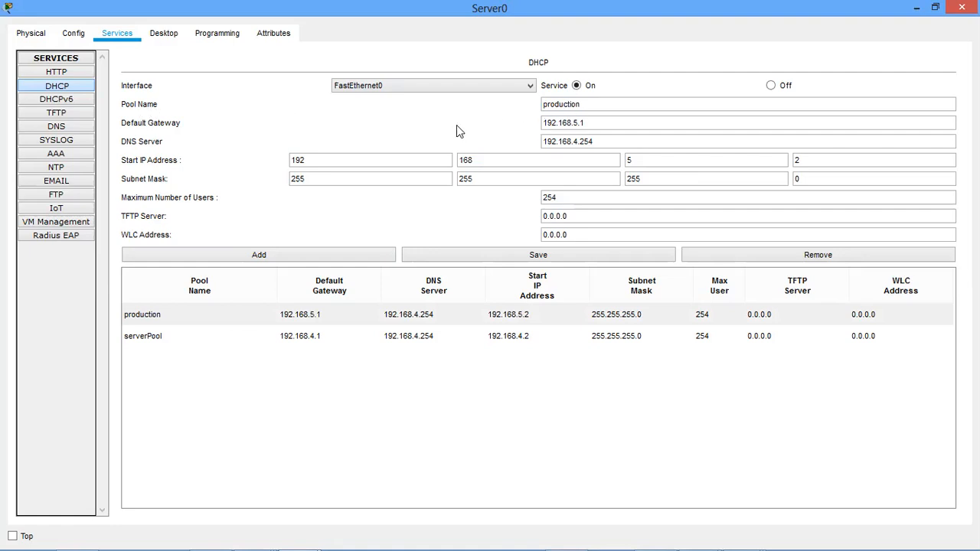
left_click_drag(594, 121, 536, 120)
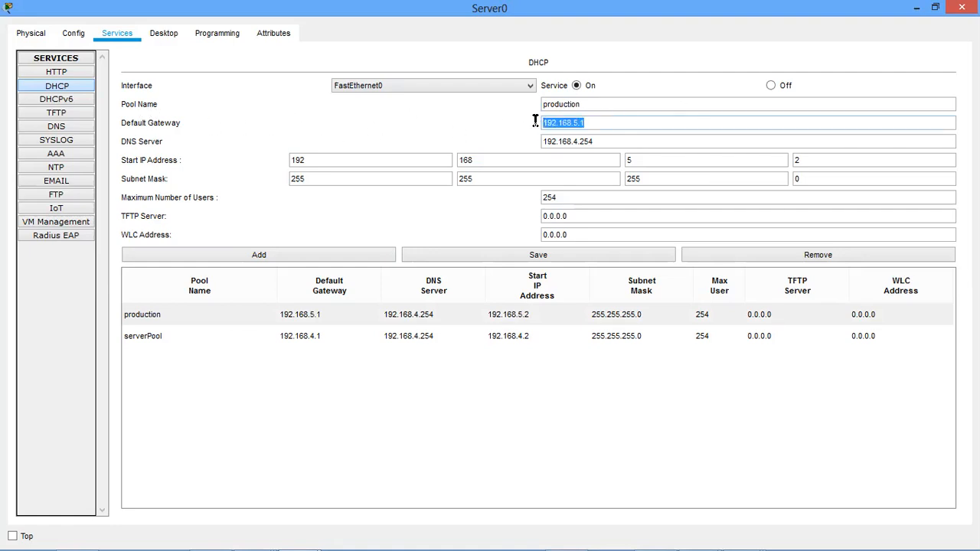
left_click_drag(611, 141, 536, 146)
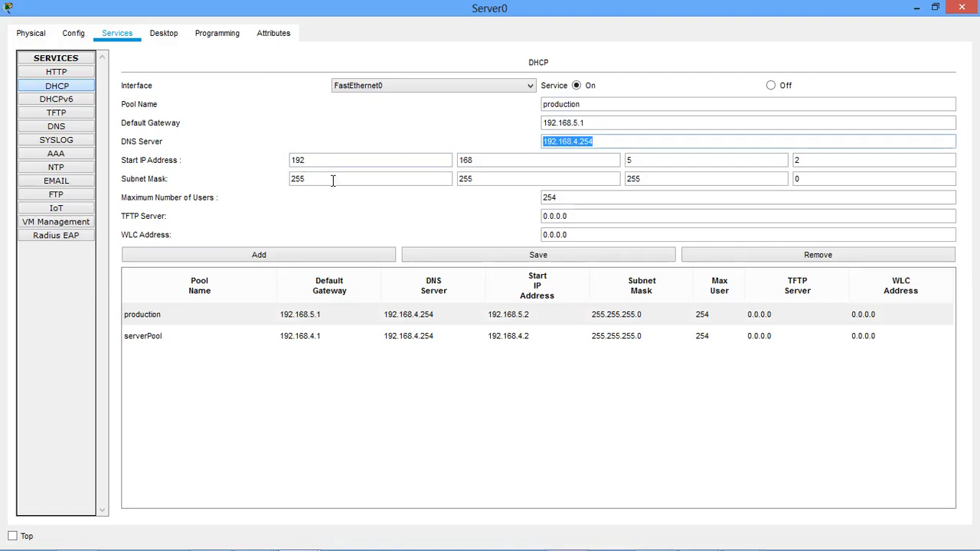
left_click(470, 160)
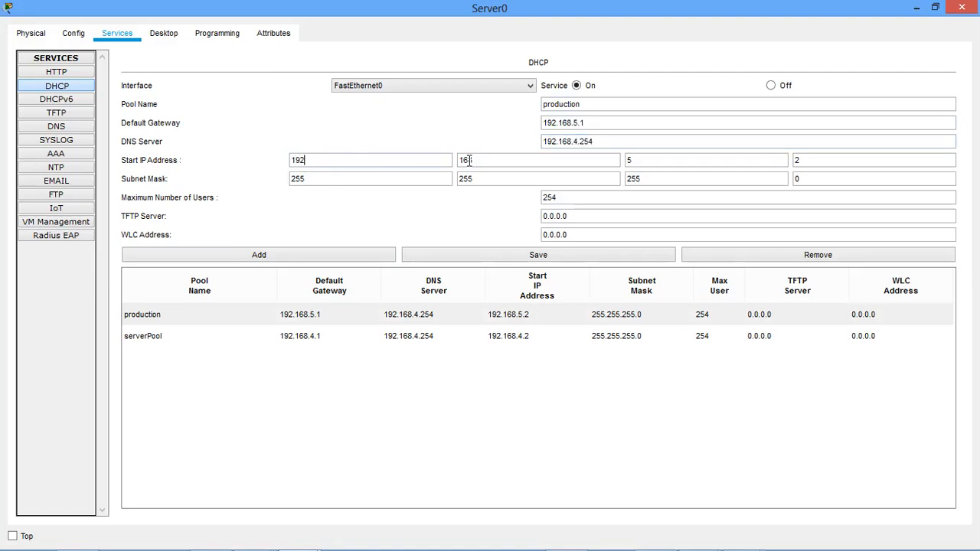
left_click(655, 161)
left_click(814, 161)
left_click(667, 177)
left_click(834, 184)
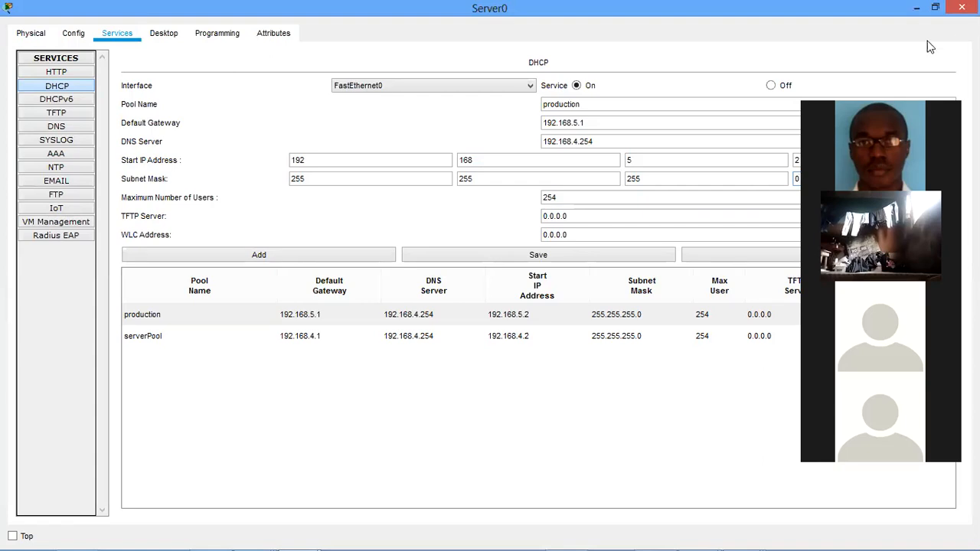
left_click(961, 7)
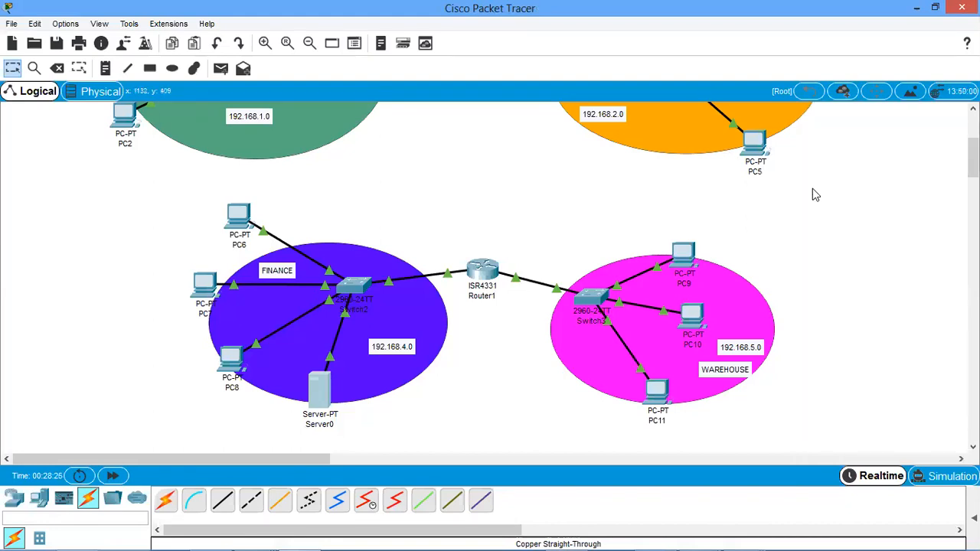
scroll(815, 193, "up", 1)
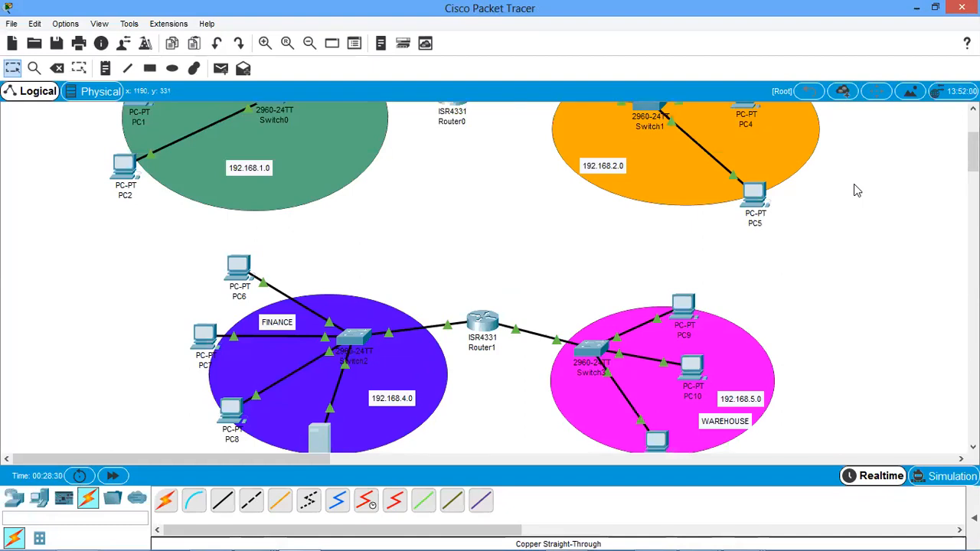
left_click(320, 438)
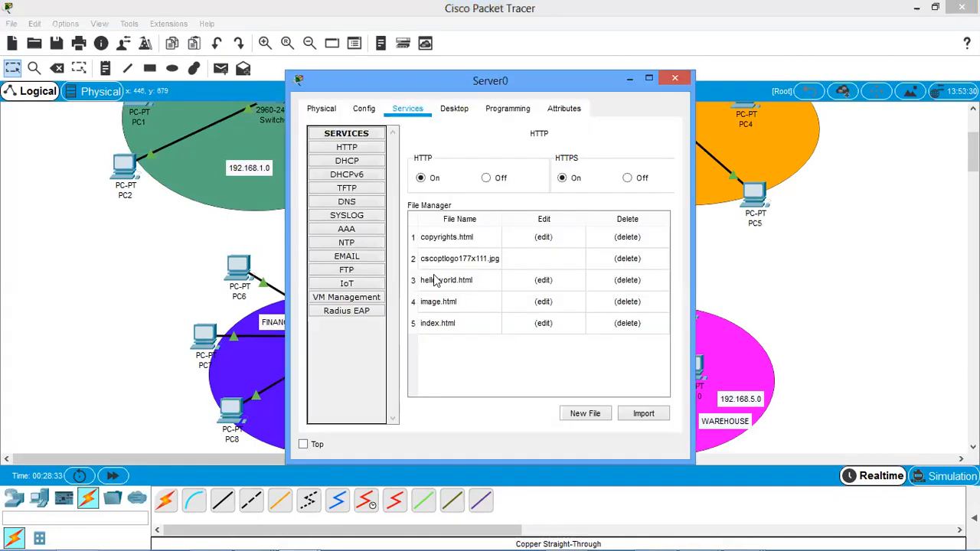
left_click(650, 80)
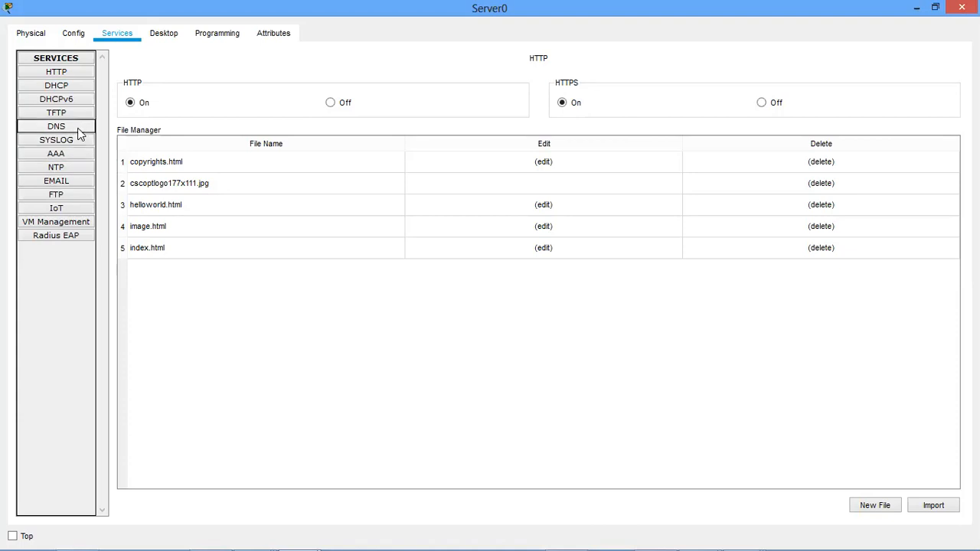
left_click(916, 8)
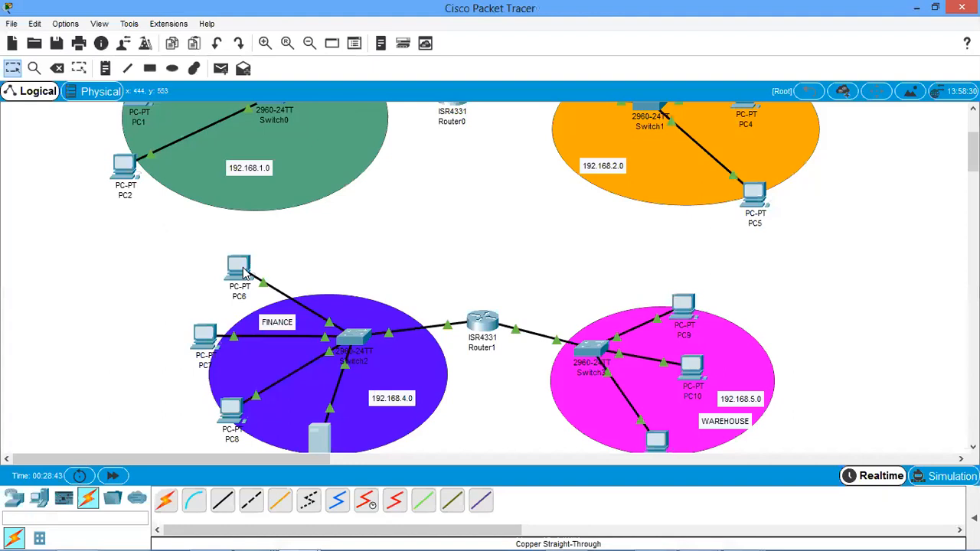
Check PC6's IP address and ping 192.168.4.2 from PC9's Command Prompt, keeping the Finance network in view.
mouse_move(245, 271)
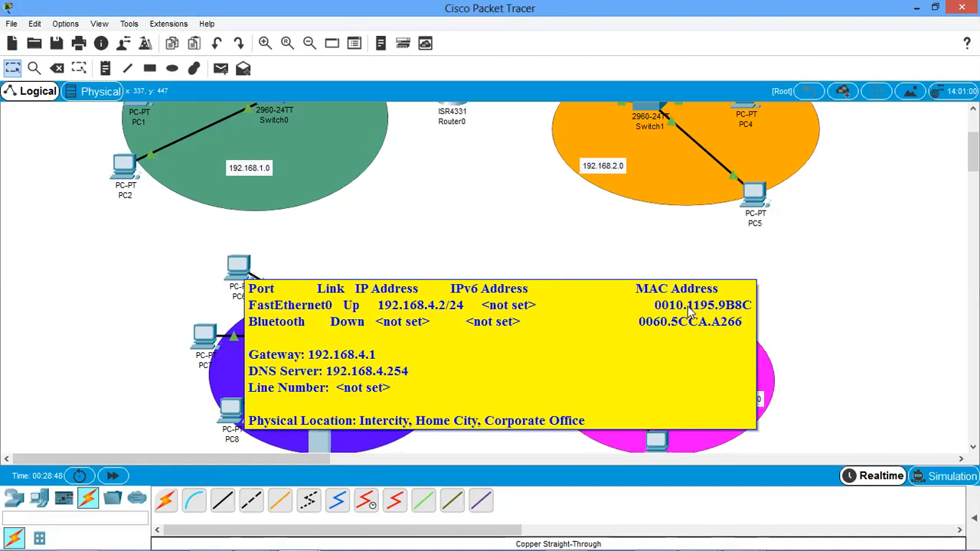
mouse_move(689, 312)
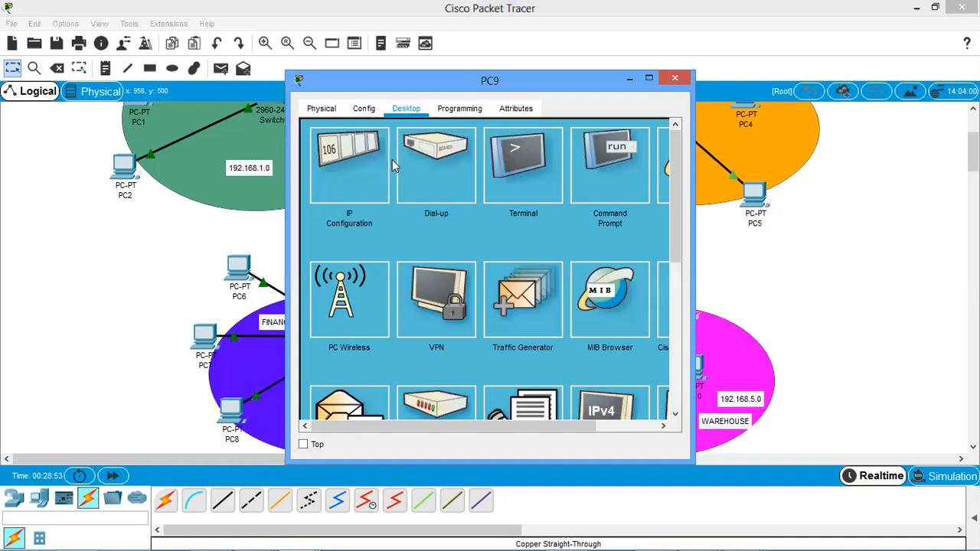
left_click(611, 175)
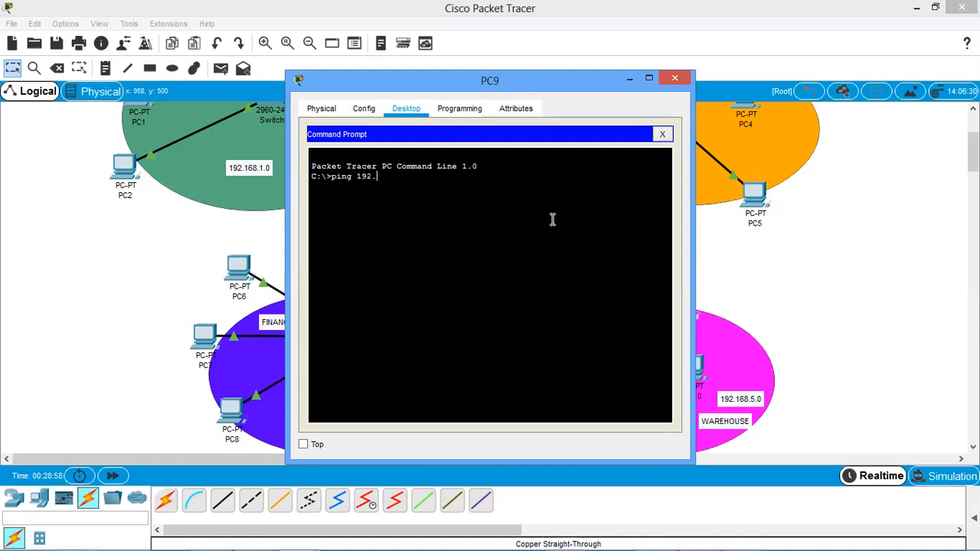
type("168.4.2")
key("Return")
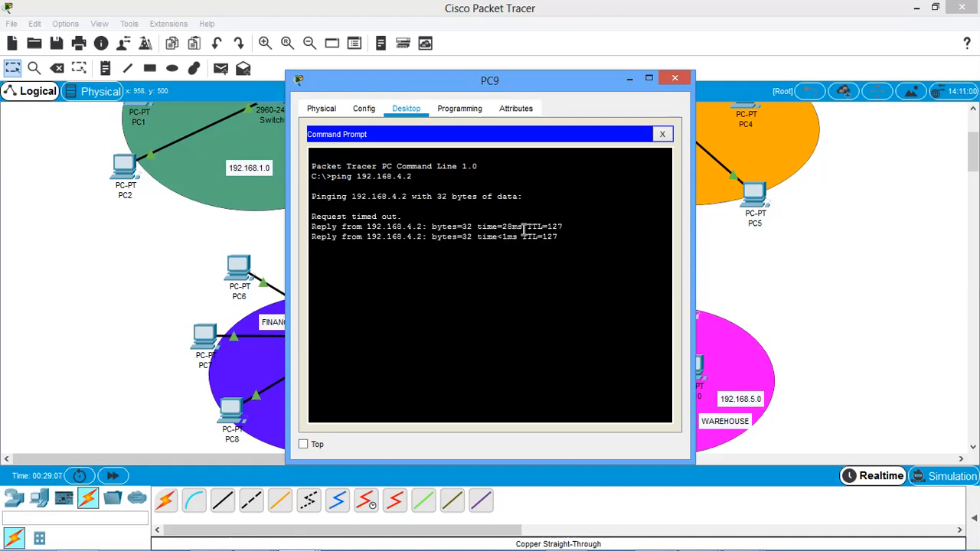
left_click_drag(562, 84, 566, 84)
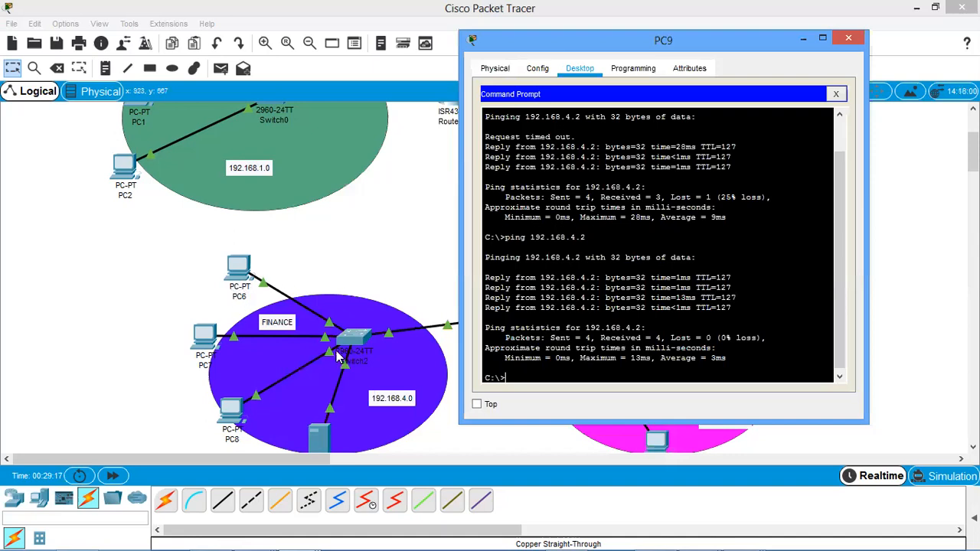
Turn on Server0's DNS service and add an A record that maps pc6 to 192.168.4.2.
left_click(323, 430)
left_click(323, 437)
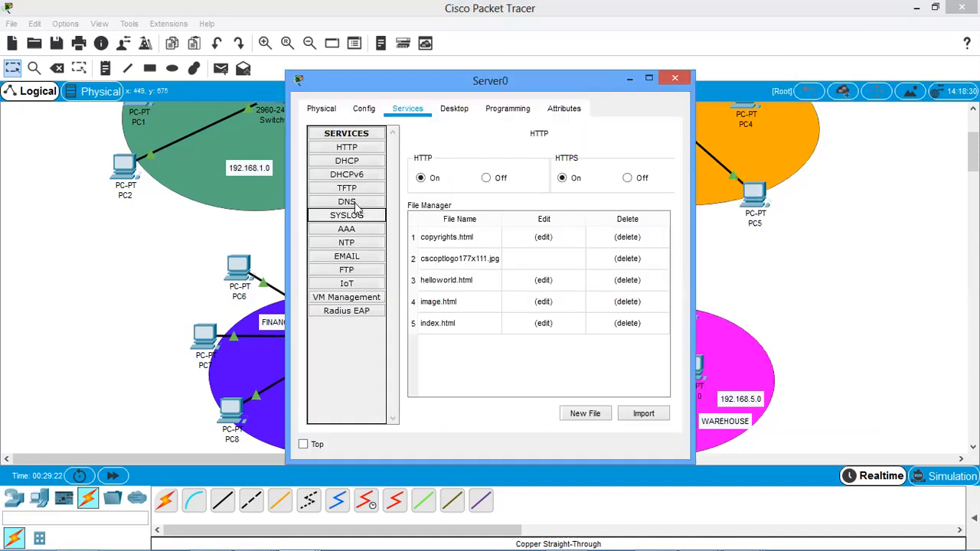
left_click(357, 202)
left_click(503, 160)
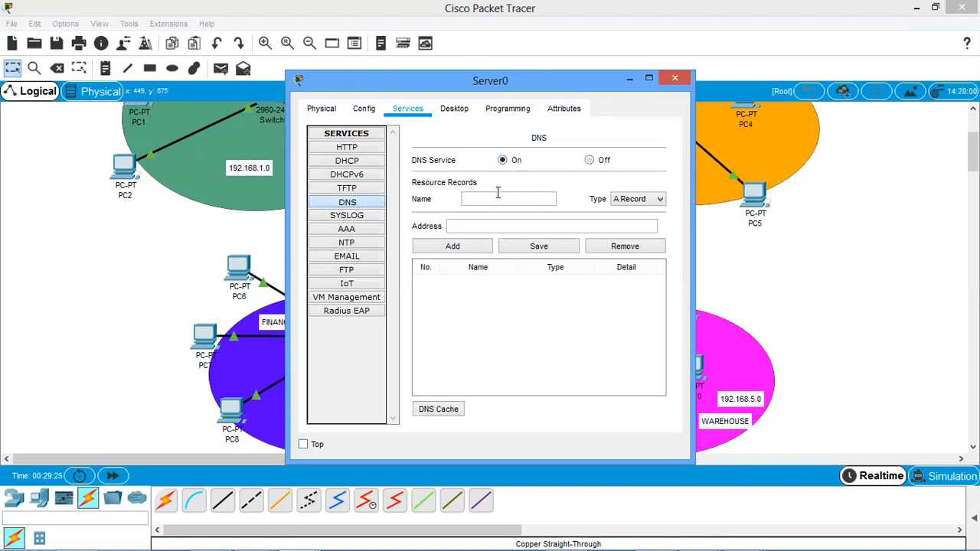
left_click(649, 79)
left_click(381, 122)
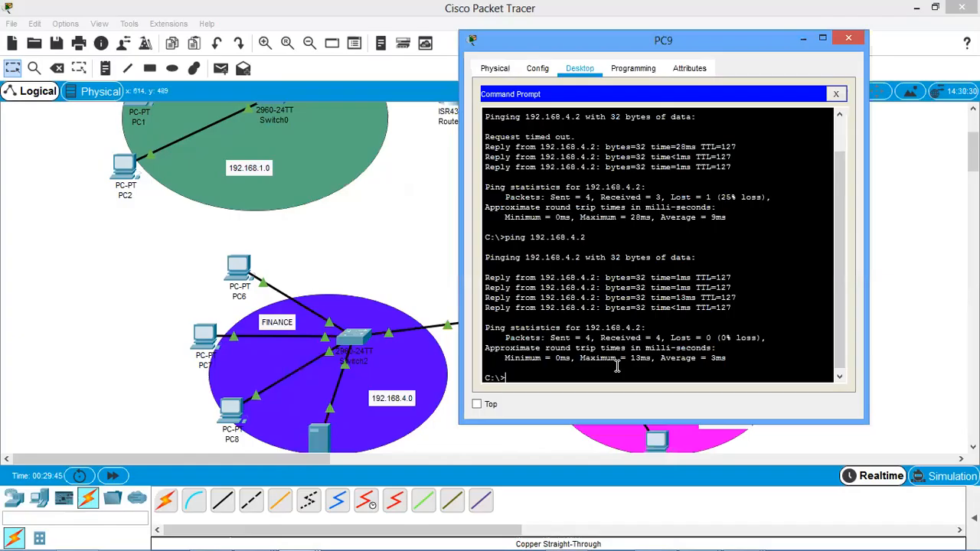
Ping the host name pc6 from PC9's Command Prompt to test name resolution.
key("Up")
key("BackSpace")
key("BackSpace")
key("BackSpace")
key("BackSpace")
key("BackSpace")
key("BackSpace")
key("BackSpace")
key("BackSpace")
key("BackSpace")
key("BackSpace")
key("BackSpace")
type("pc6")
key("Return")
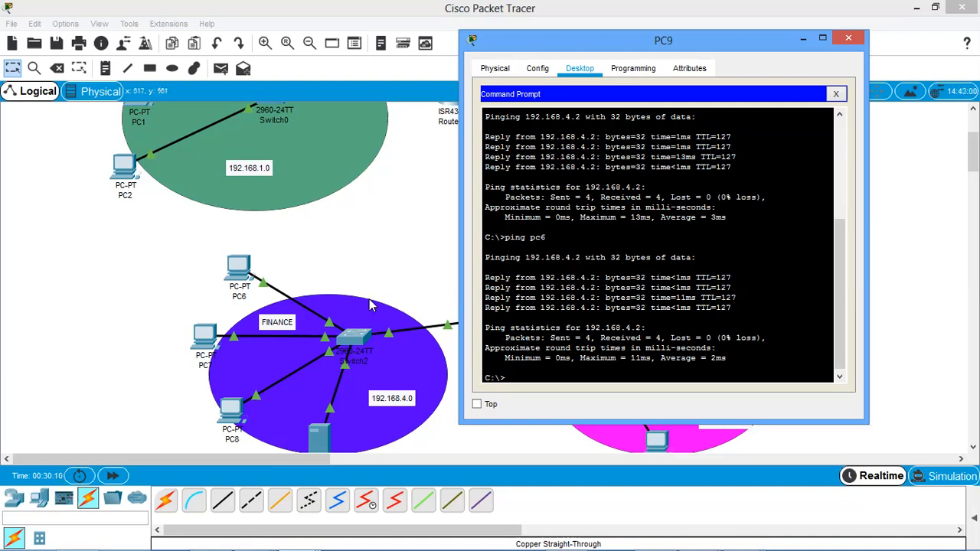
Check PC7's IP address and ping 192.168.4.3 from PC9's Command Prompt.
left_click(368, 248)
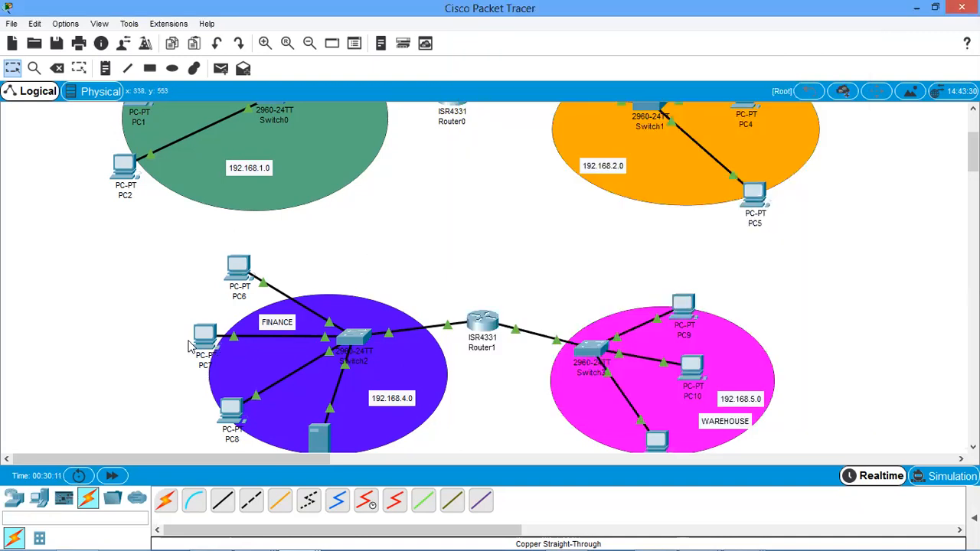
mouse_move(202, 338)
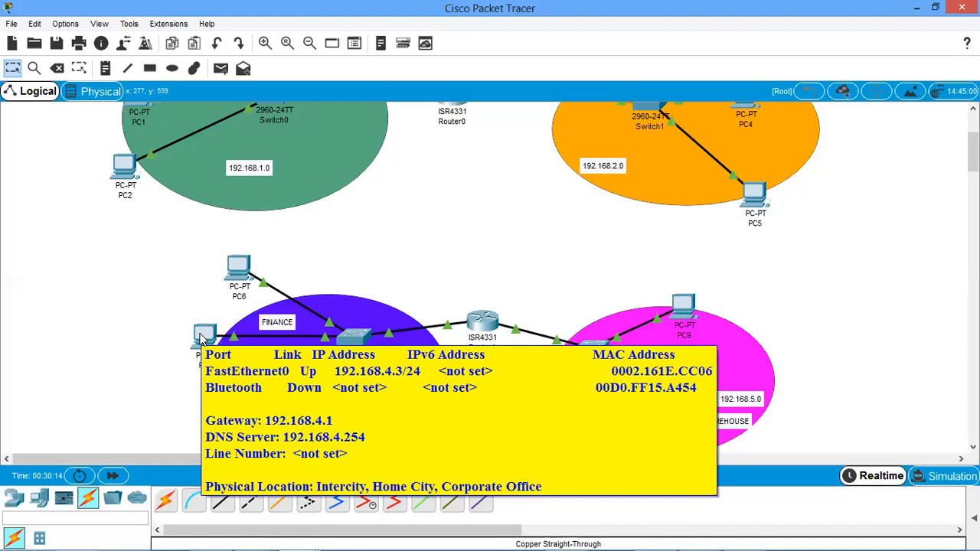
left_click(689, 312)
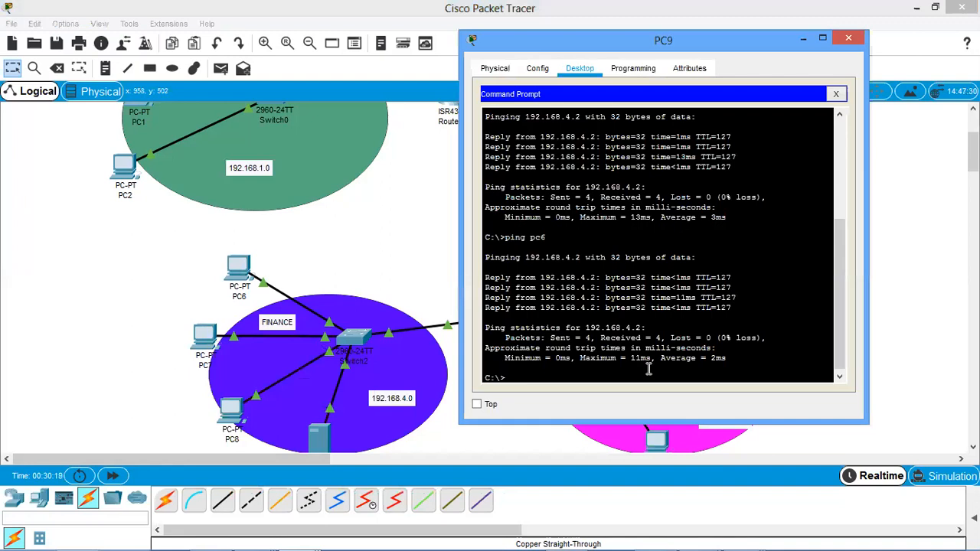
type("ping 192.168.4.3")
key("Return")
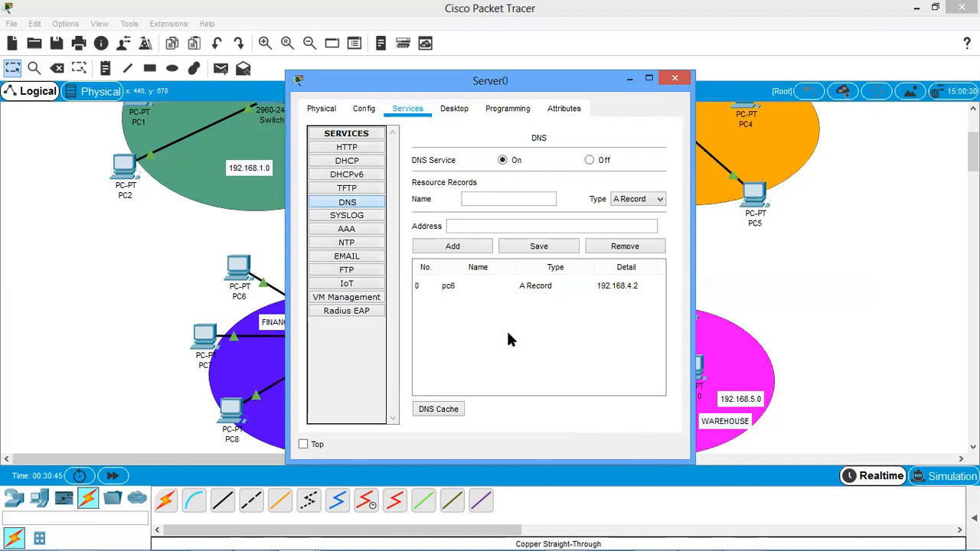
Add a DNS A record on Server0 that maps admin to 192.168.4.3, and minimize the server window.
left_click(648, 78)
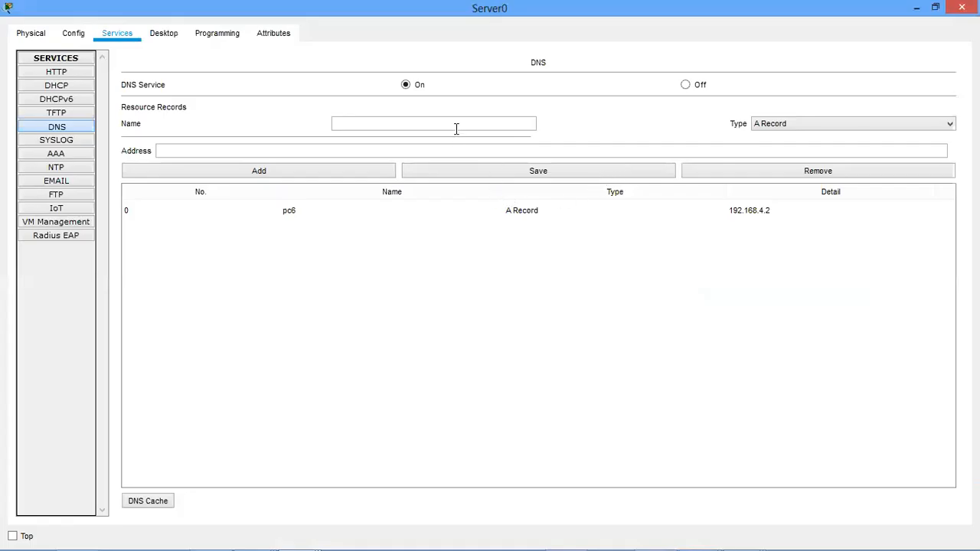
left_click(396, 123)
type("admin")
left_click(361, 150)
type("192.168.1")
key("BackSpace")
type("4.3")
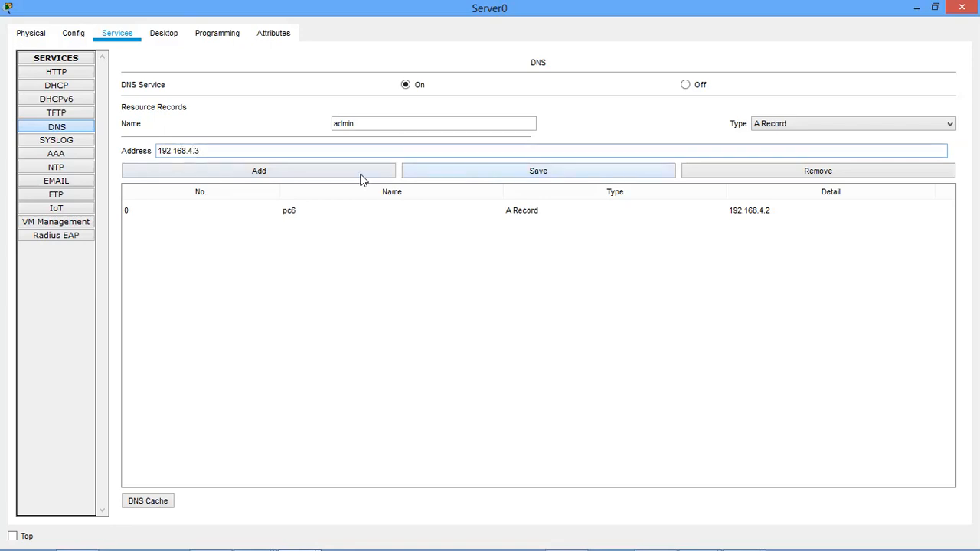
left_click(362, 173)
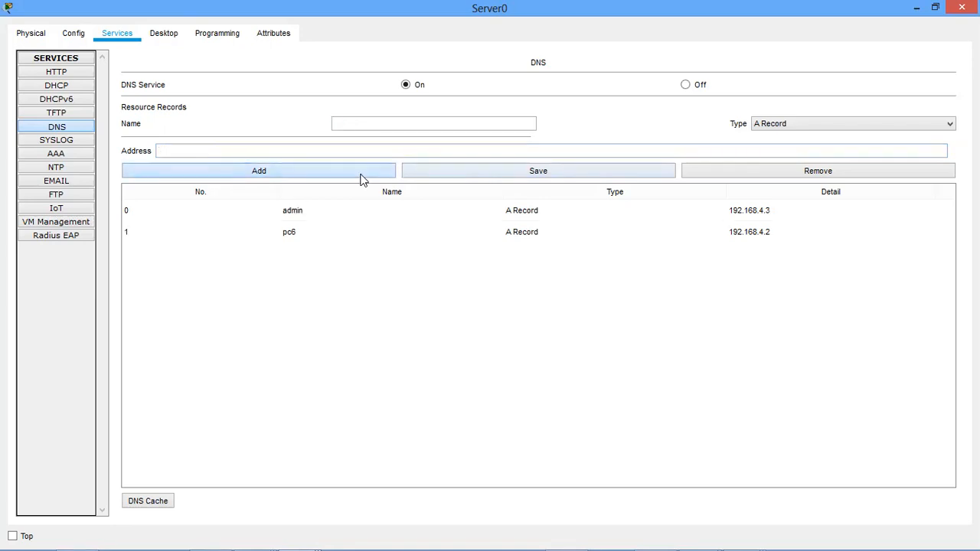
left_click(915, 8)
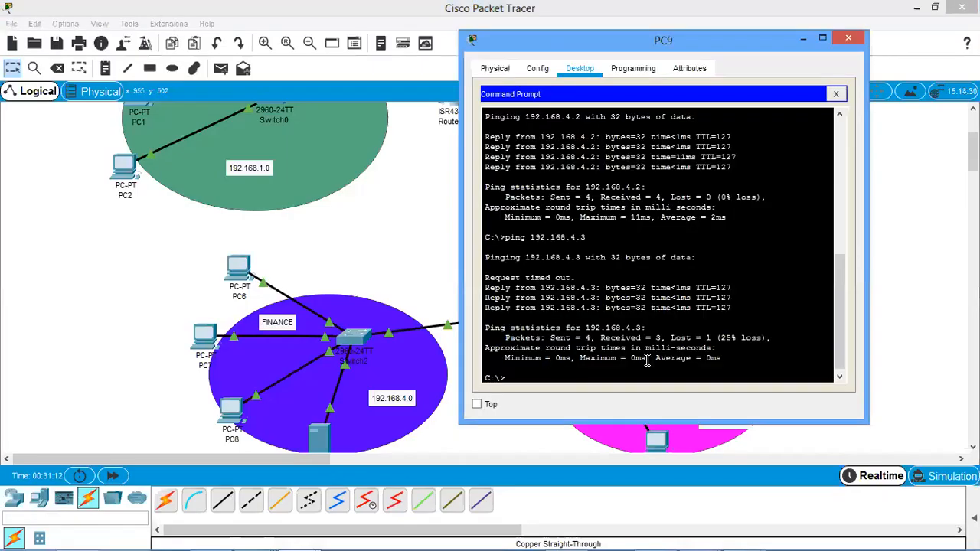
Ping the host name admin from PC9's Command Prompt.
type("ping 192.168")
key("BackSpace")
key("BackSpace")
key("BackSpace")
key("BackSpace")
key("BackSpace")
key("BackSpace")
key("BackSpace")
type("admin")
key("Return")
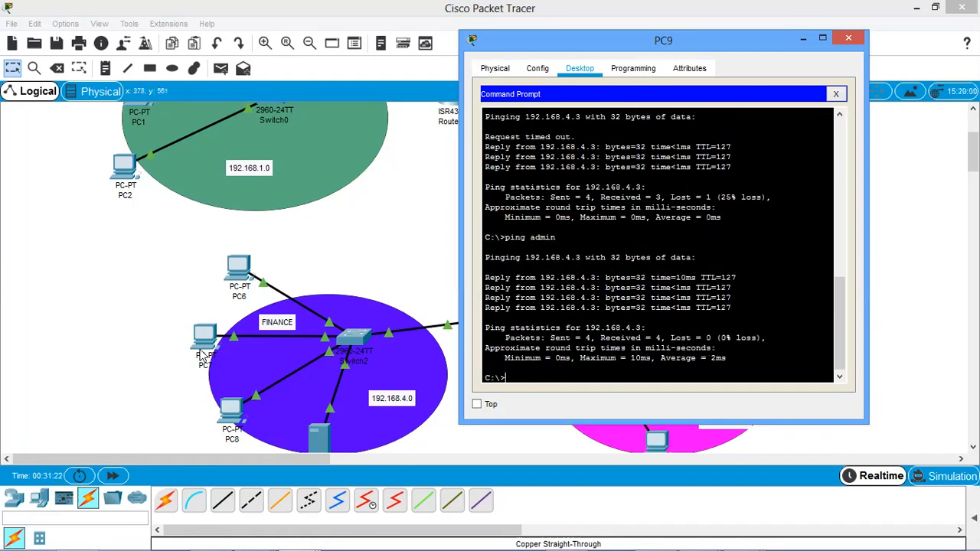
key("Up")
key("BackSpace")
key("BackSpace")
key("BackSpace")
key("BackSpace")
key("BackSpace")
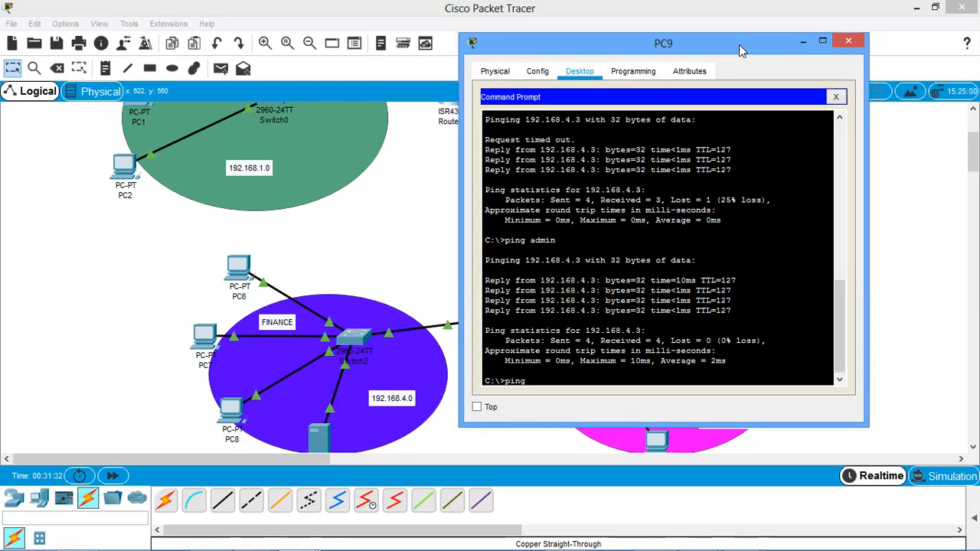
Close PC9's Command Prompt, review its DHCP-assigned IP configuration including the DNS server, and close the PC9 window.
left_click_drag(739, 37, 630, 93)
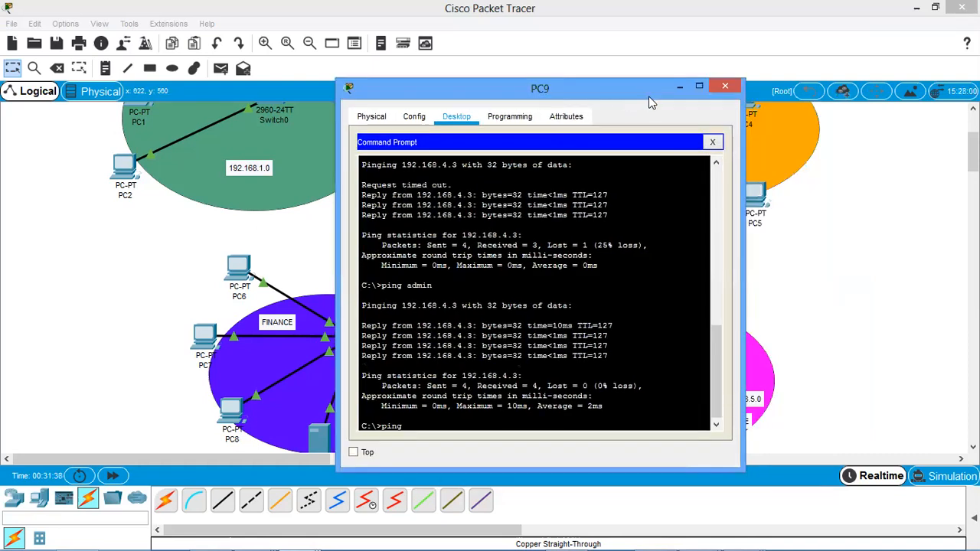
left_click(712, 142)
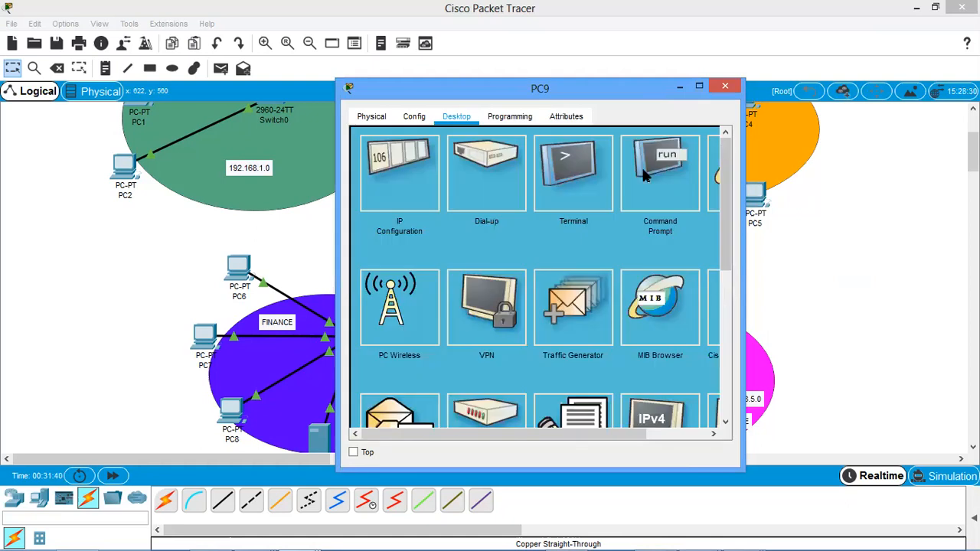
left_click(397, 187)
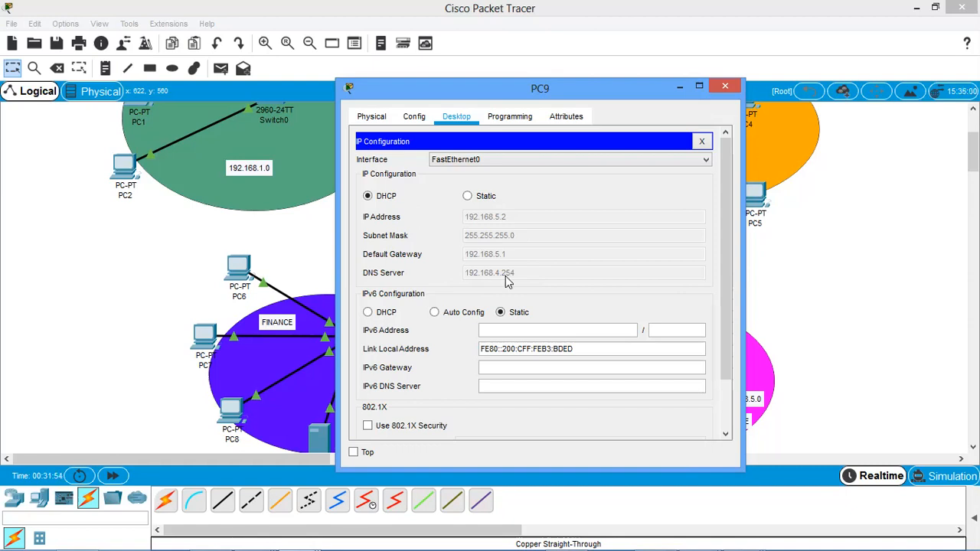
left_click(724, 86)
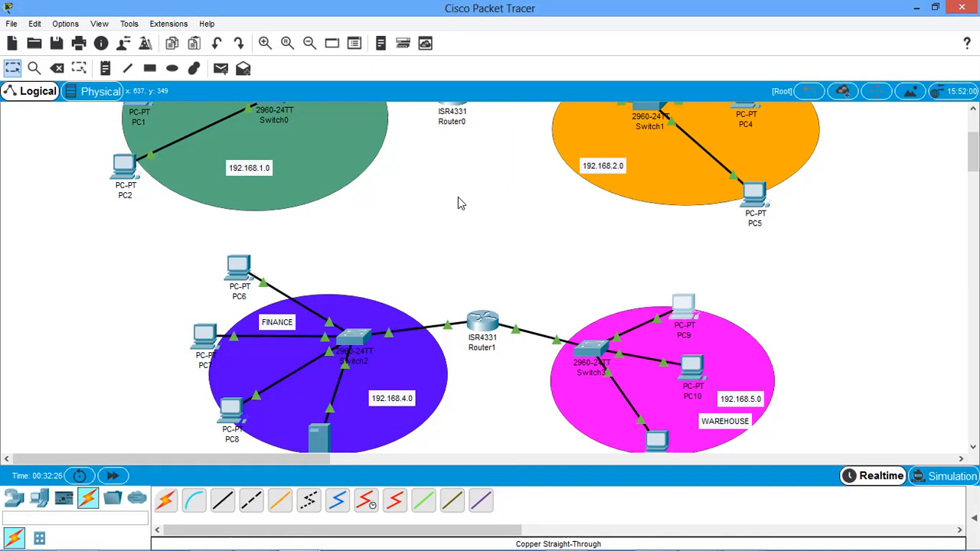
scroll(458, 203, "up", 3)
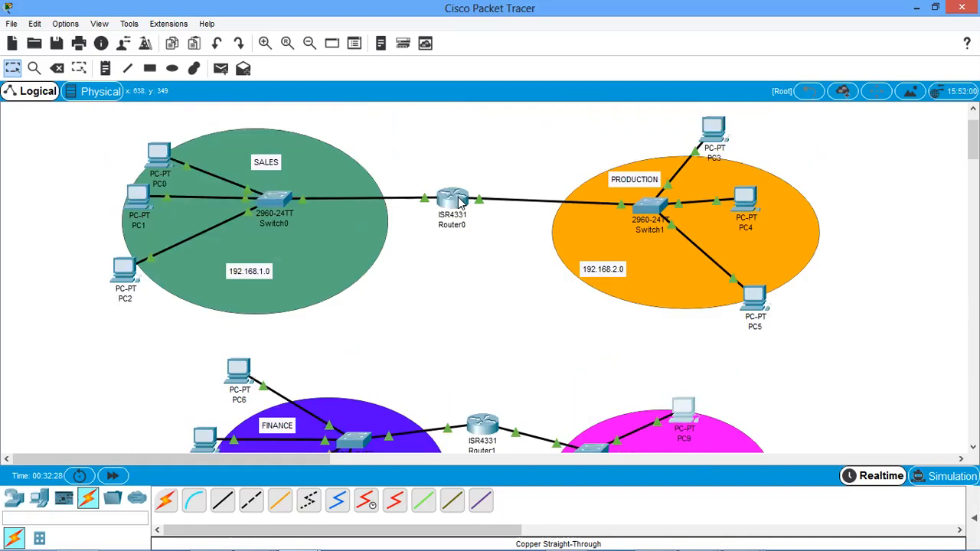
scroll(544, 221, "down", 3)
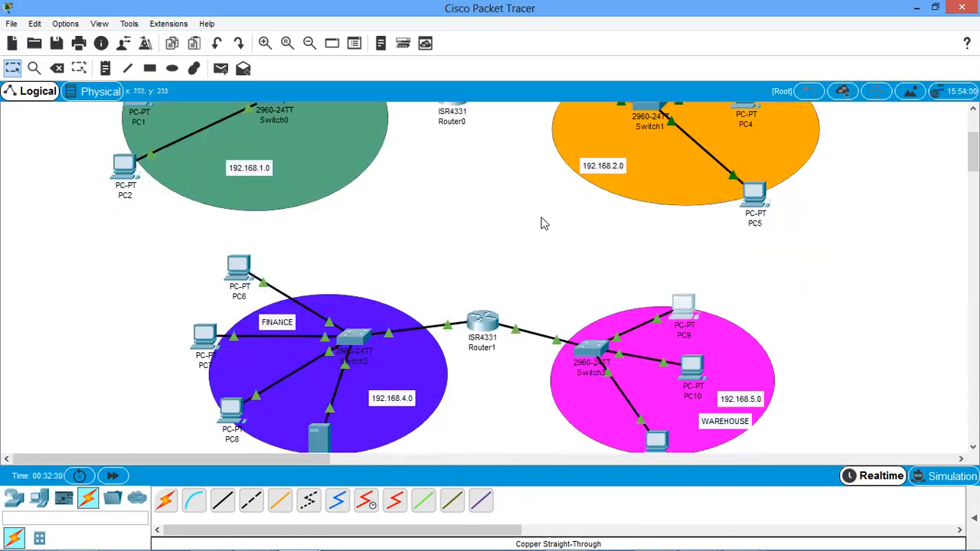
scroll(492, 268, "up", 3)
scroll(492, 267, "down", 3)
scroll(464, 230, "up", 2)
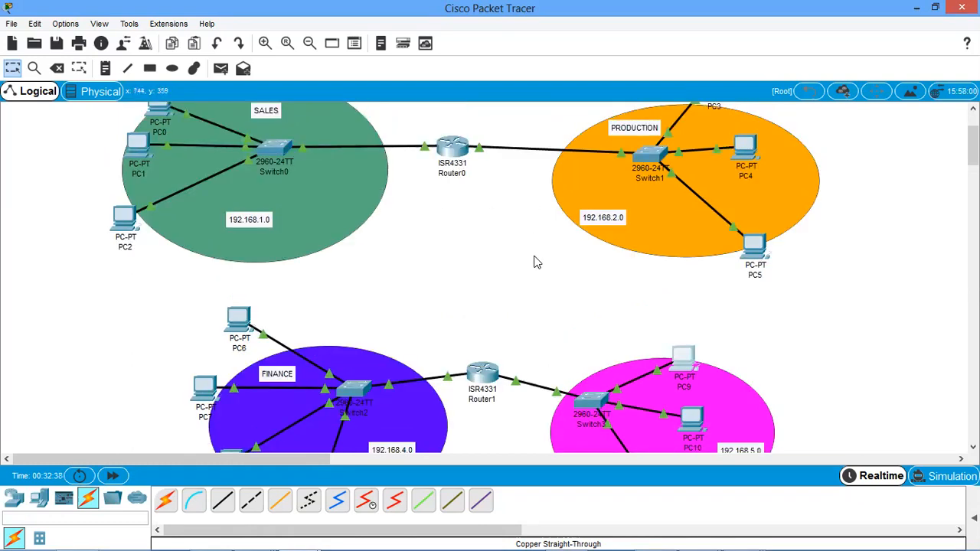
scroll(537, 262, "down", 2)
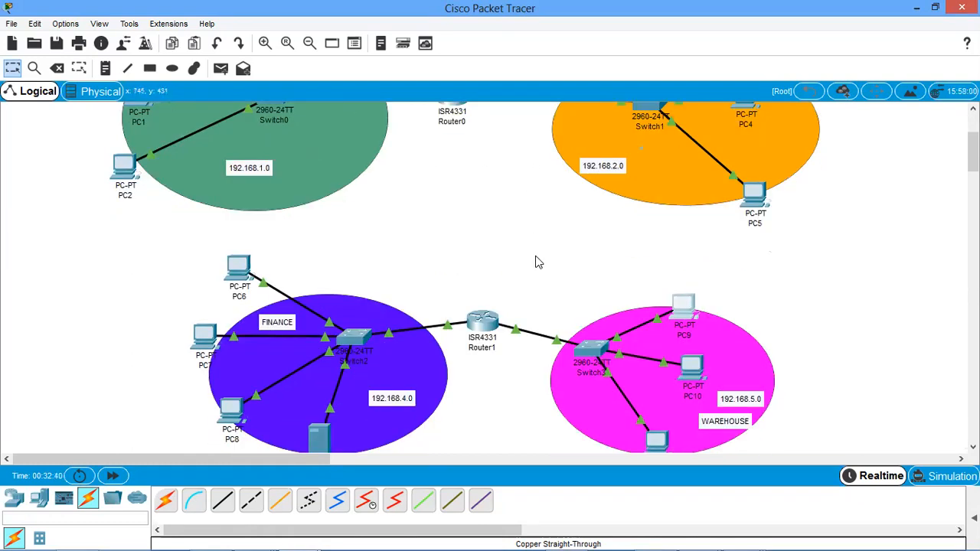